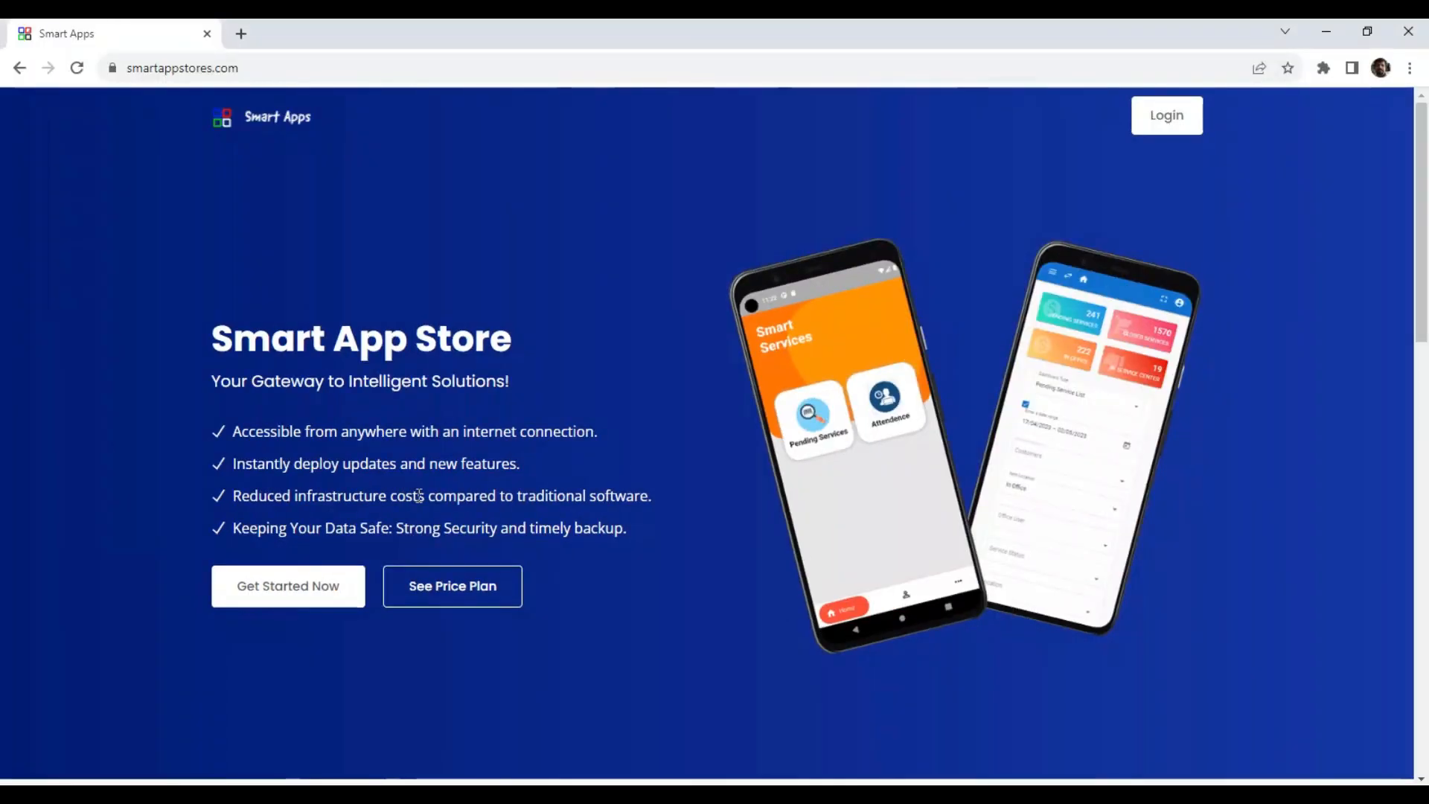
Browse the application list and open the Smart Stay pricing plans.
scroll(419, 499, "down", 6)
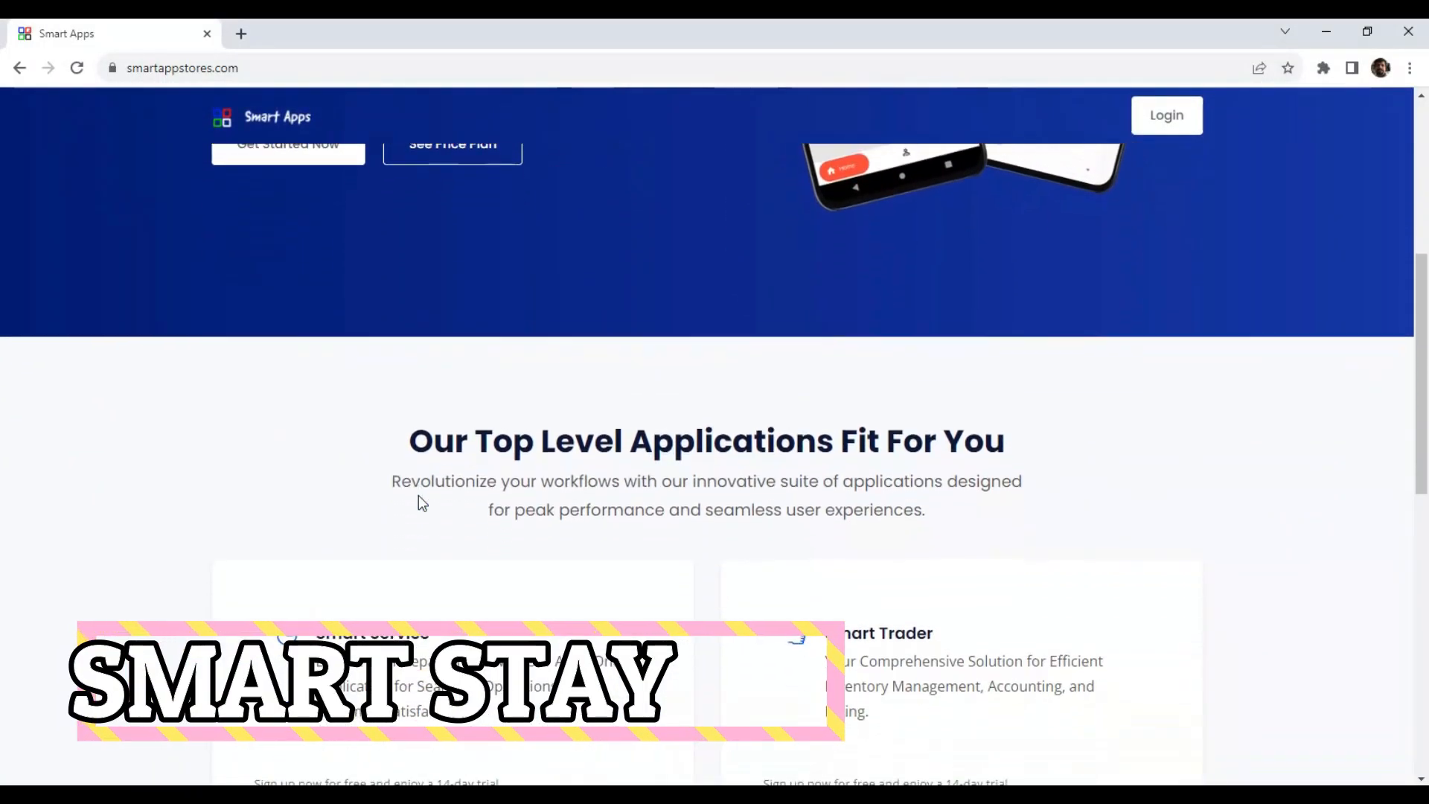
scroll(419, 501, "down", 5)
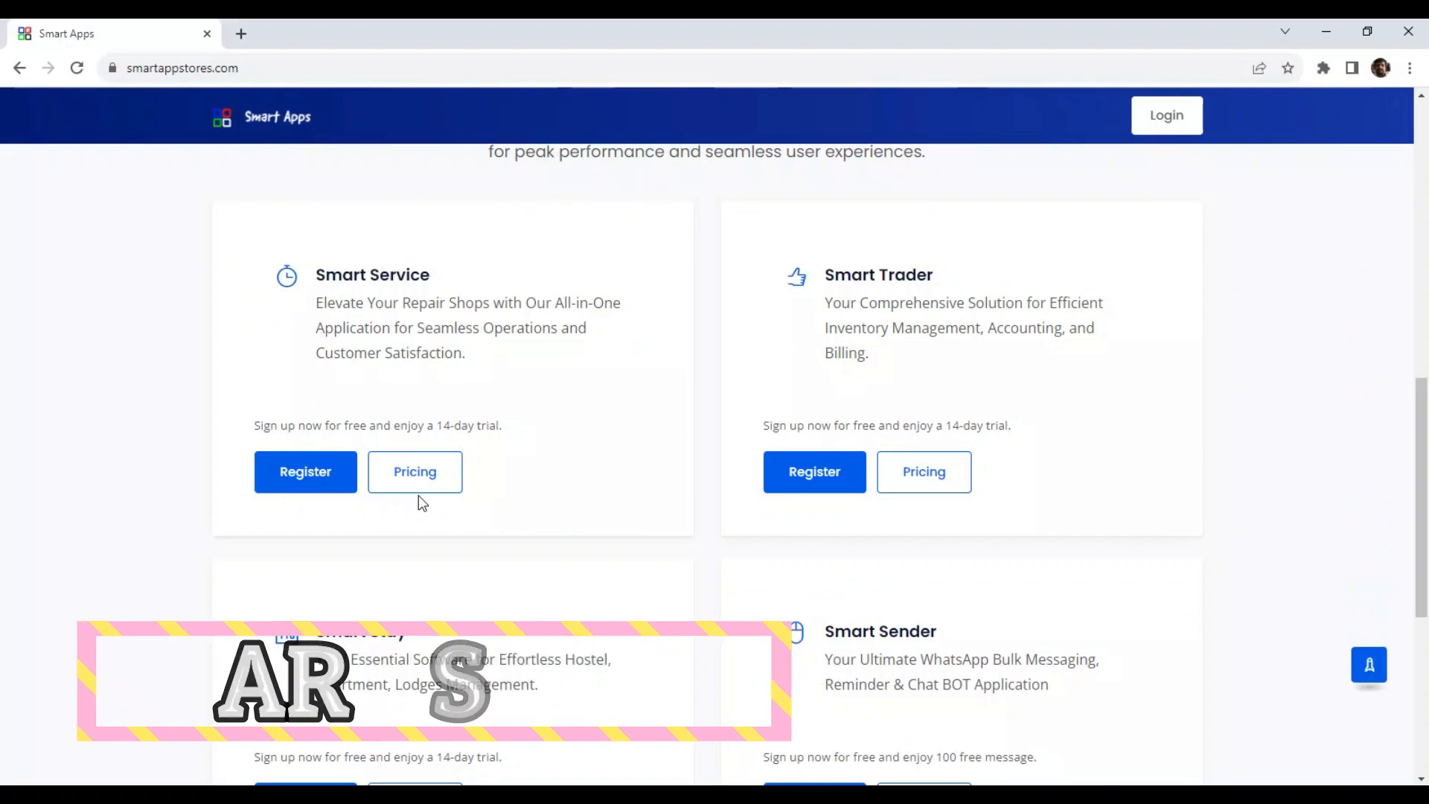
scroll(401, 511, "down", 2)
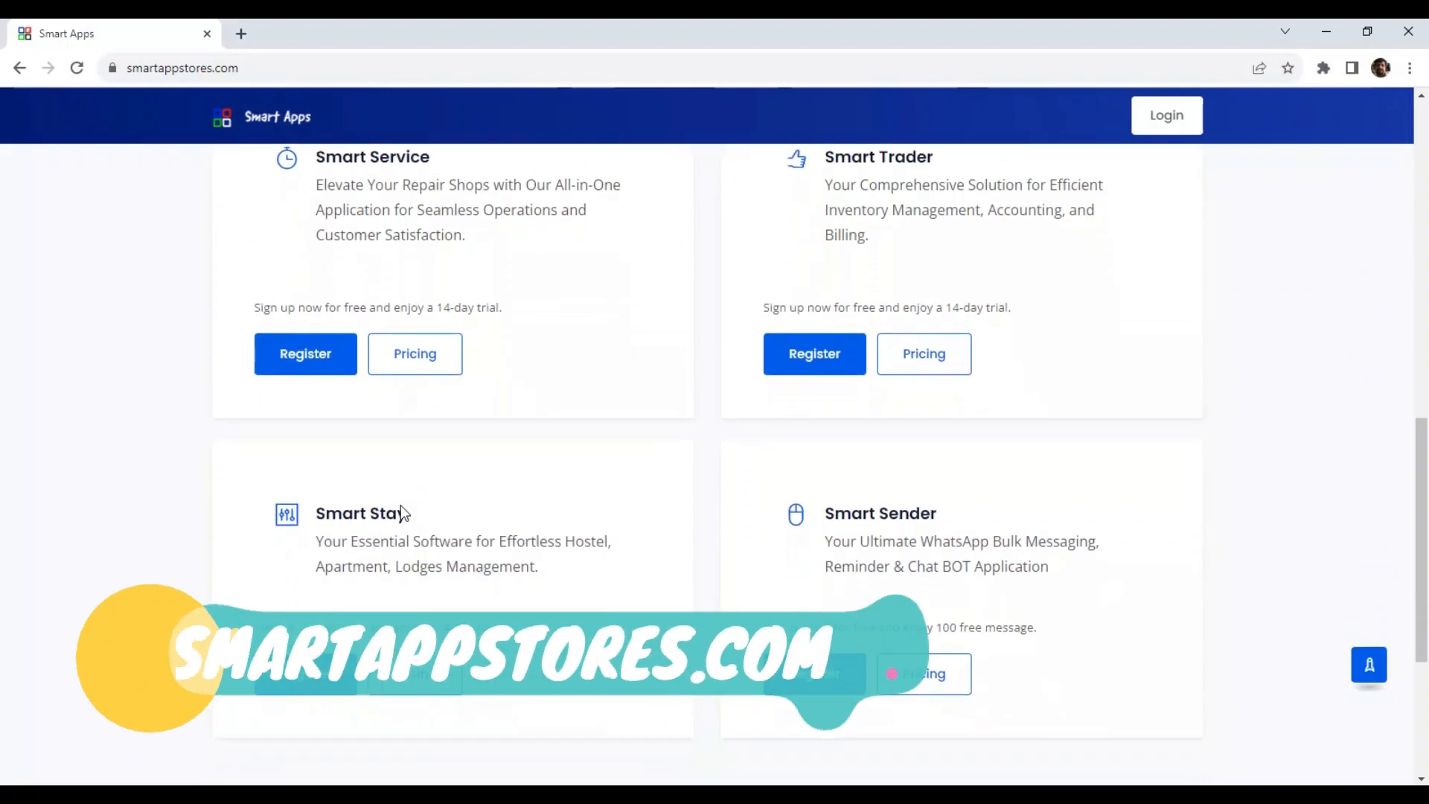
scroll(401, 512, "down", 1)
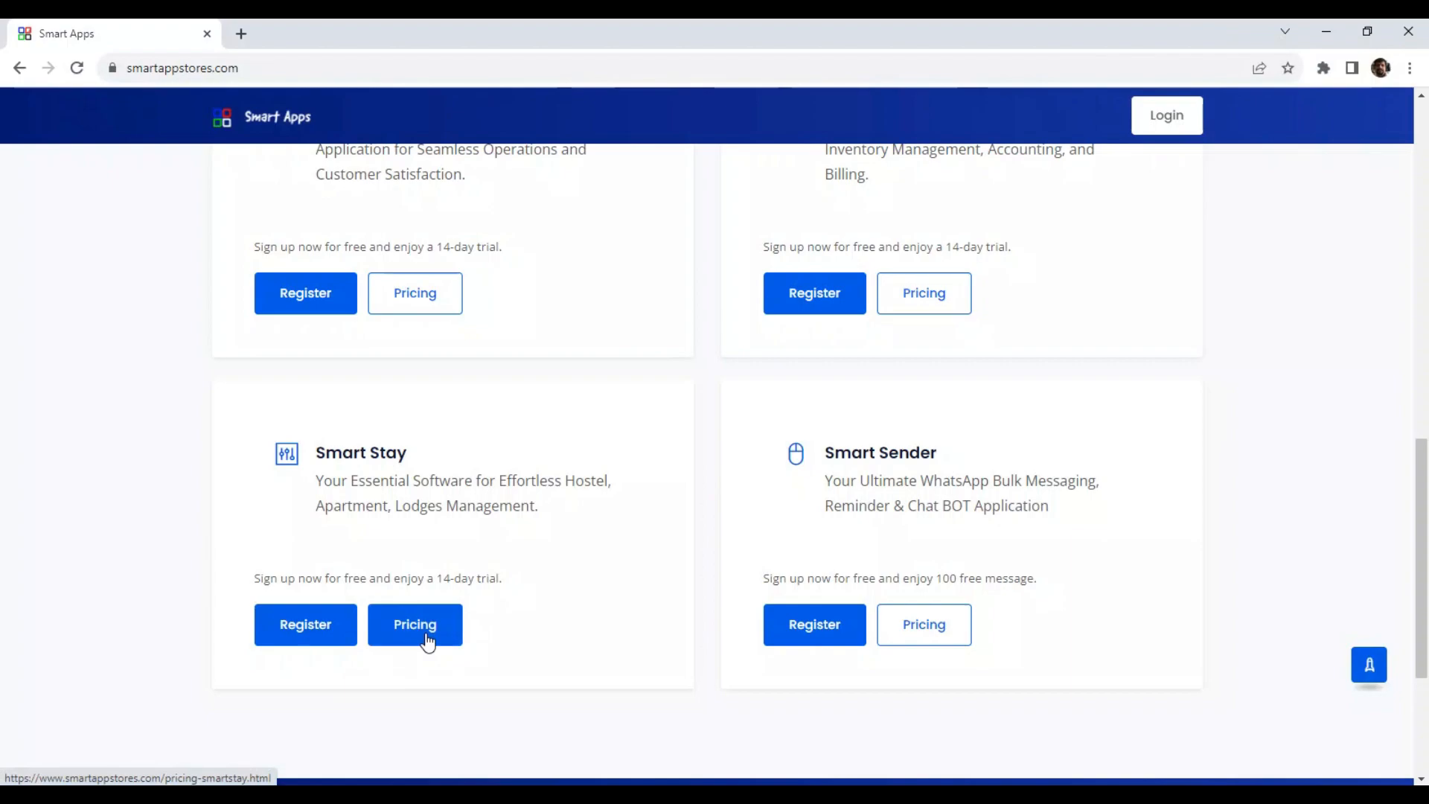
left_click(427, 640)
scroll(447, 637, "down", 5)
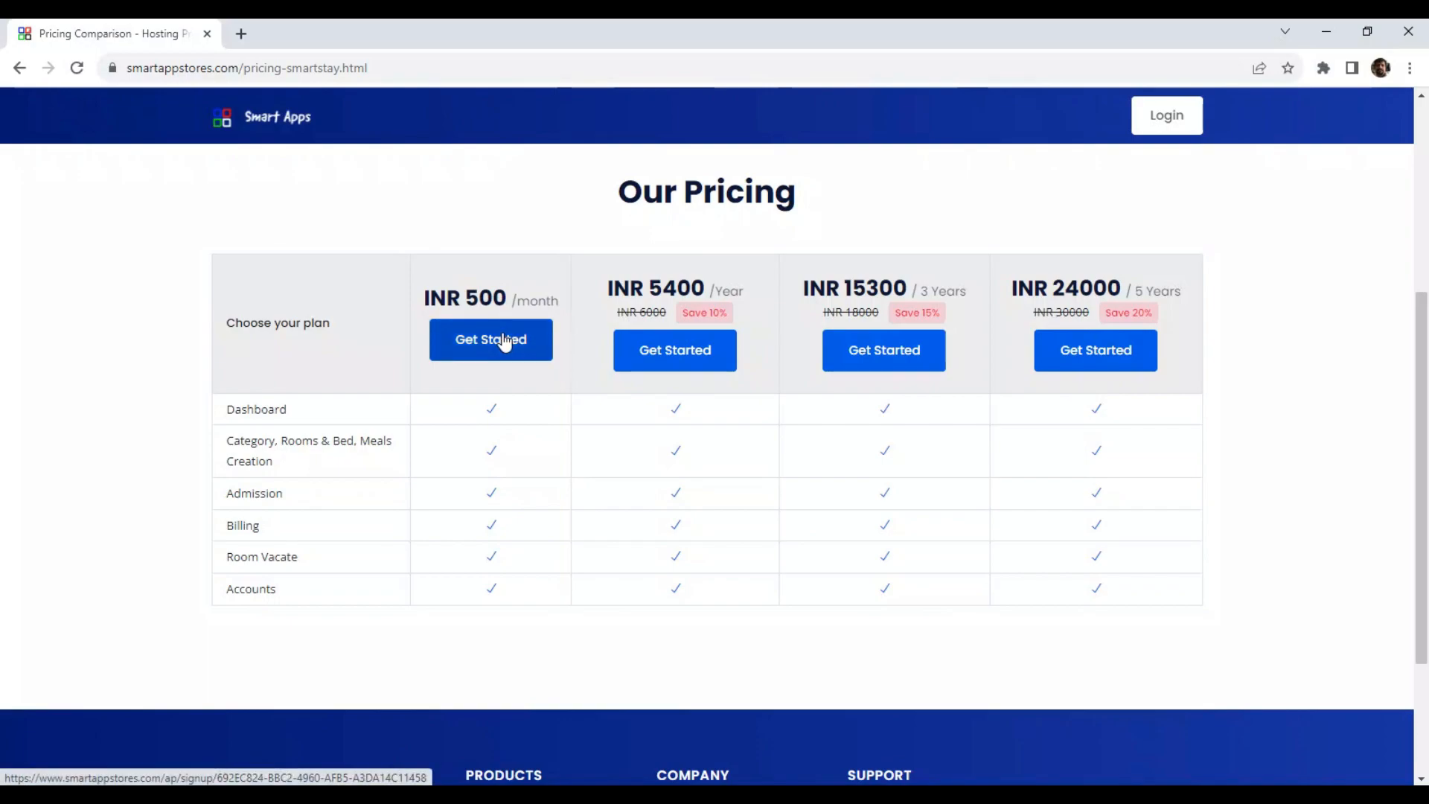
Open the Smart Stay registration form and enter business name Smart Ladies Hostel, address Demo Address and place Kochin.
left_click(16, 68)
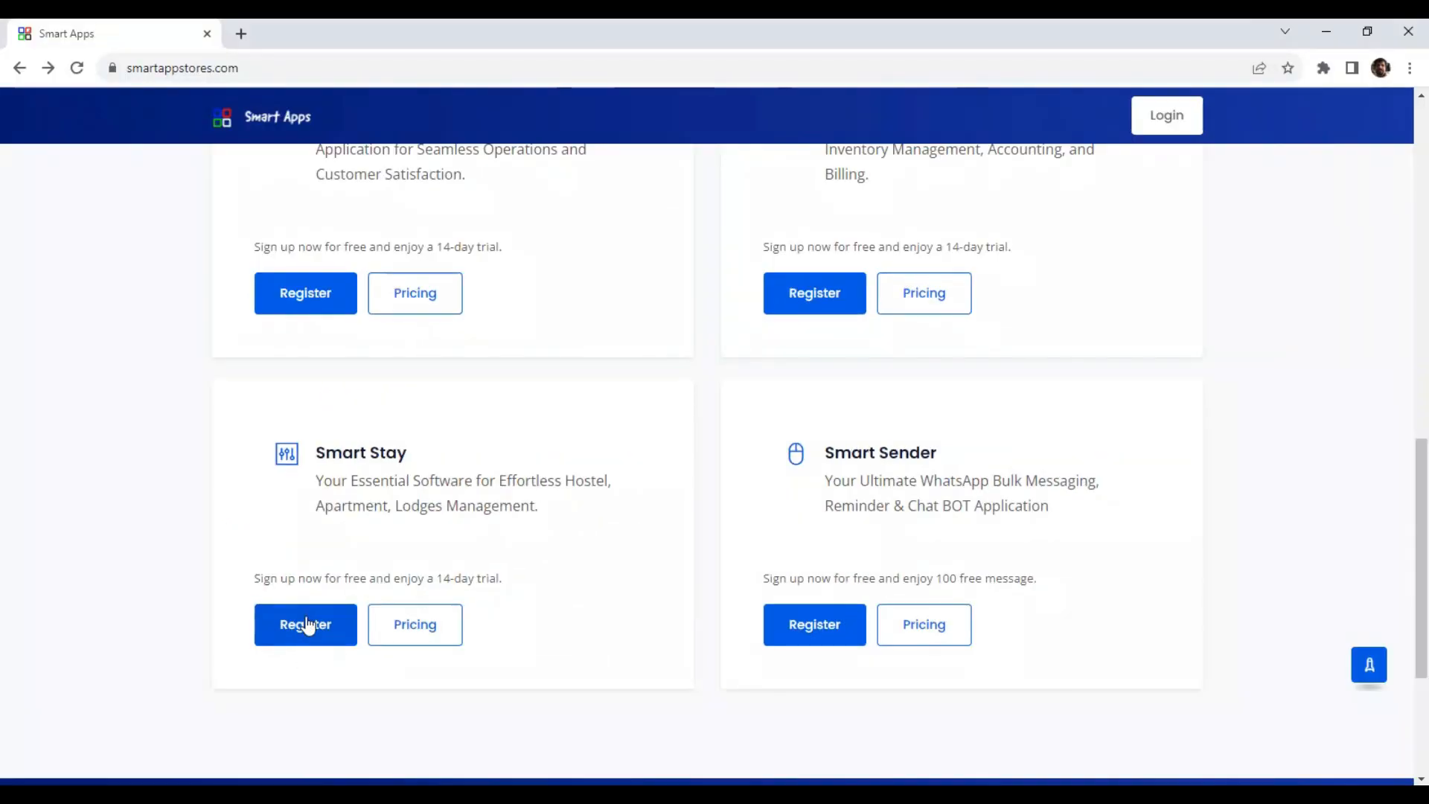
left_click(306, 624)
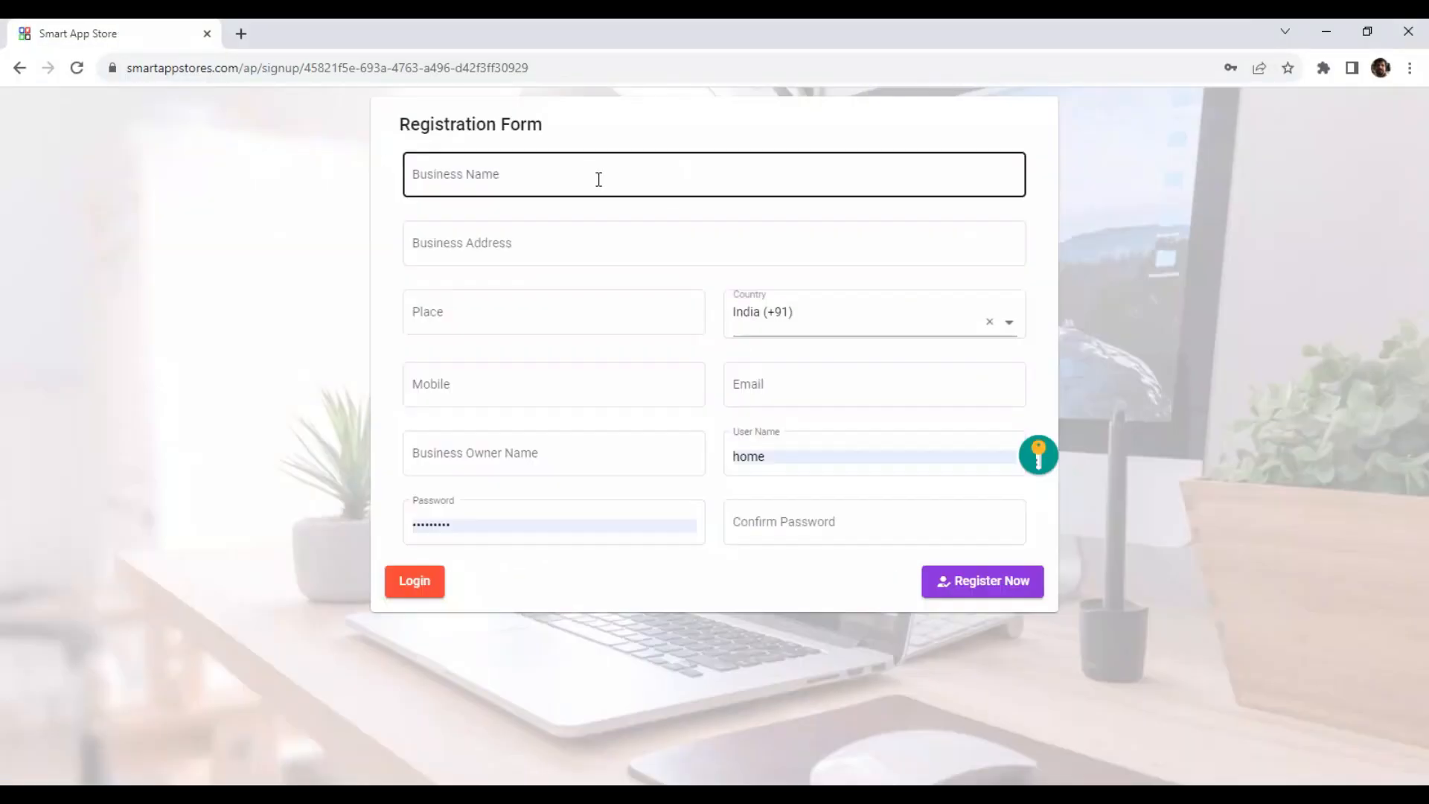
left_click(598, 178)
type("Sma")
type("tel")
key("Tab")
type("Demo Address")
key("Tab")
type("Kochin")
Fill in the mobile number, the e-mail, the business owner's name and the user name DemoHostel.
key("Tab")
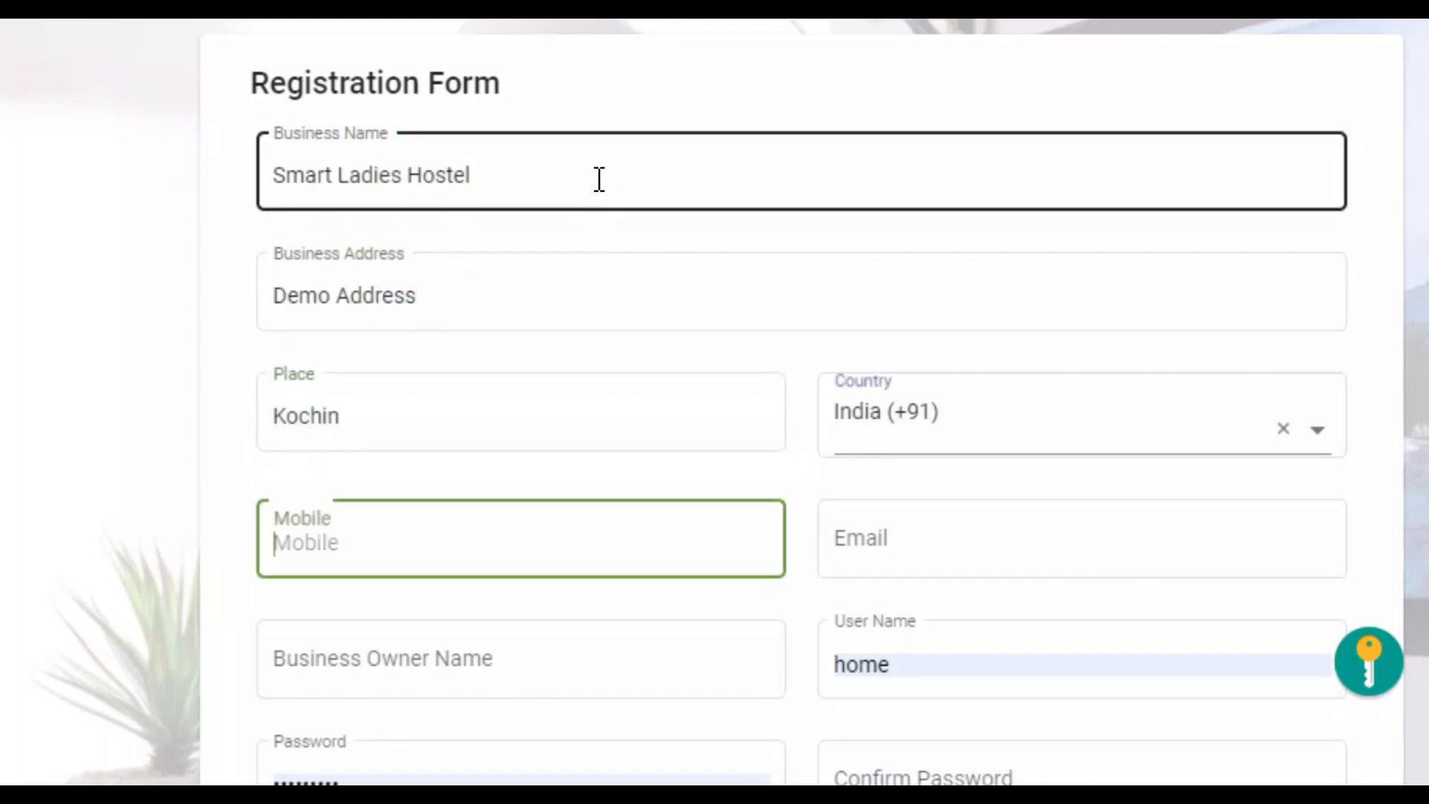
key("Tab")
type("vvv@g.com")
key("Tab")
type("Demo Name")
key("Tab")
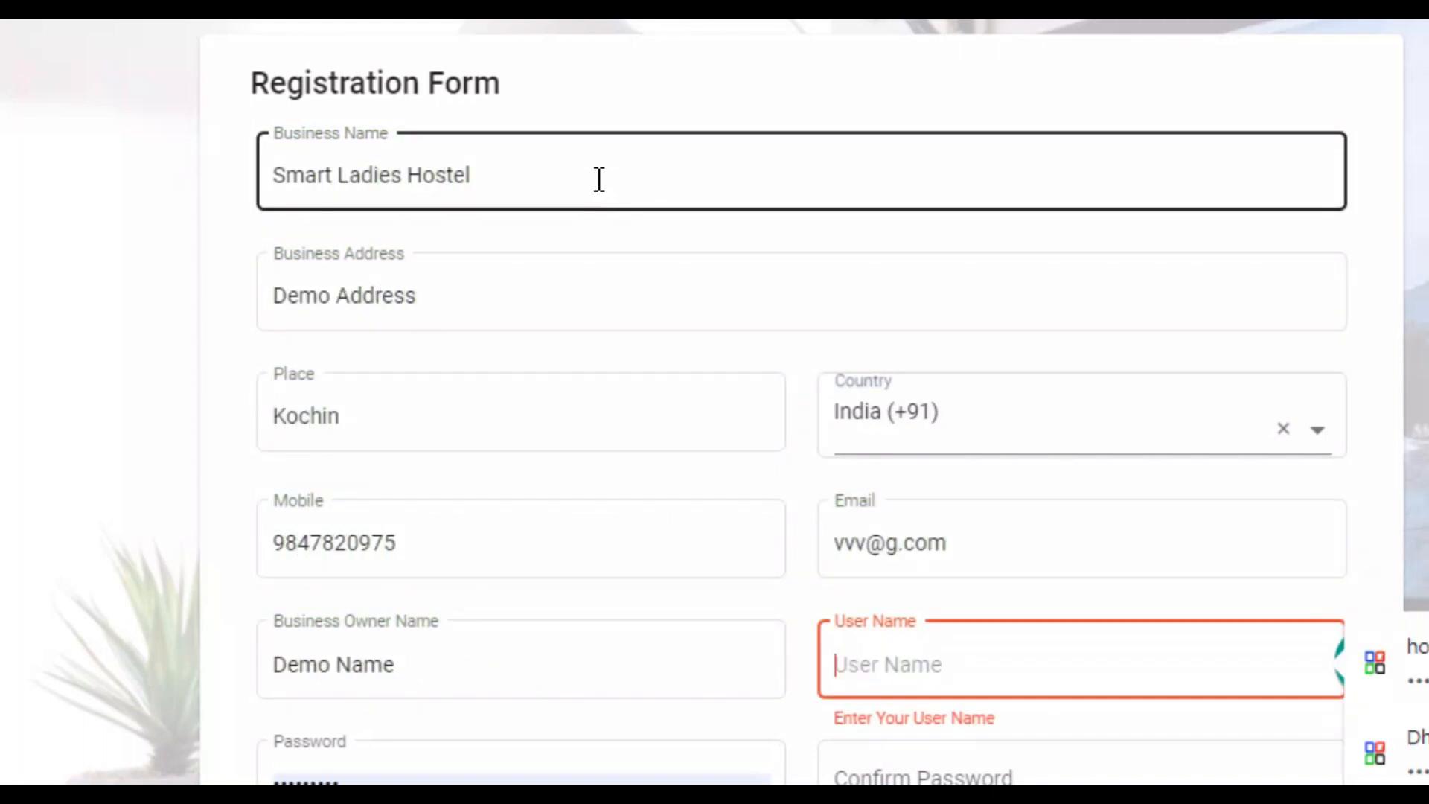
type("DemoHostel")
Enter and confirm the account password, then submit the registration.
left_click(396, 773)
double_click(409, 777)
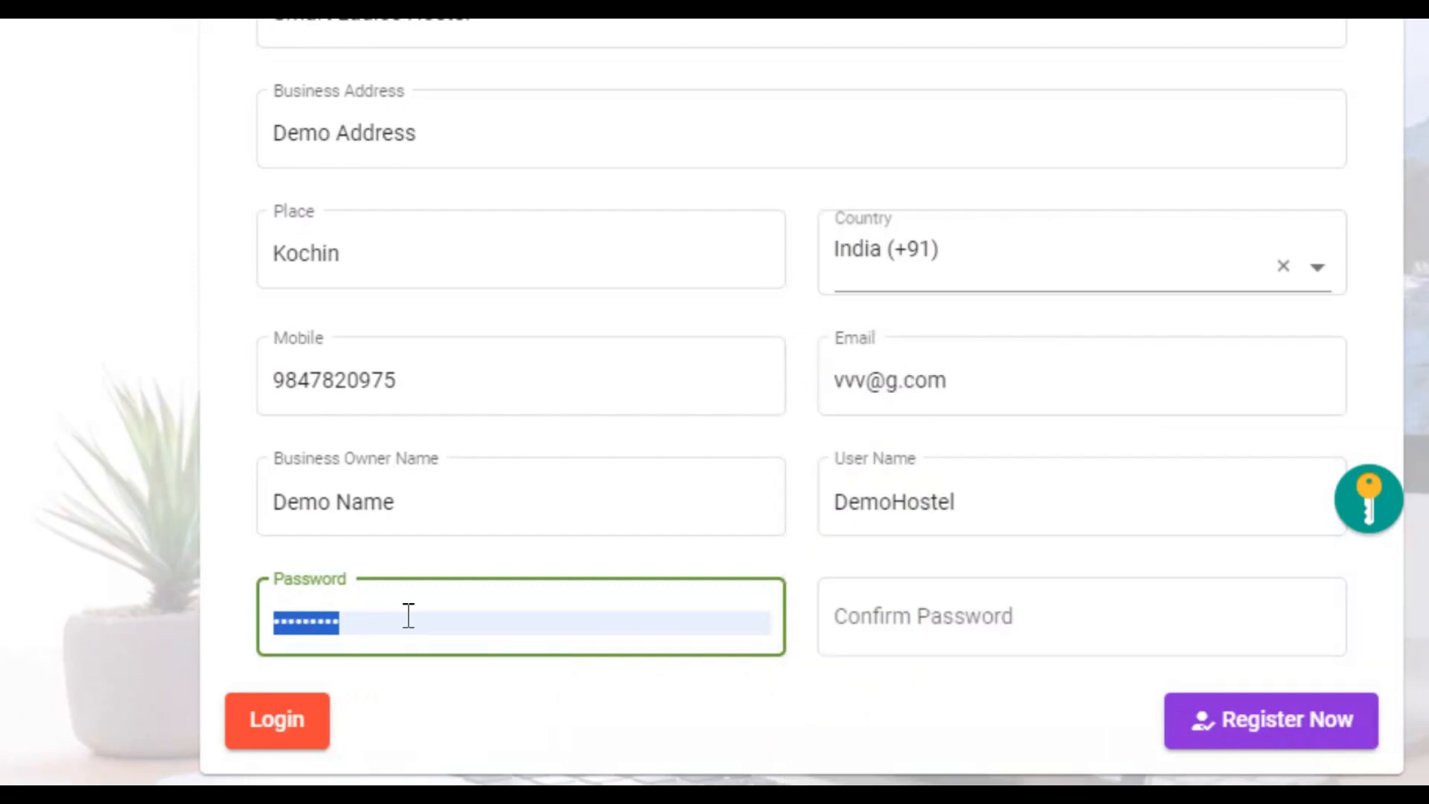
type("•••••••••")
key("Tab")
type("•••••••••")
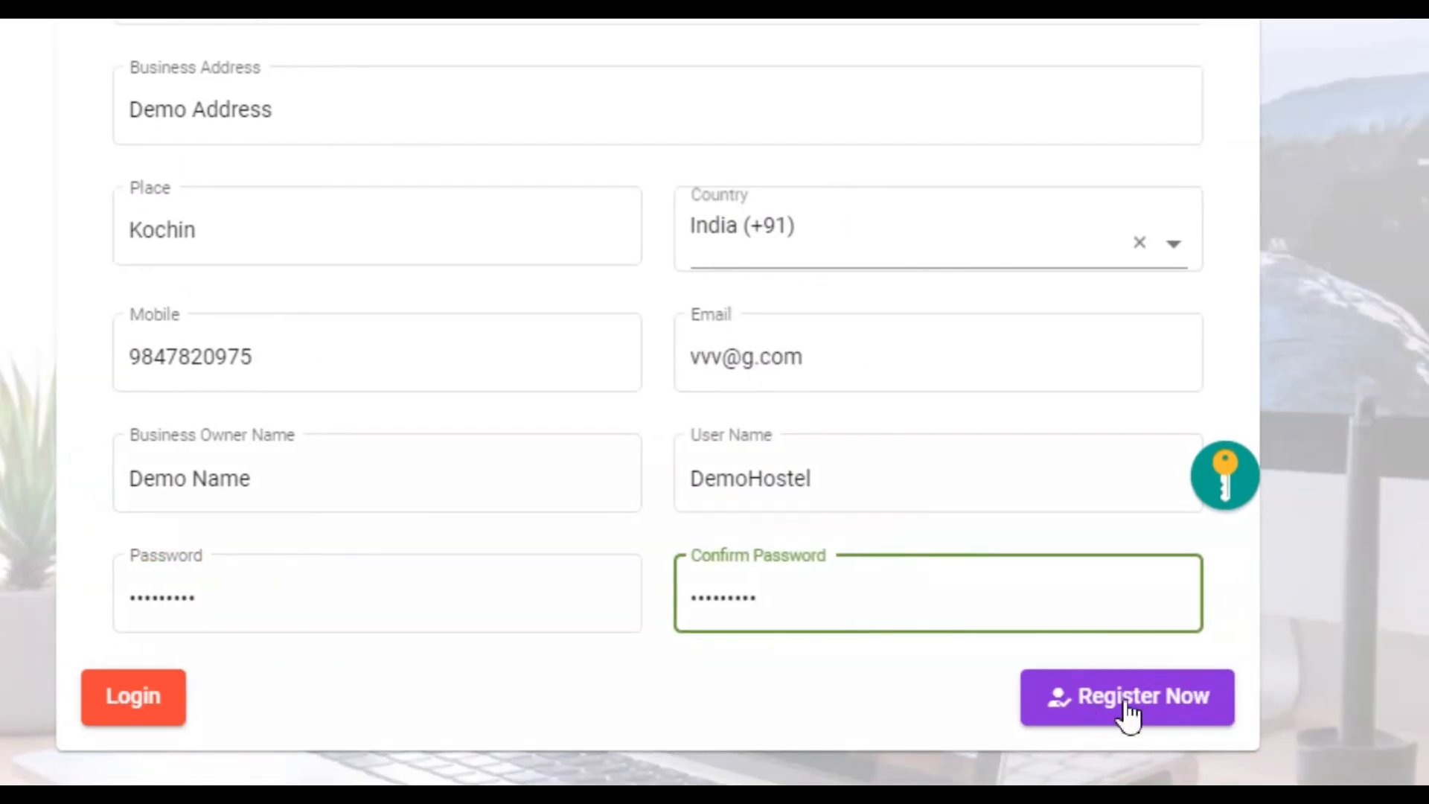
left_click(1261, 722)
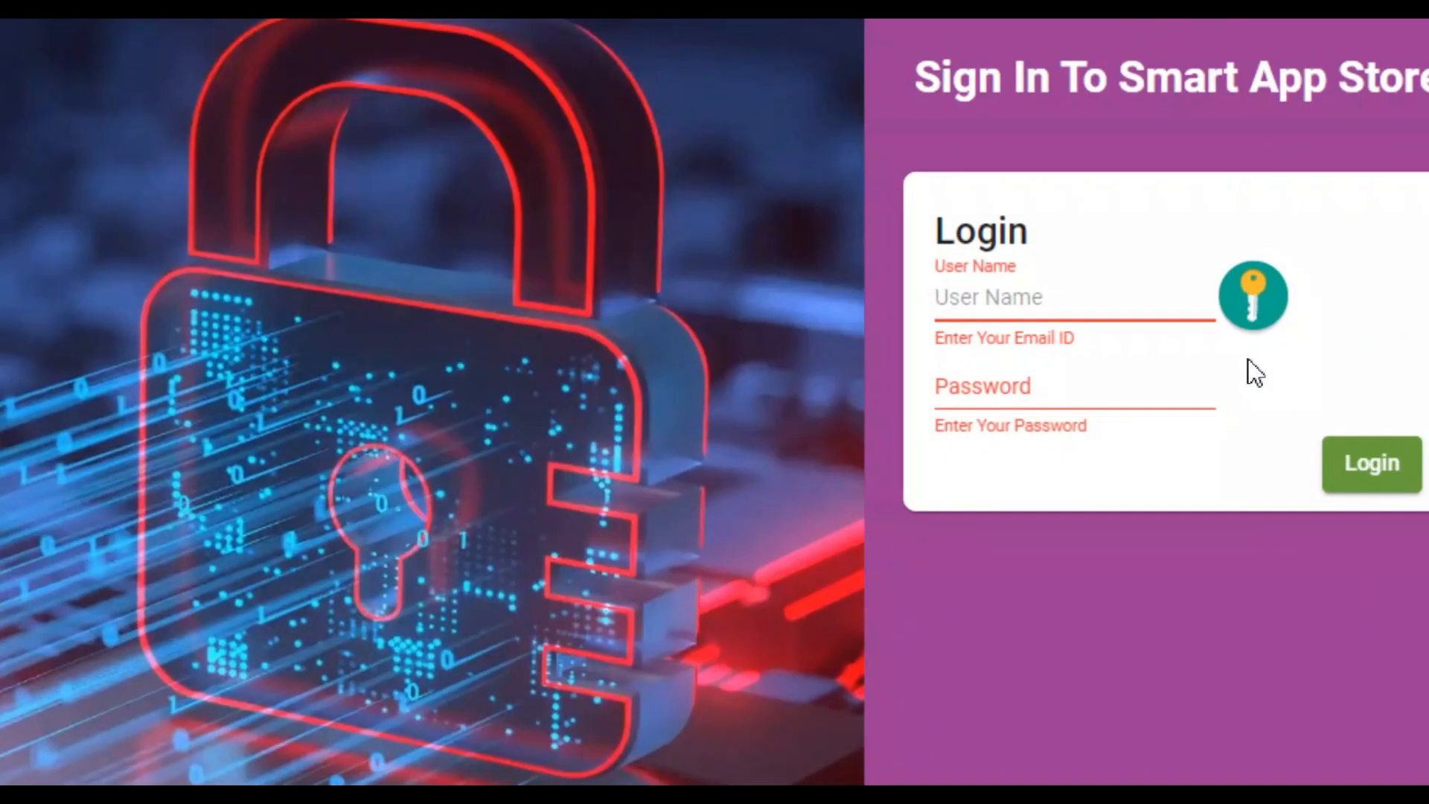
Sign in with the user name DemoHostel and the account password.
type("DemoHostel")
key("Tab")
type("••••")
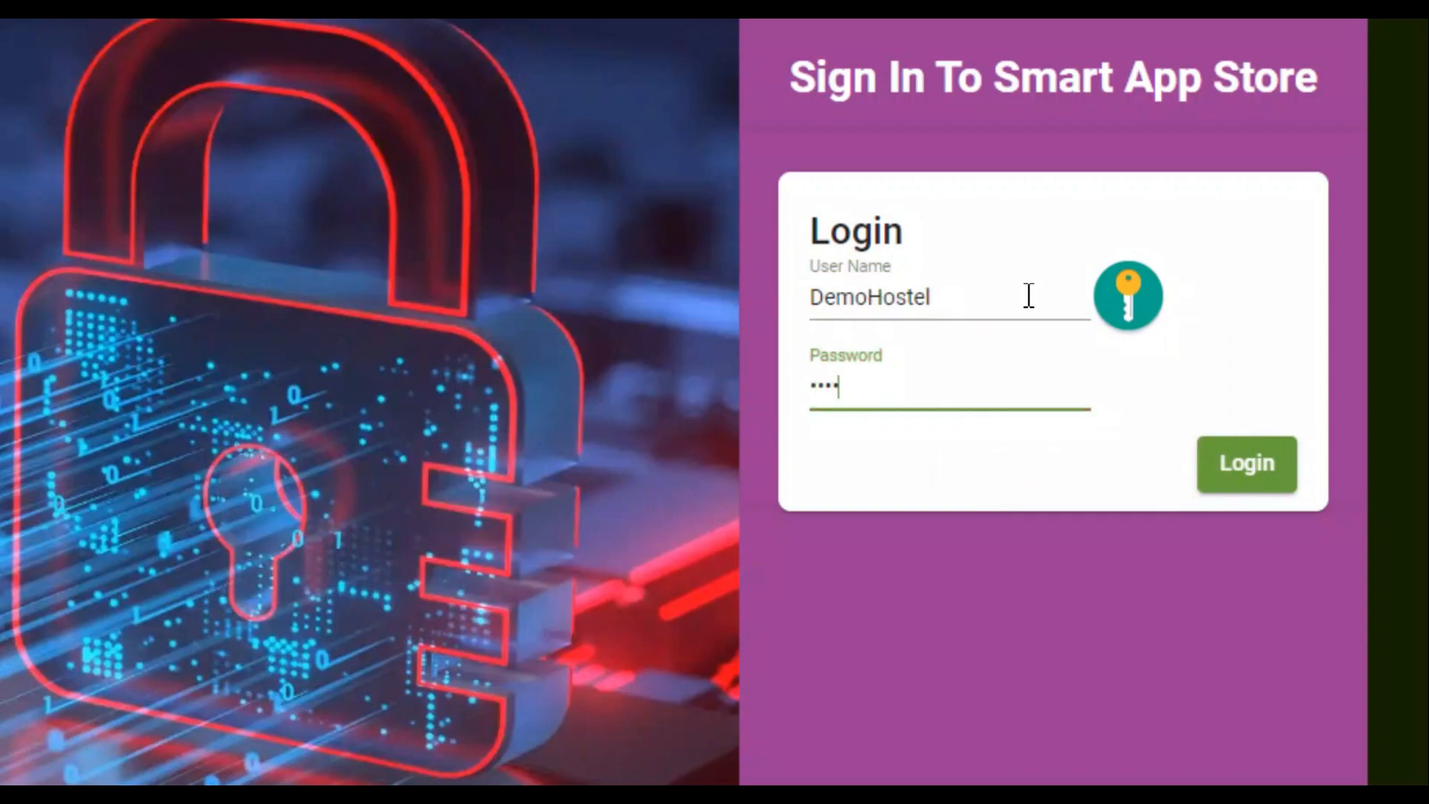
type("••••••")
left_click(1270, 463)
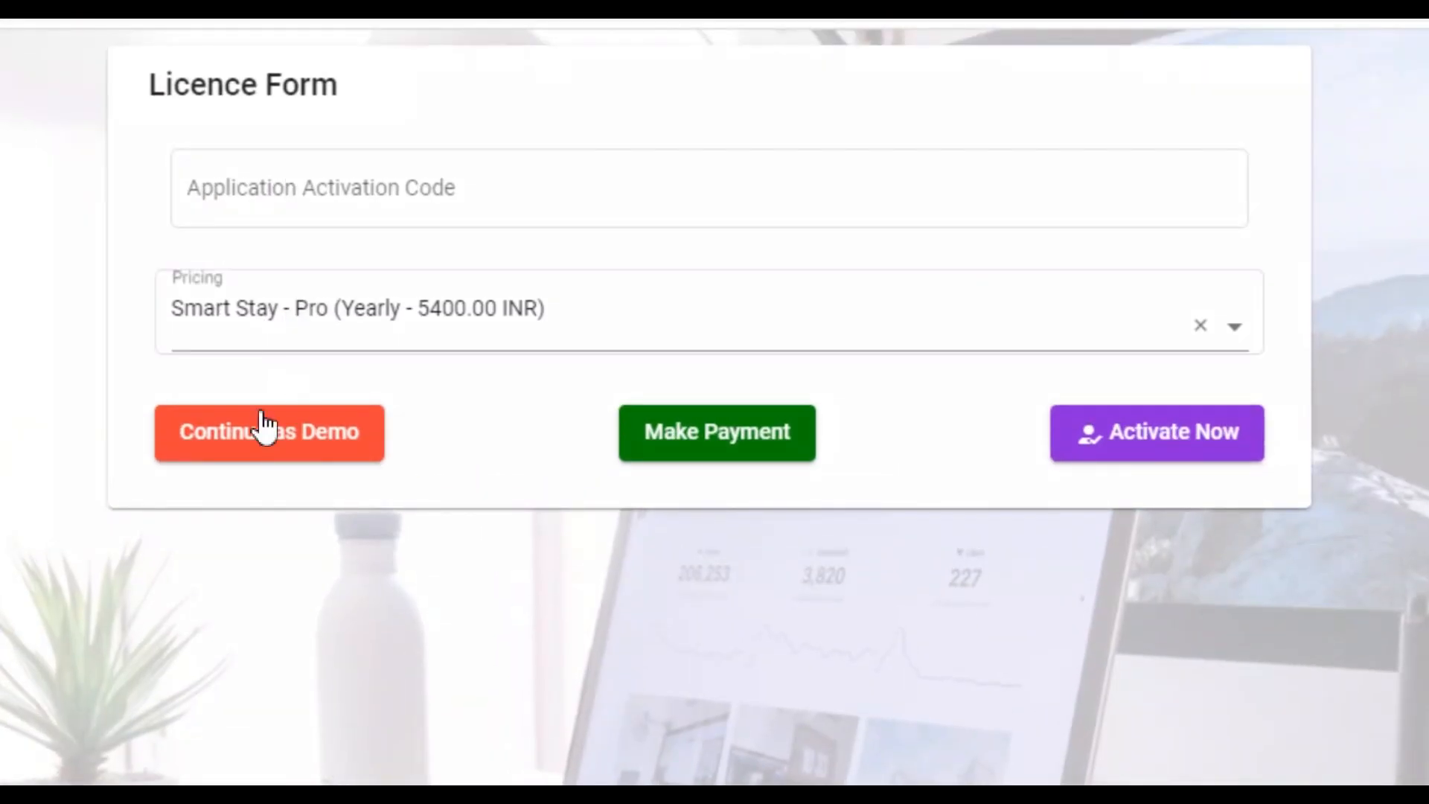
Review the available pricing plans and the payment checkout, then close the checkout tab.
left_click(485, 292)
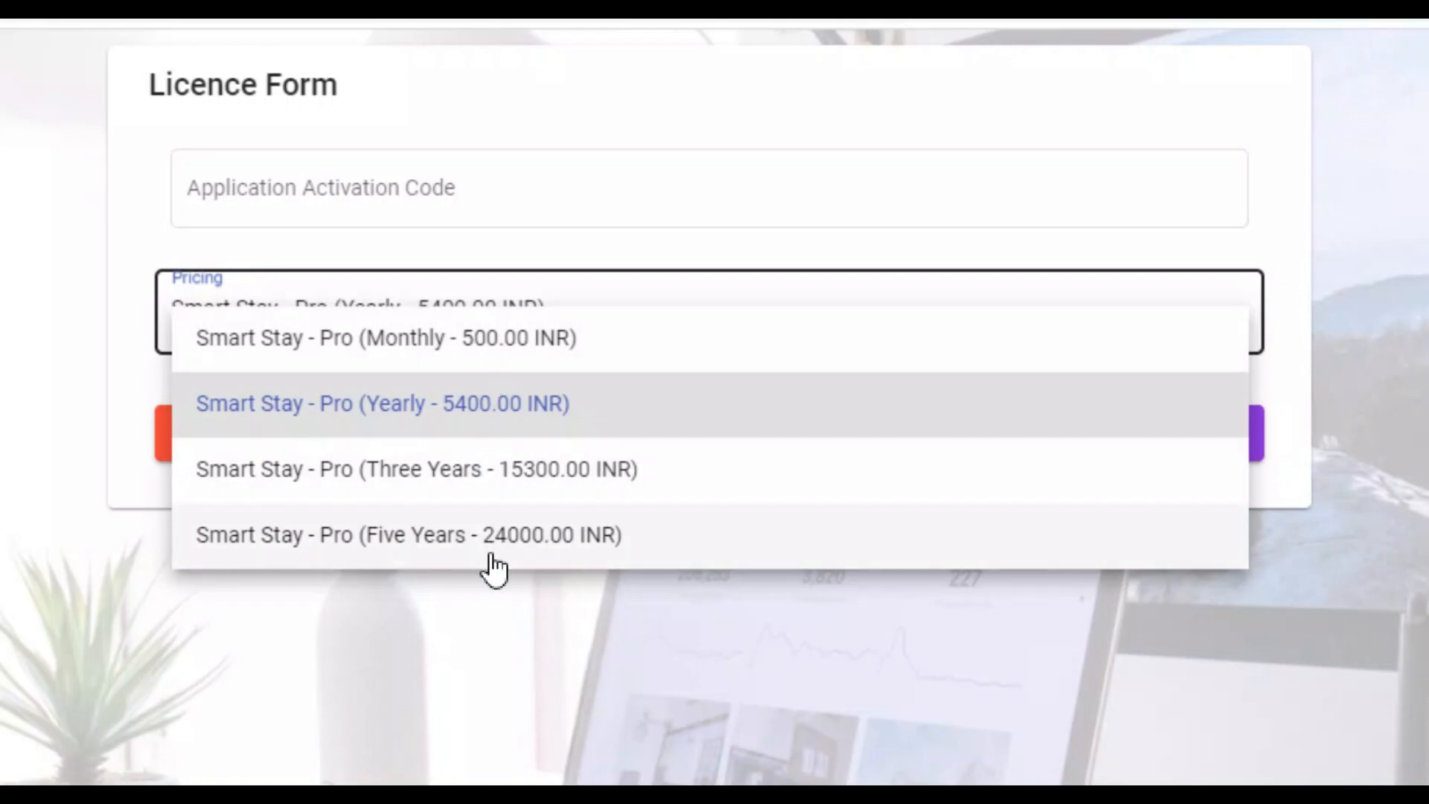
left_click(368, 671)
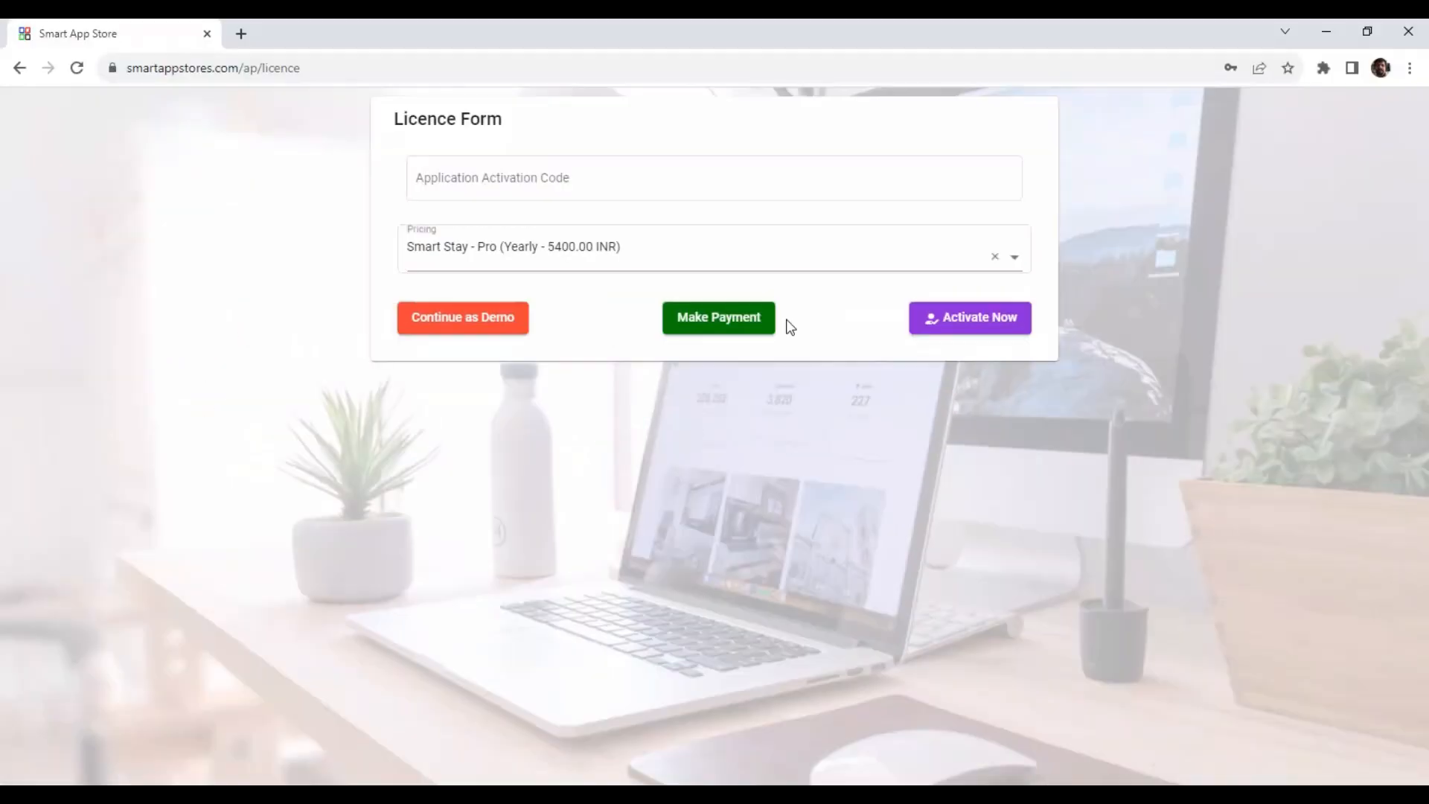
left_click(747, 326)
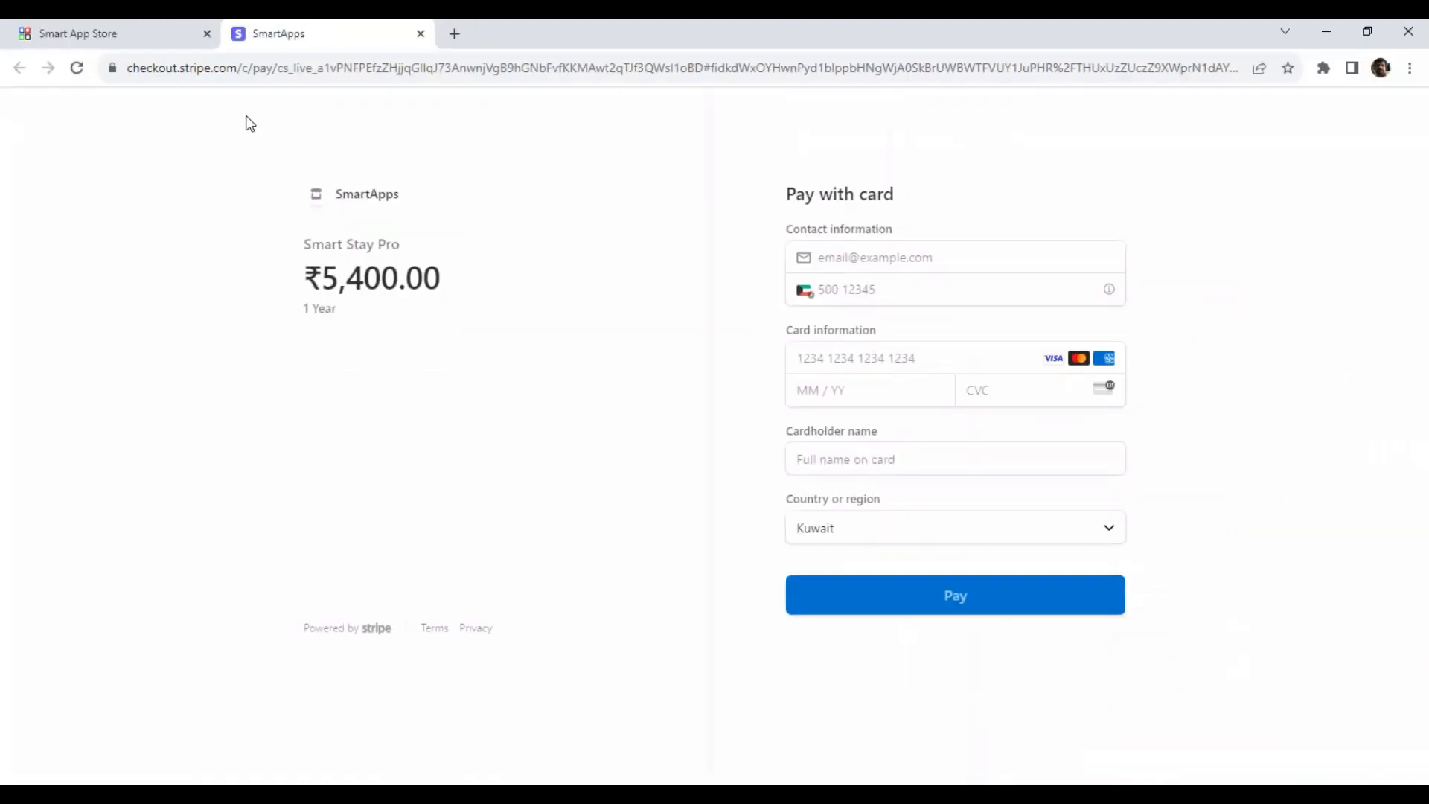
left_click(421, 33)
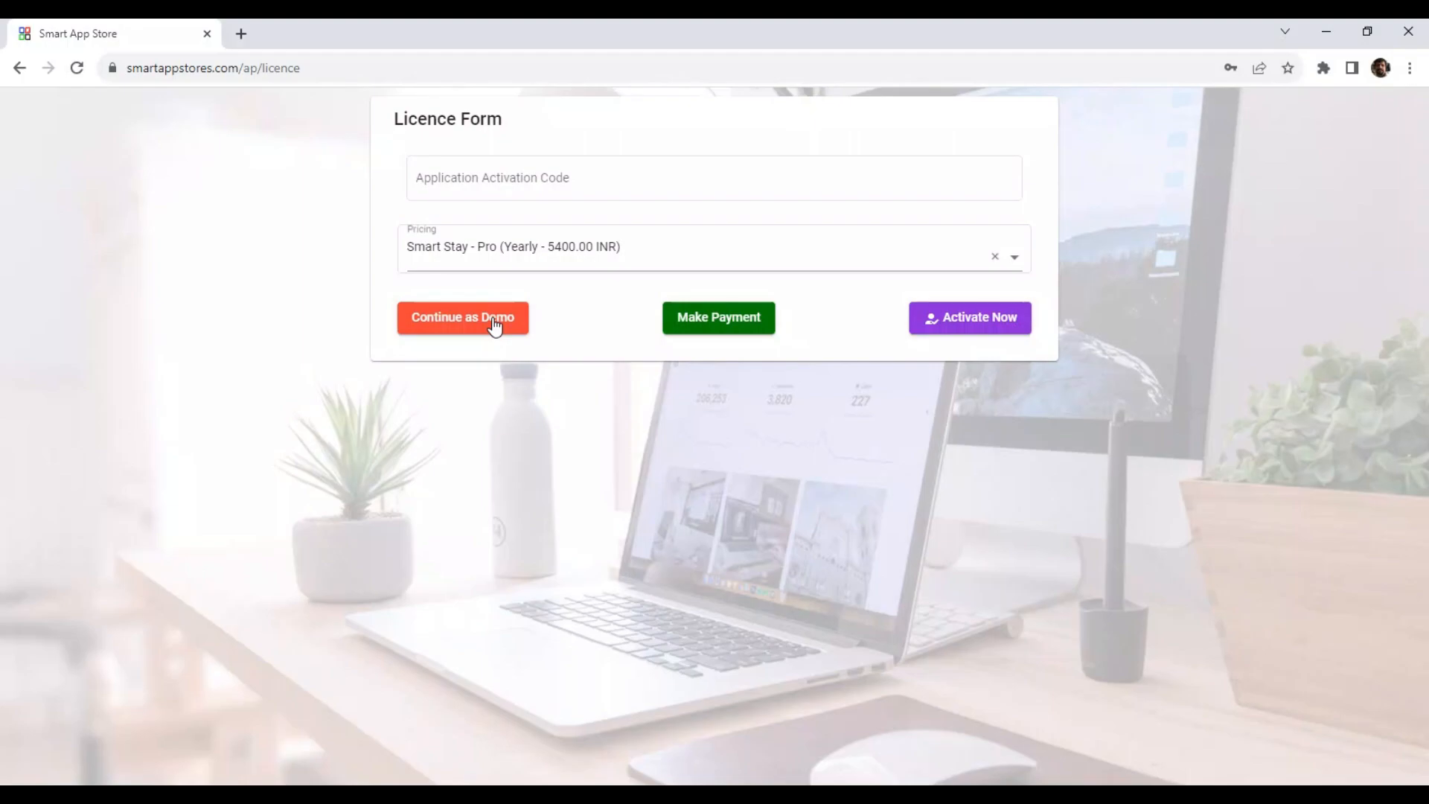
Continue with the demo version without entering an activation code.
left_click(552, 195)
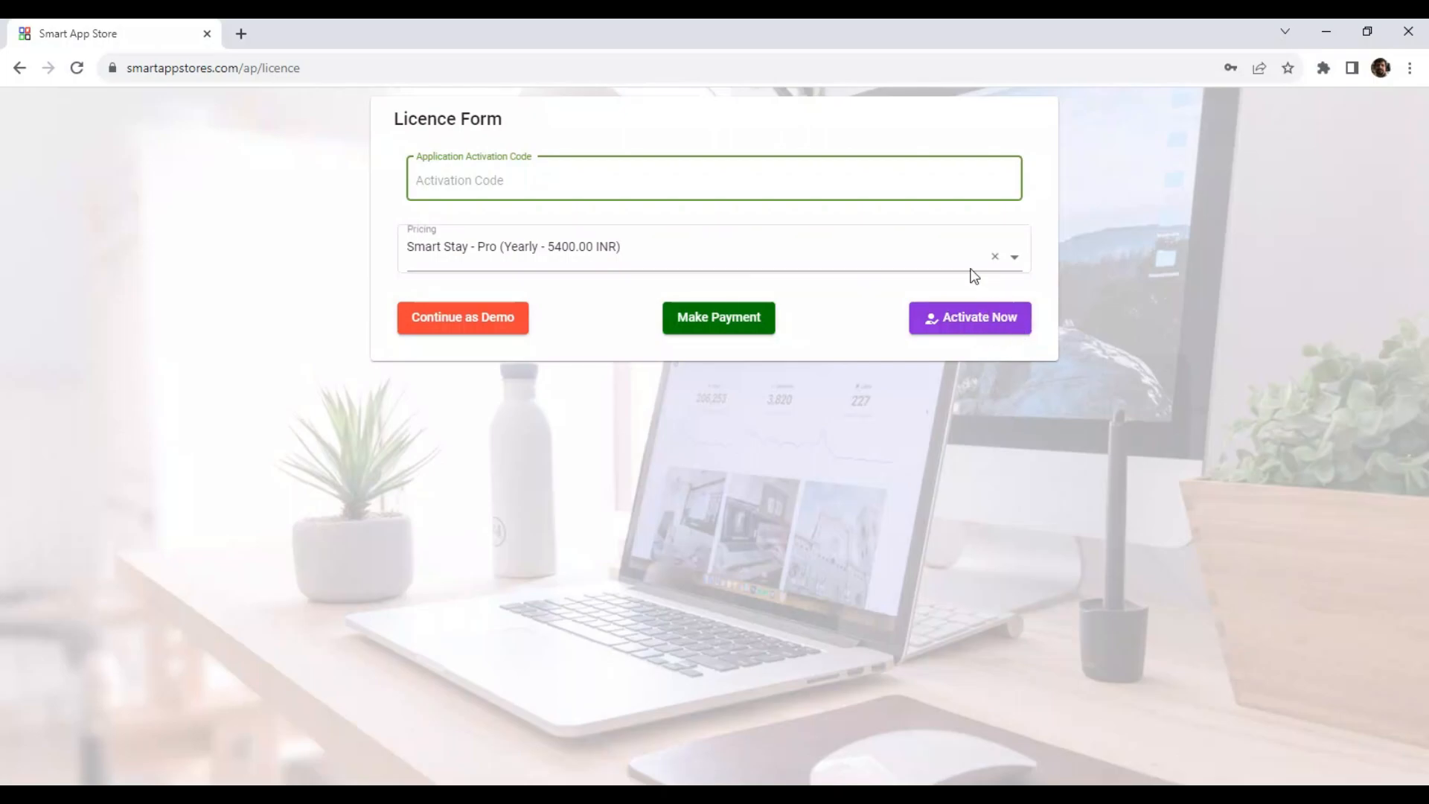
left_click(478, 330)
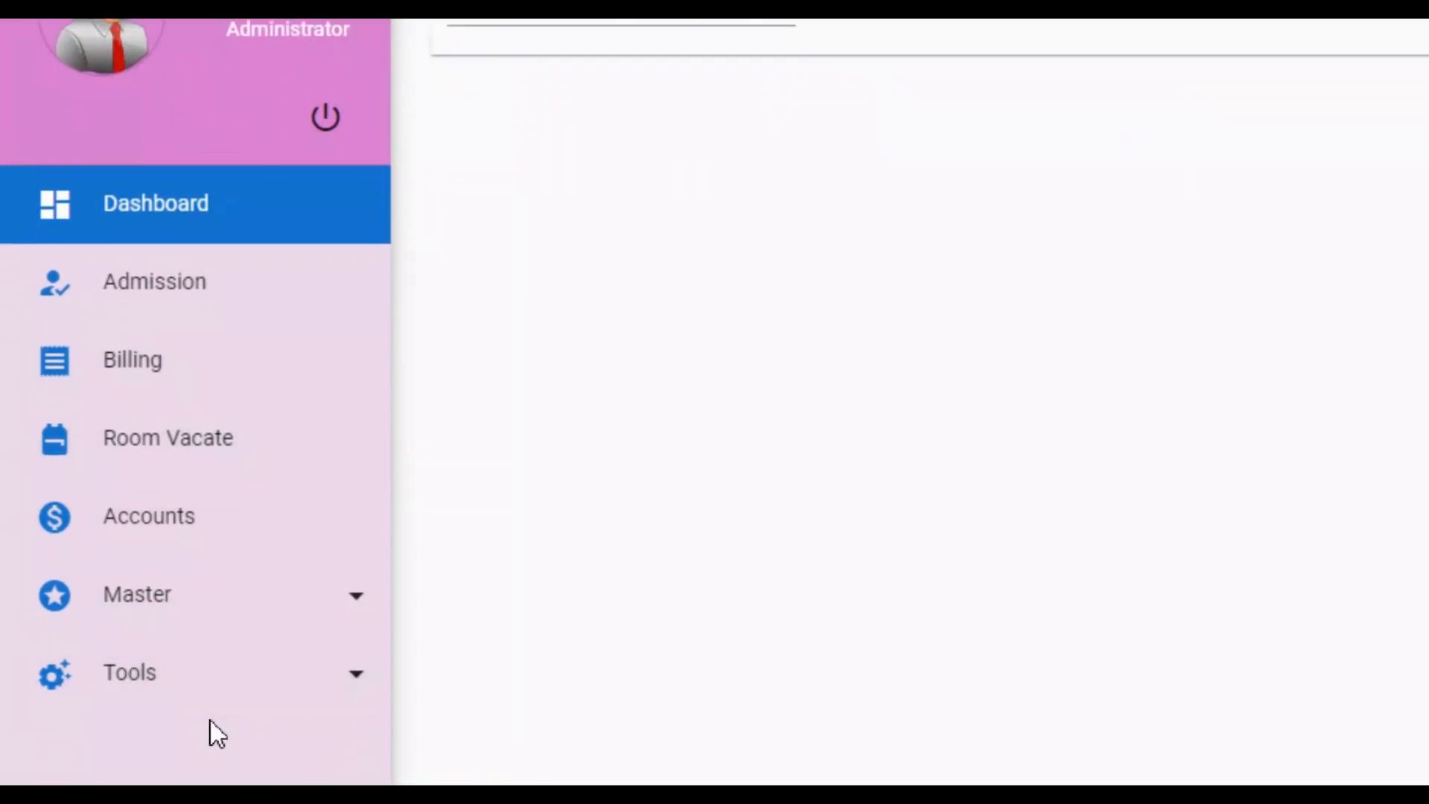
Open the Category master and add a category named Single Bed.
left_click(238, 579)
scroll(245, 640, "down", 4)
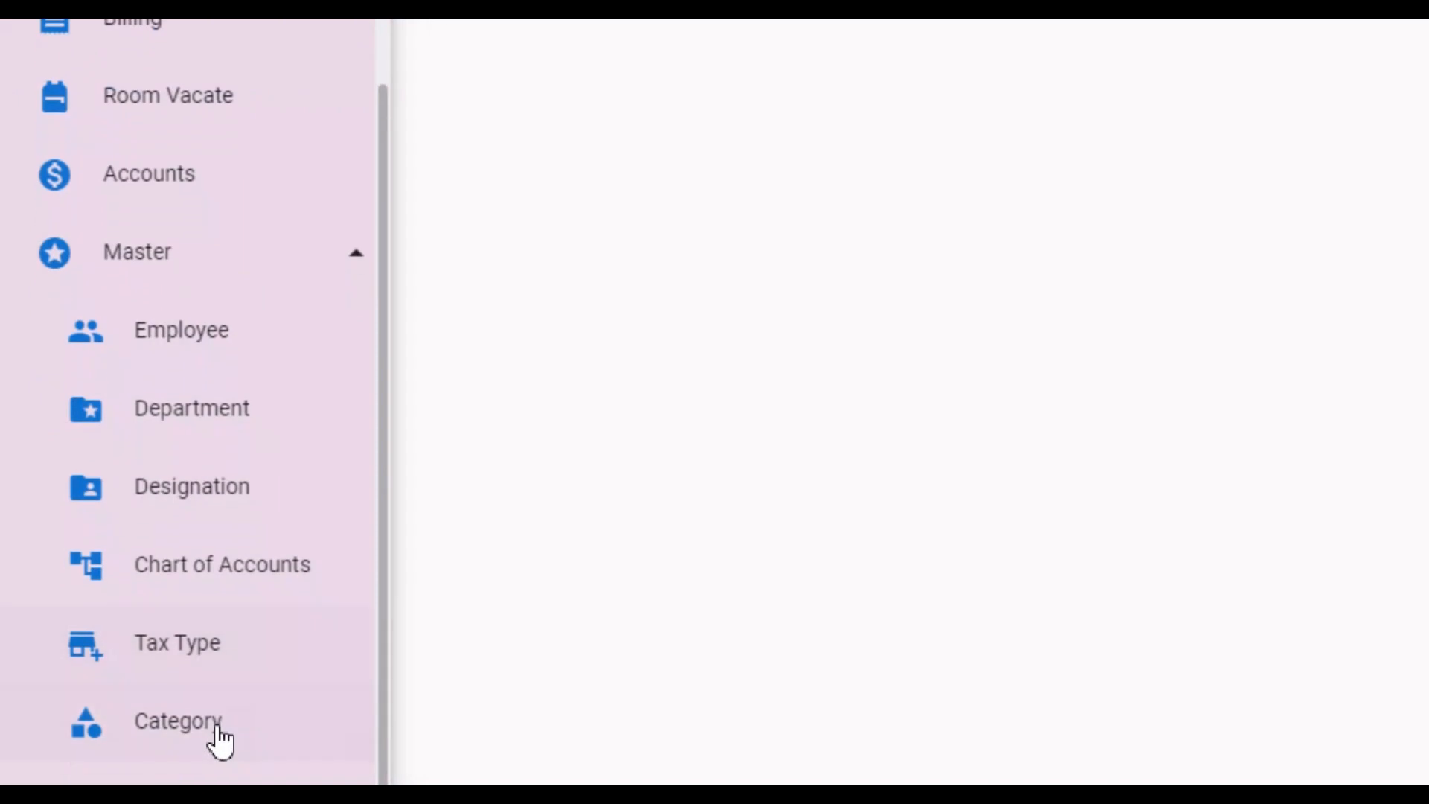
scroll(216, 729, "down", 1)
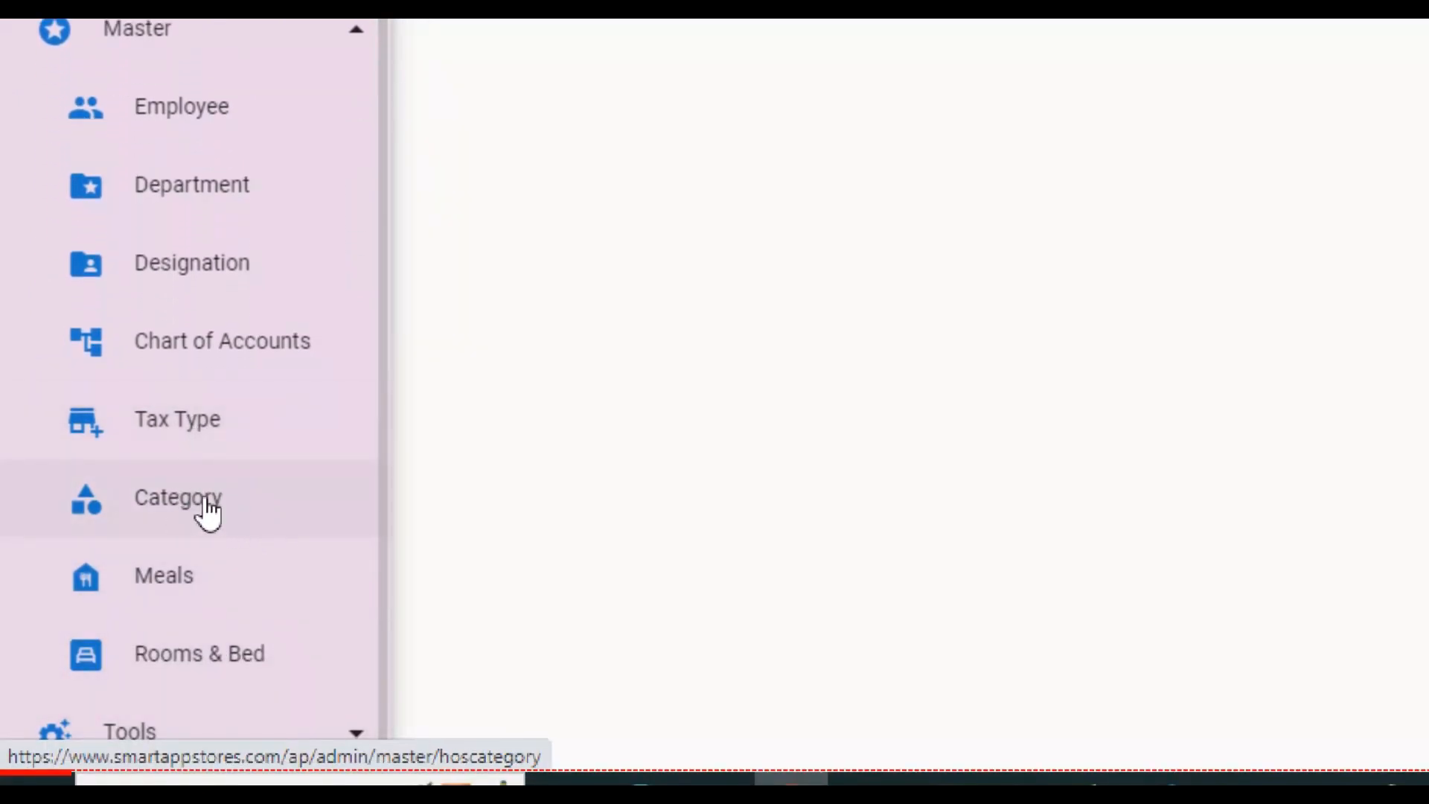
left_click(207, 506)
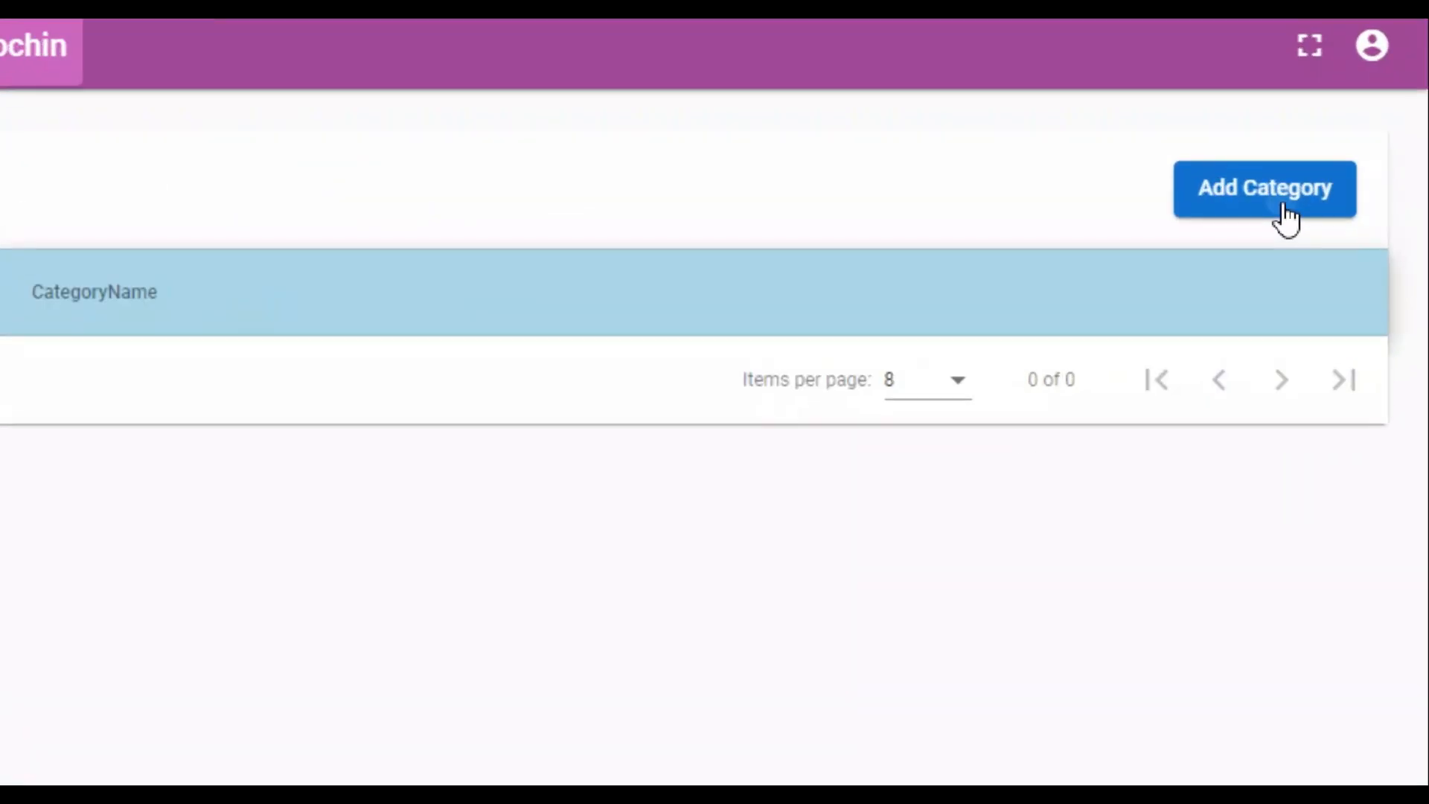
left_click(1348, 212)
left_click(787, 418)
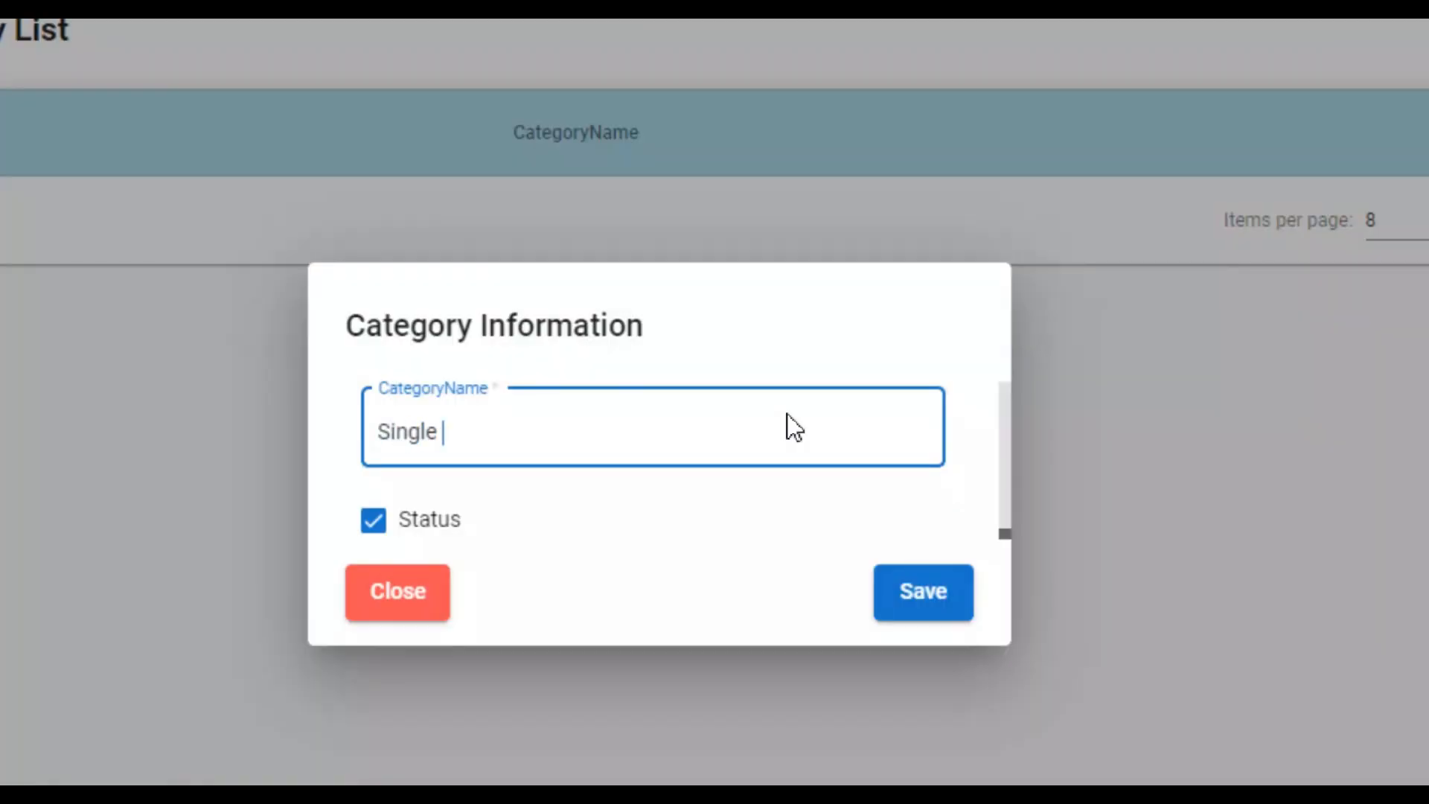
left_click(916, 590)
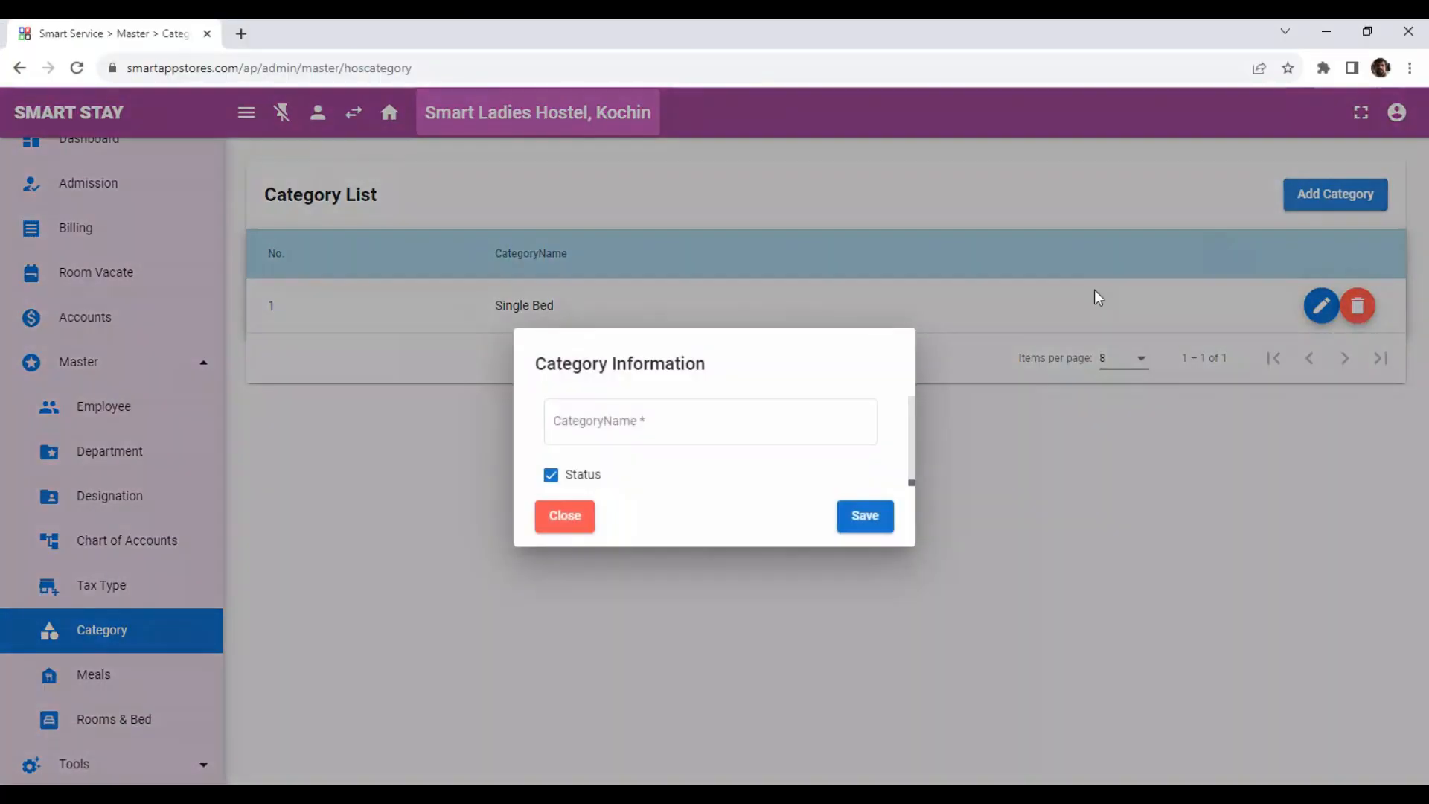
Add two more categories named Two Bed Sharing and Three Bed Sharing.
left_click(782, 431)
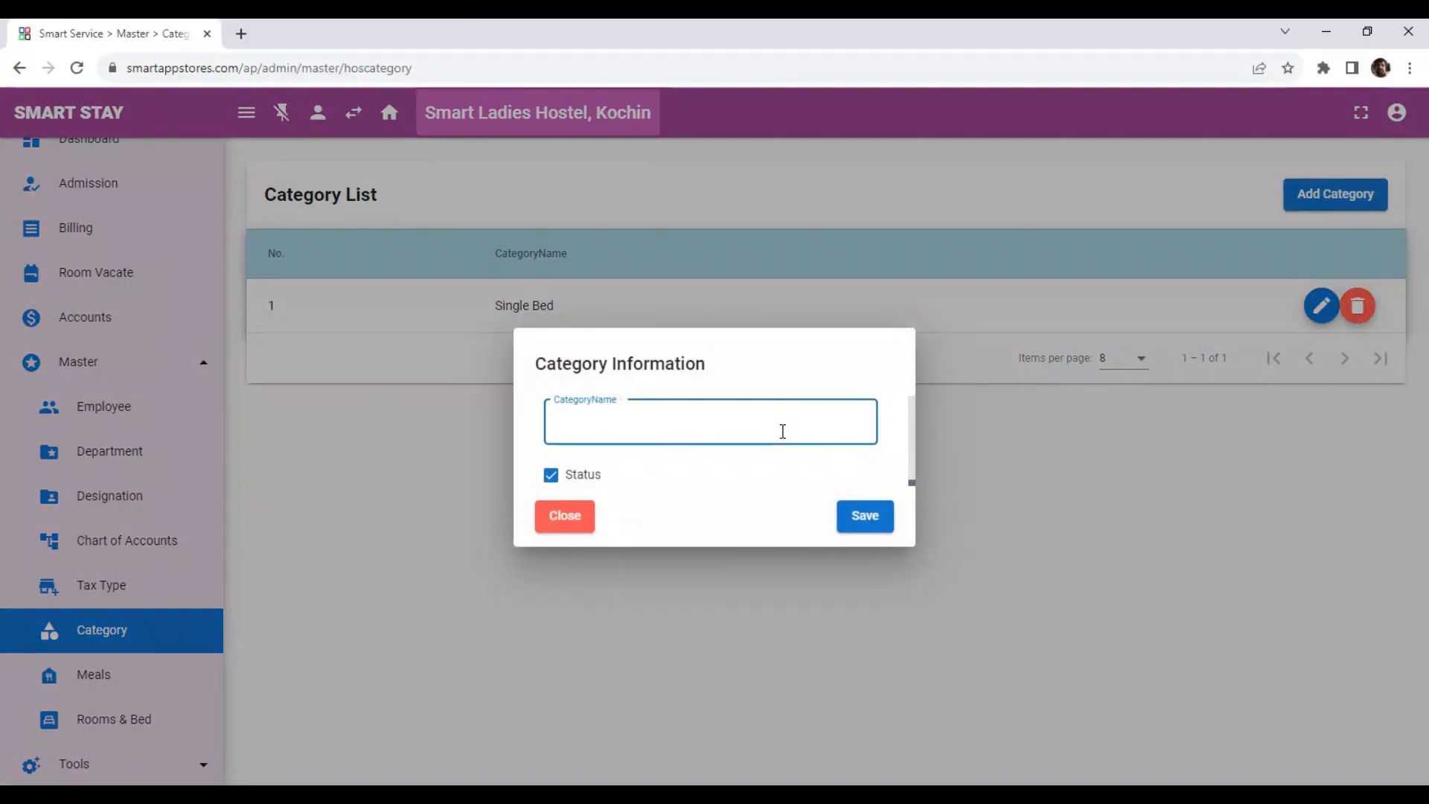
left_click(870, 522)
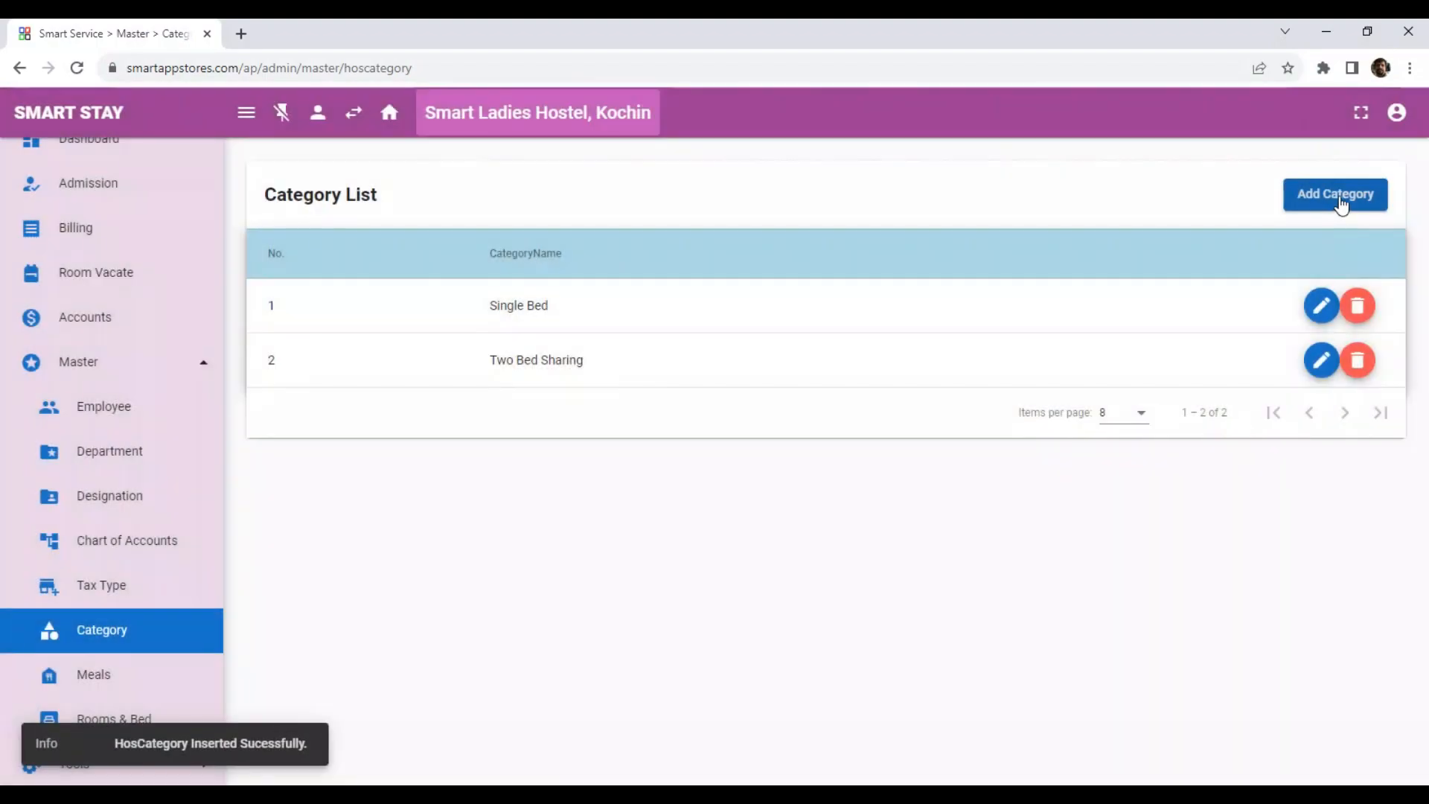
left_click(1337, 197)
left_click(833, 421)
type("Three Bed Sharing")
left_click(865, 515)
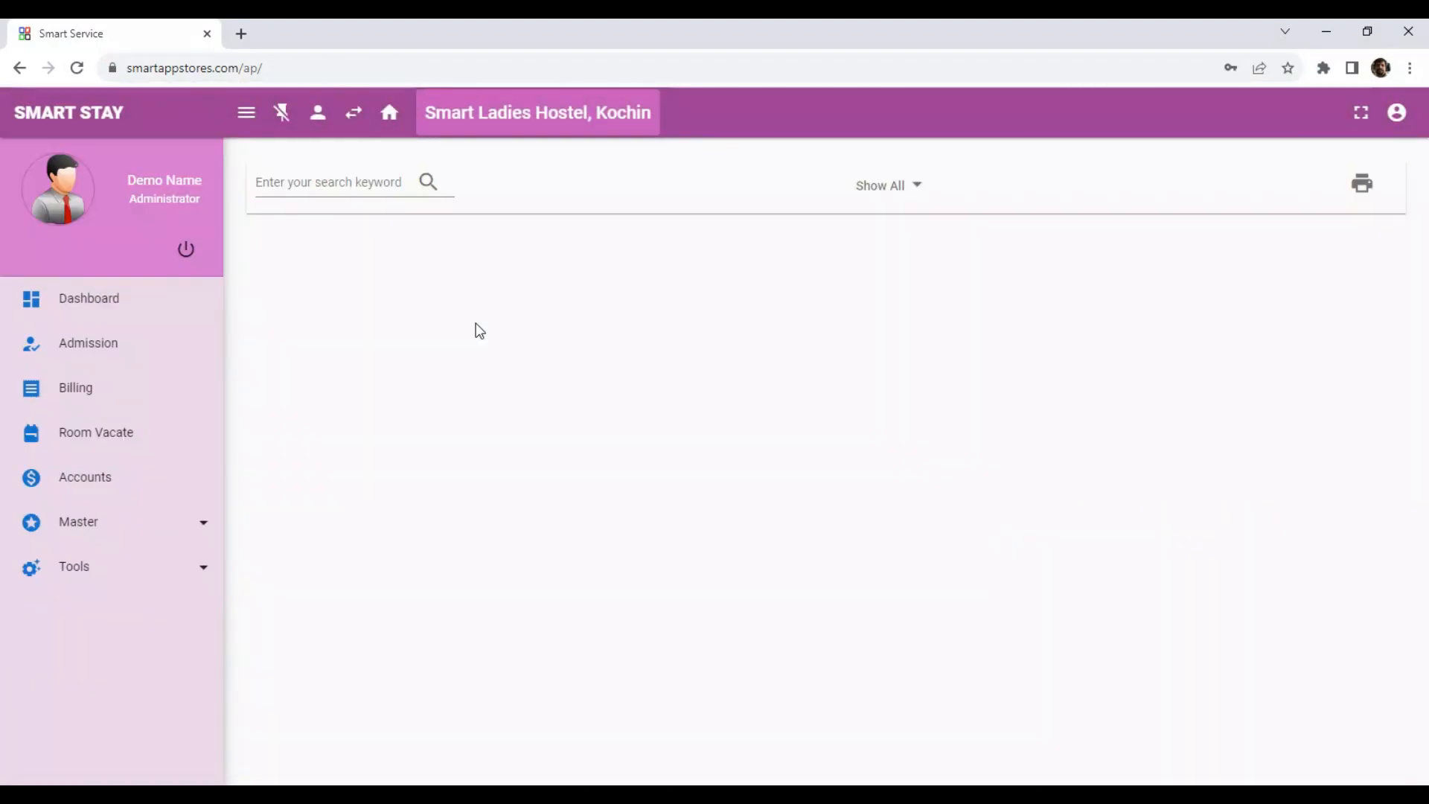
Open the Tax Type master and start a new tax type with type GST.
left_click(126, 604)
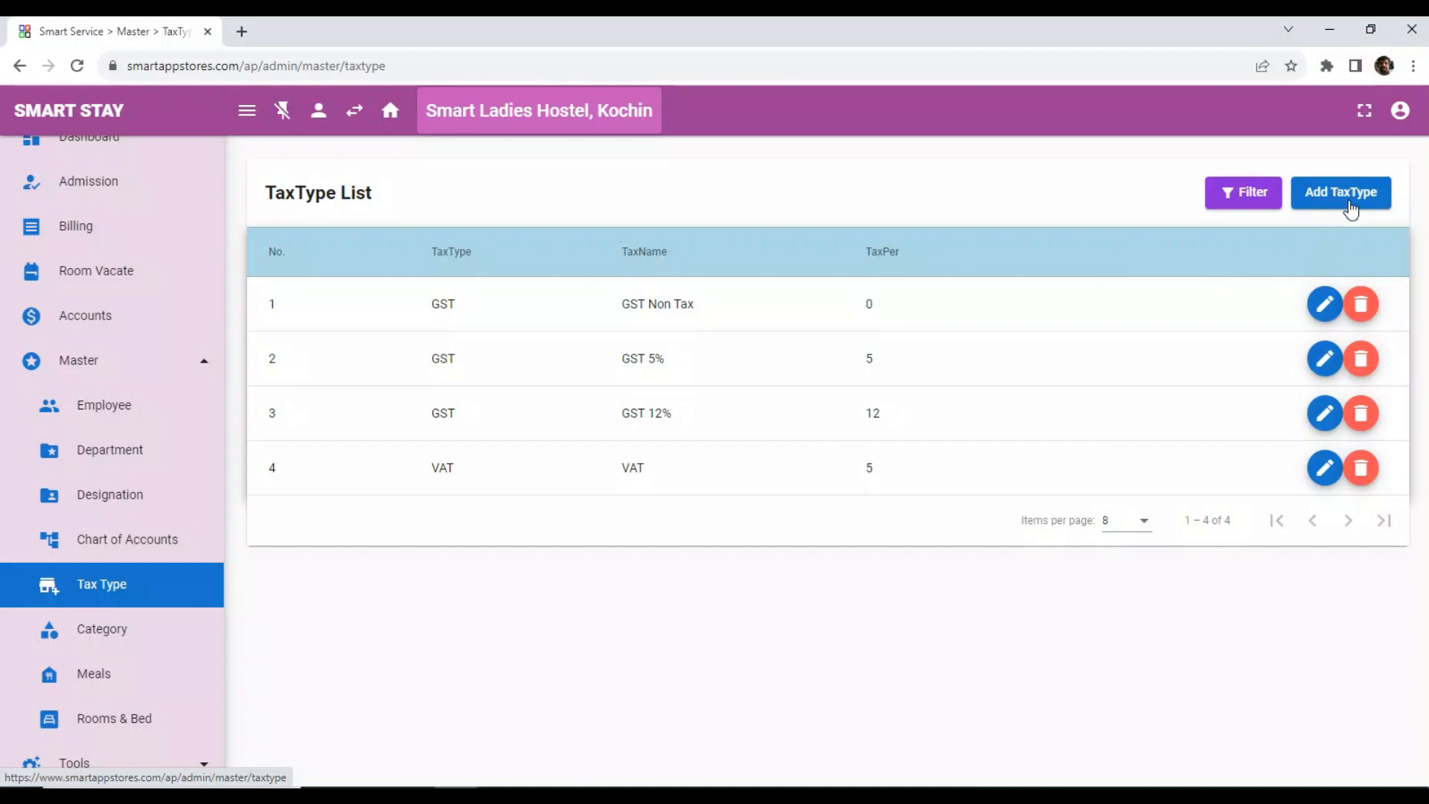
left_click(1341, 192)
left_click(640, 257)
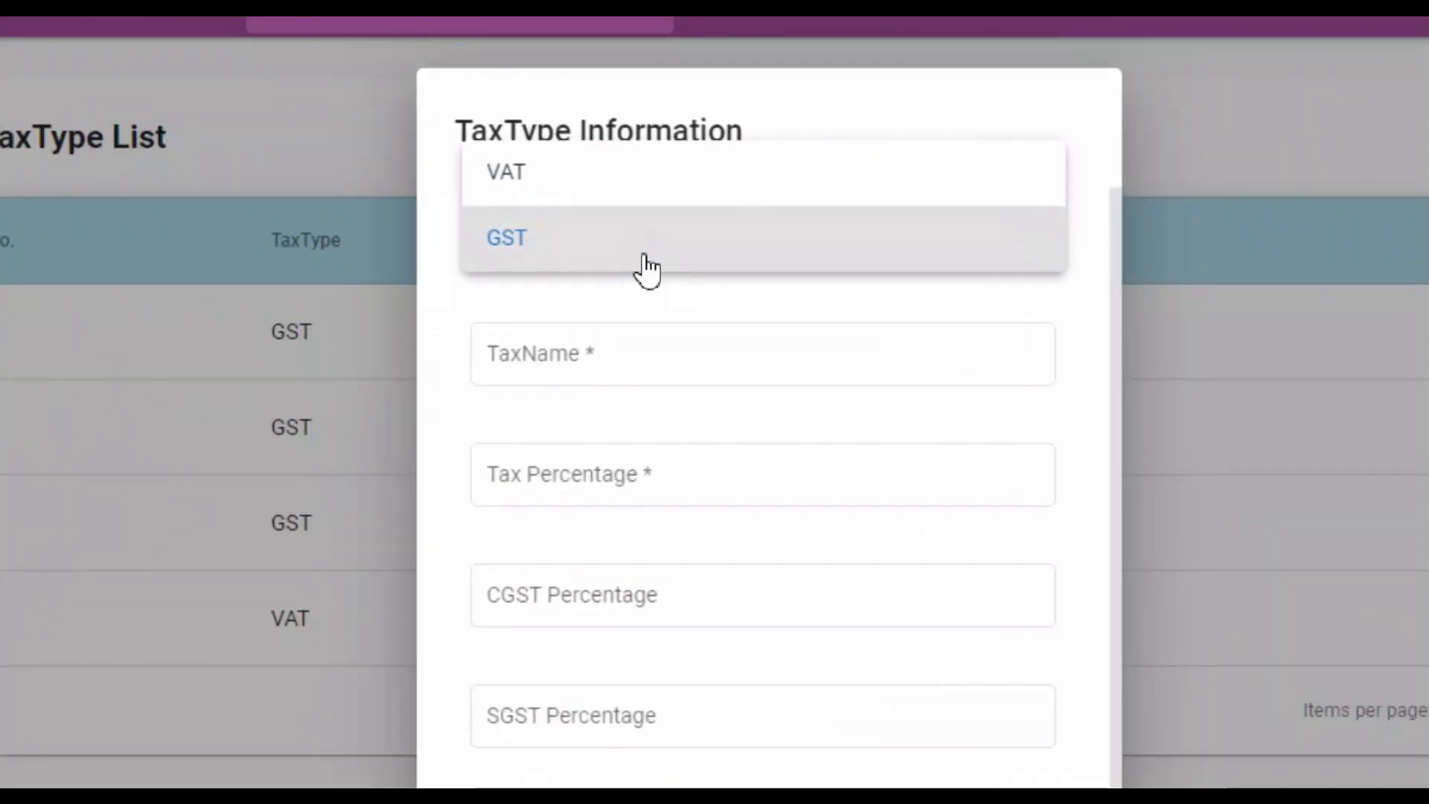
left_click(655, 210)
left_click(699, 421)
left_click(622, 495)
left_click(871, 357)
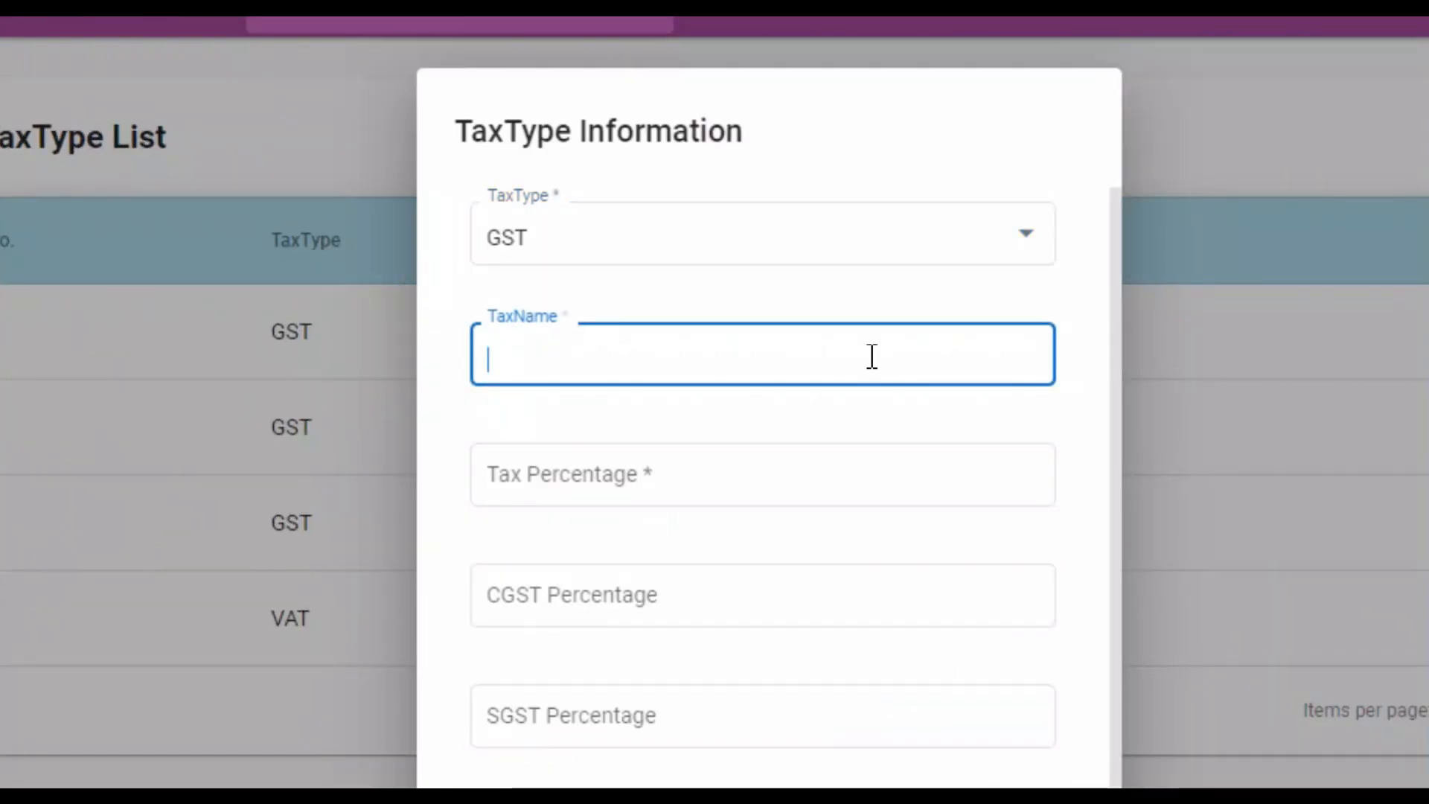
Name the tax GST 18%, set its tax percentage to 18, and save it.
type("GST")
key("Home")
type("18")
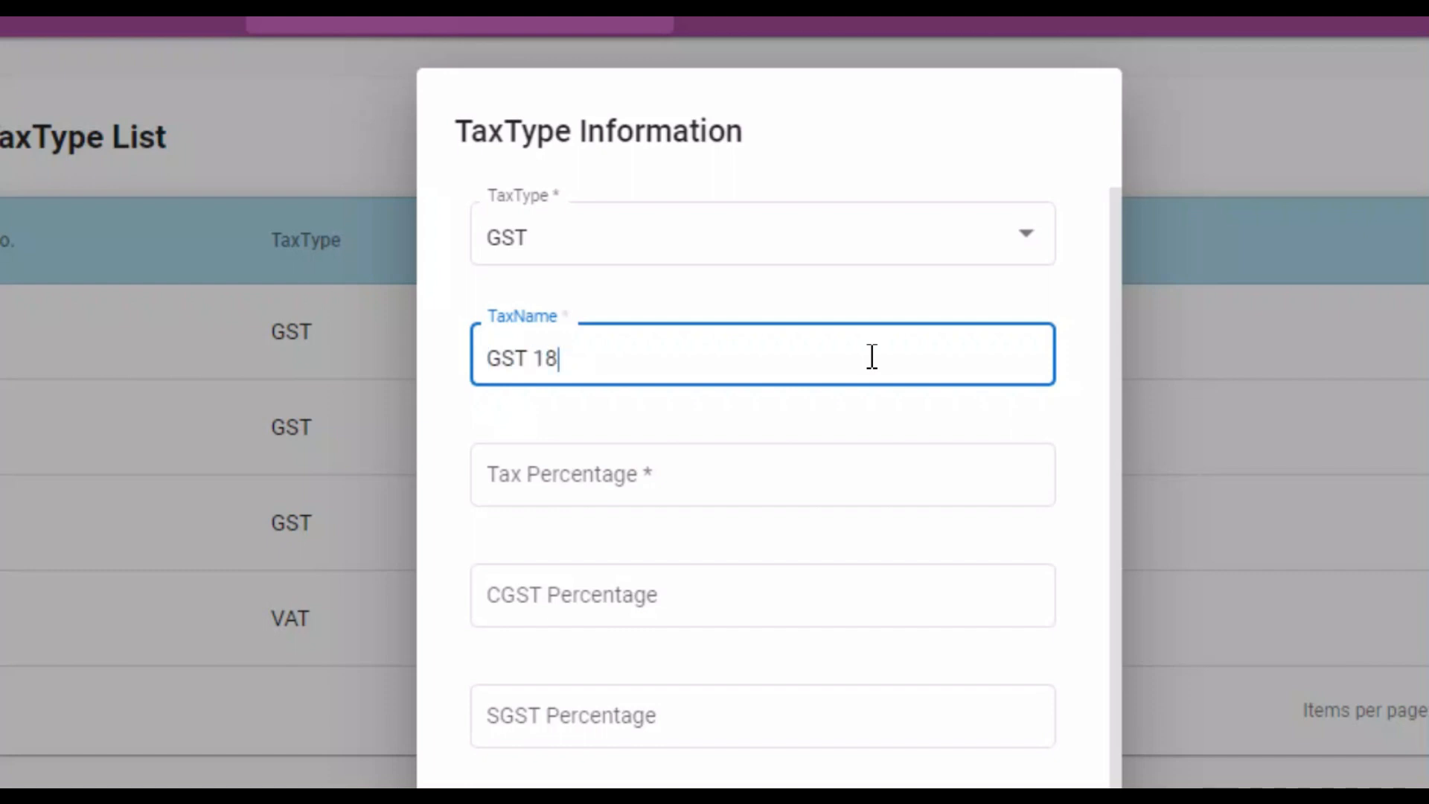
type("%")
key("Tab")
type("18")
left_click(651, 731)
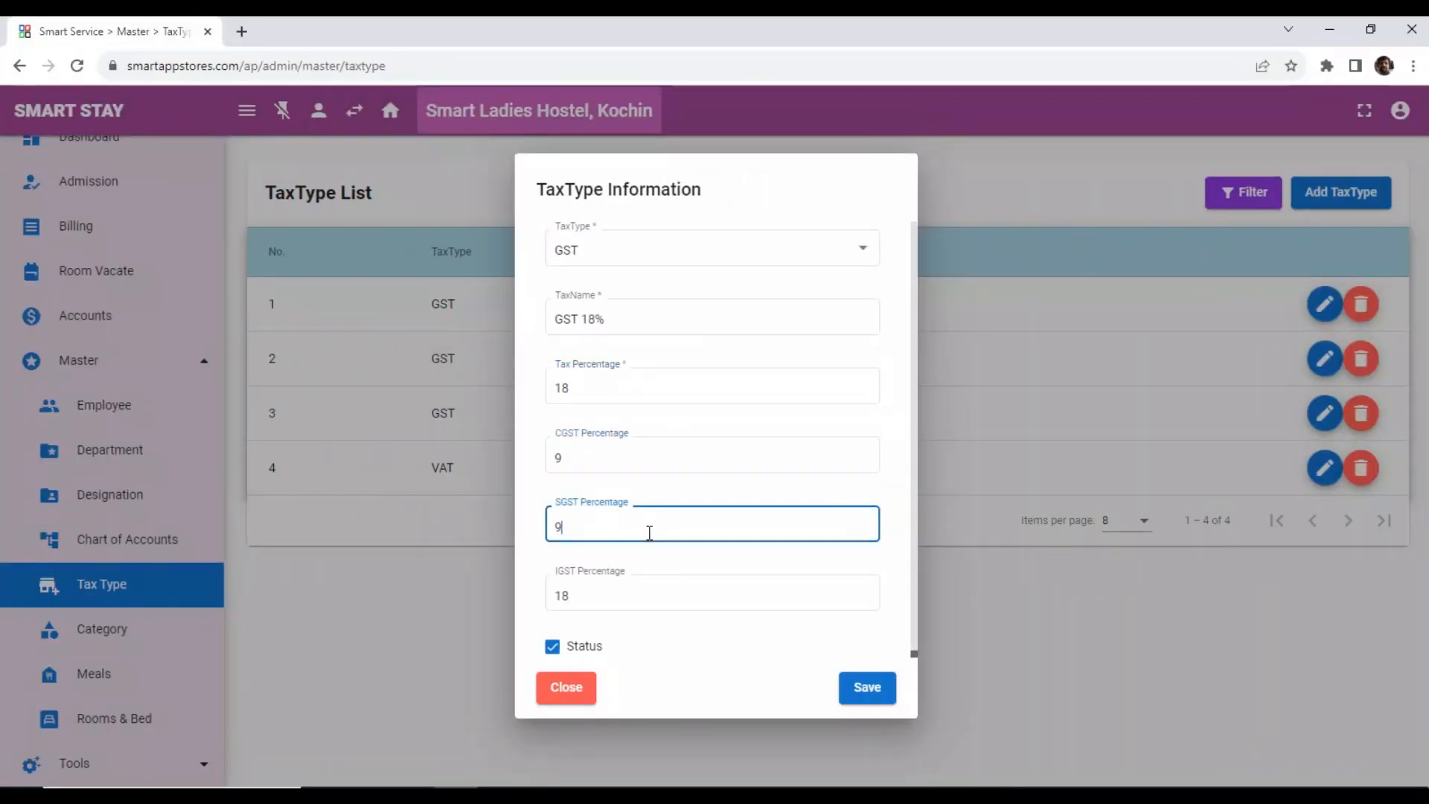
left_click(662, 594)
left_click(864, 689)
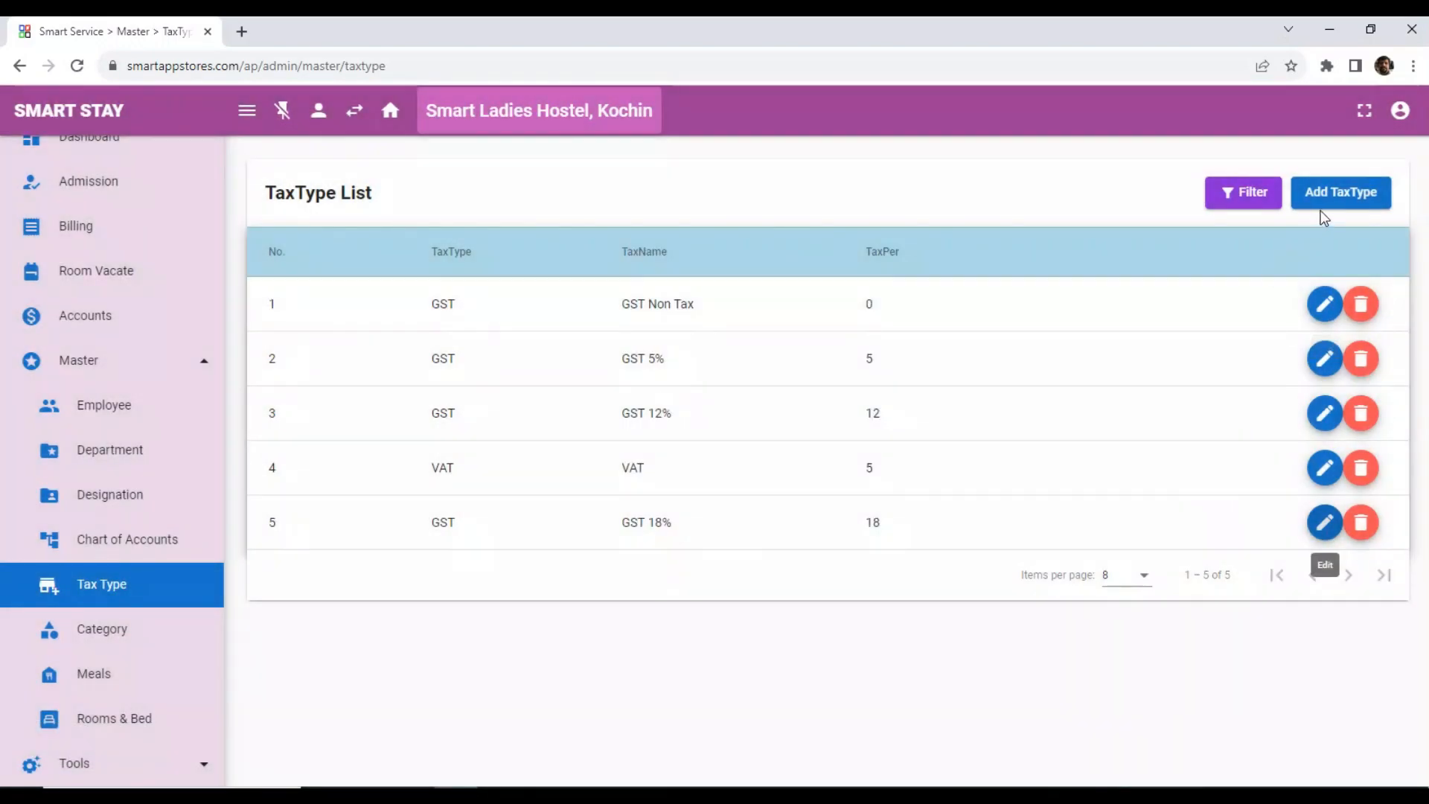
Open the Meals master and add a meal named All Meals with rate 4000 and tax type GST 5%.
left_click(115, 673)
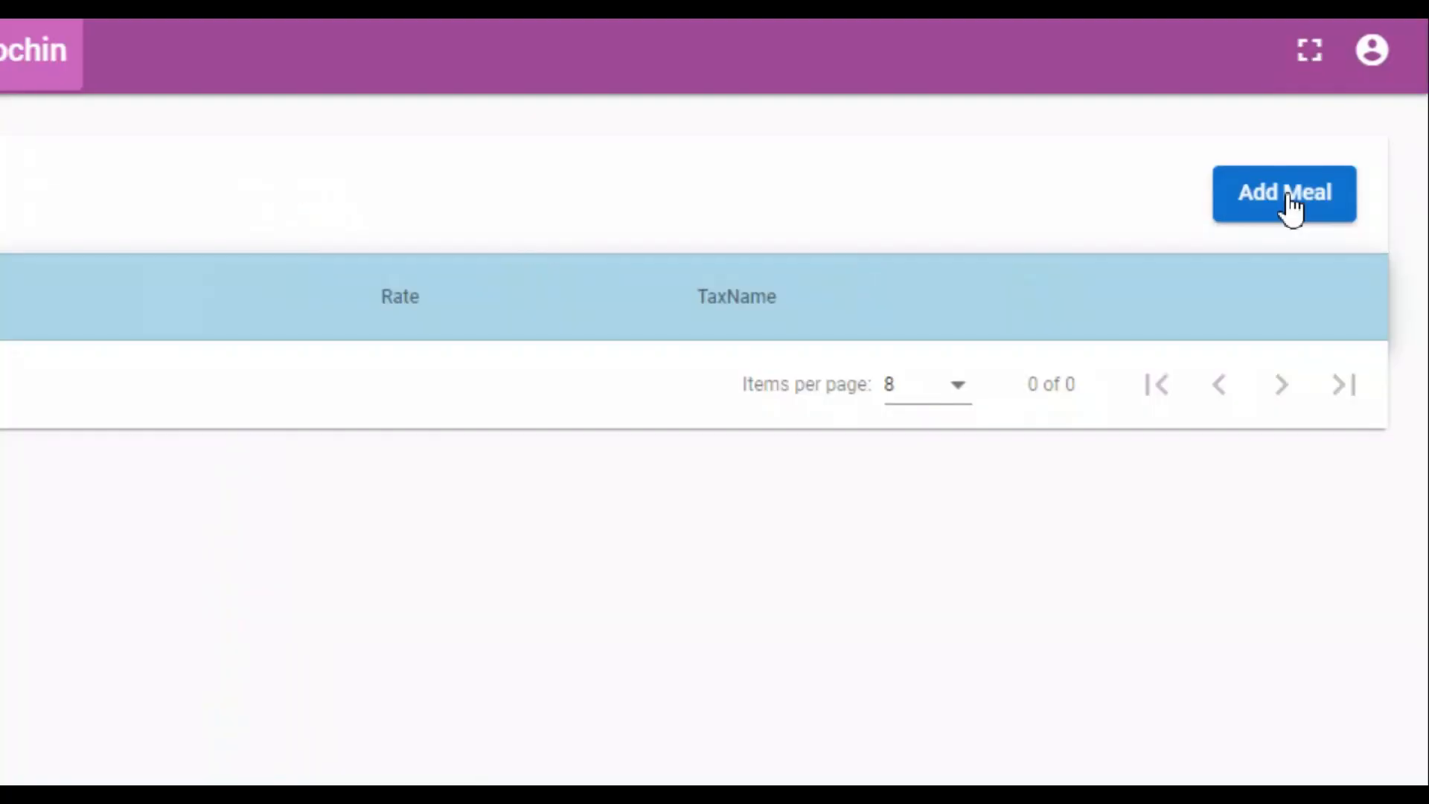
left_click(1346, 194)
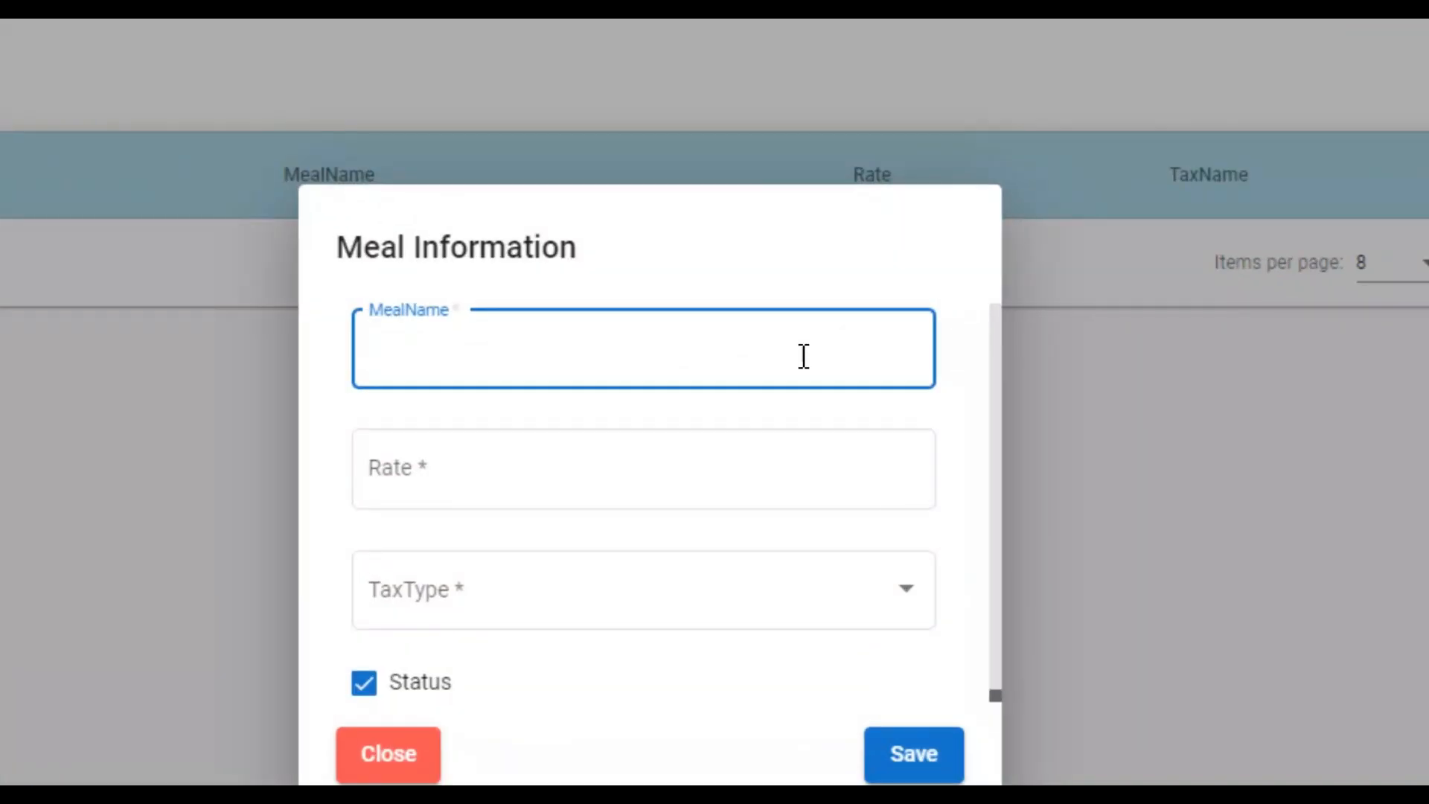
type("All Meal")
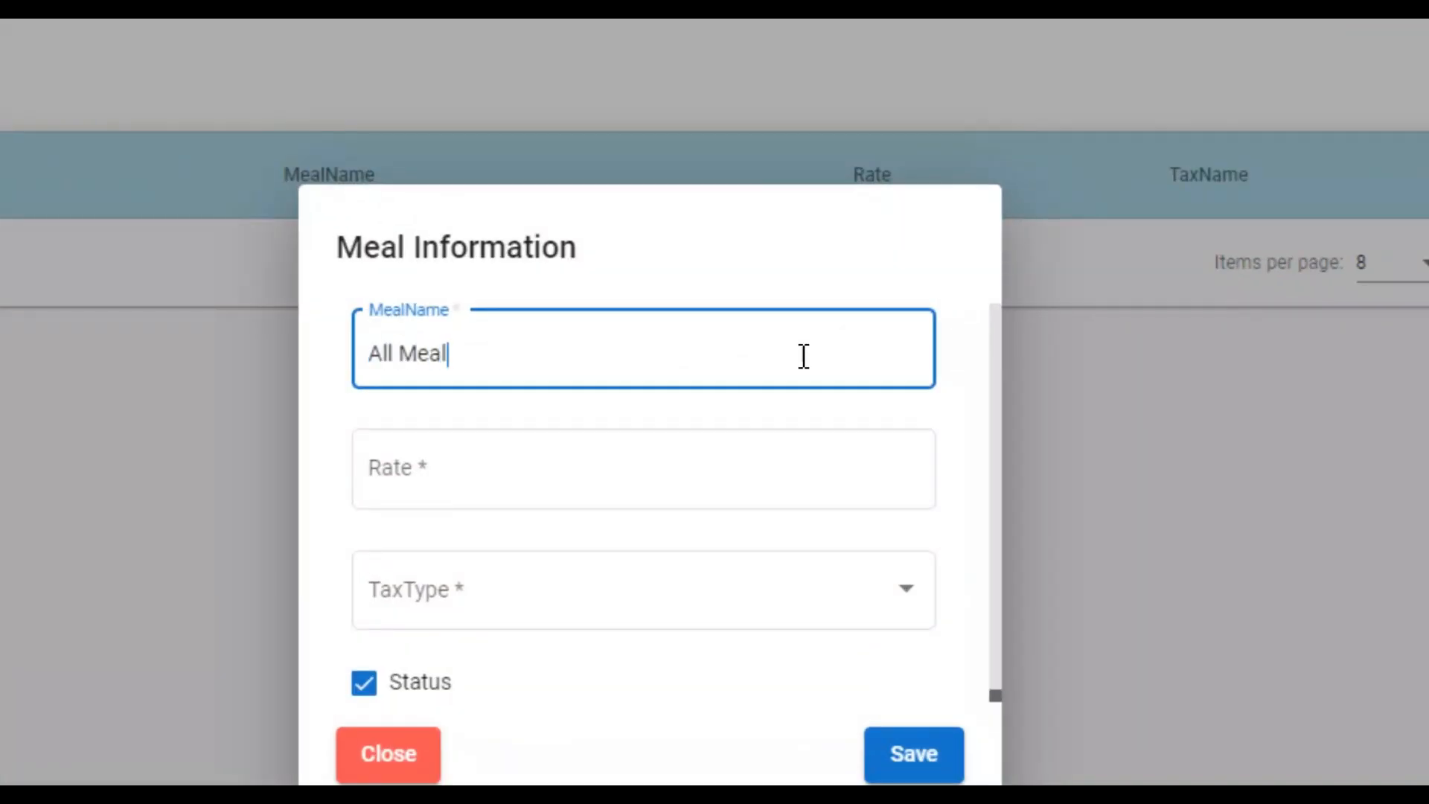
type("s")
key("Tab")
type("4000")
left_click(744, 603)
left_click(655, 660)
left_click(911, 751)
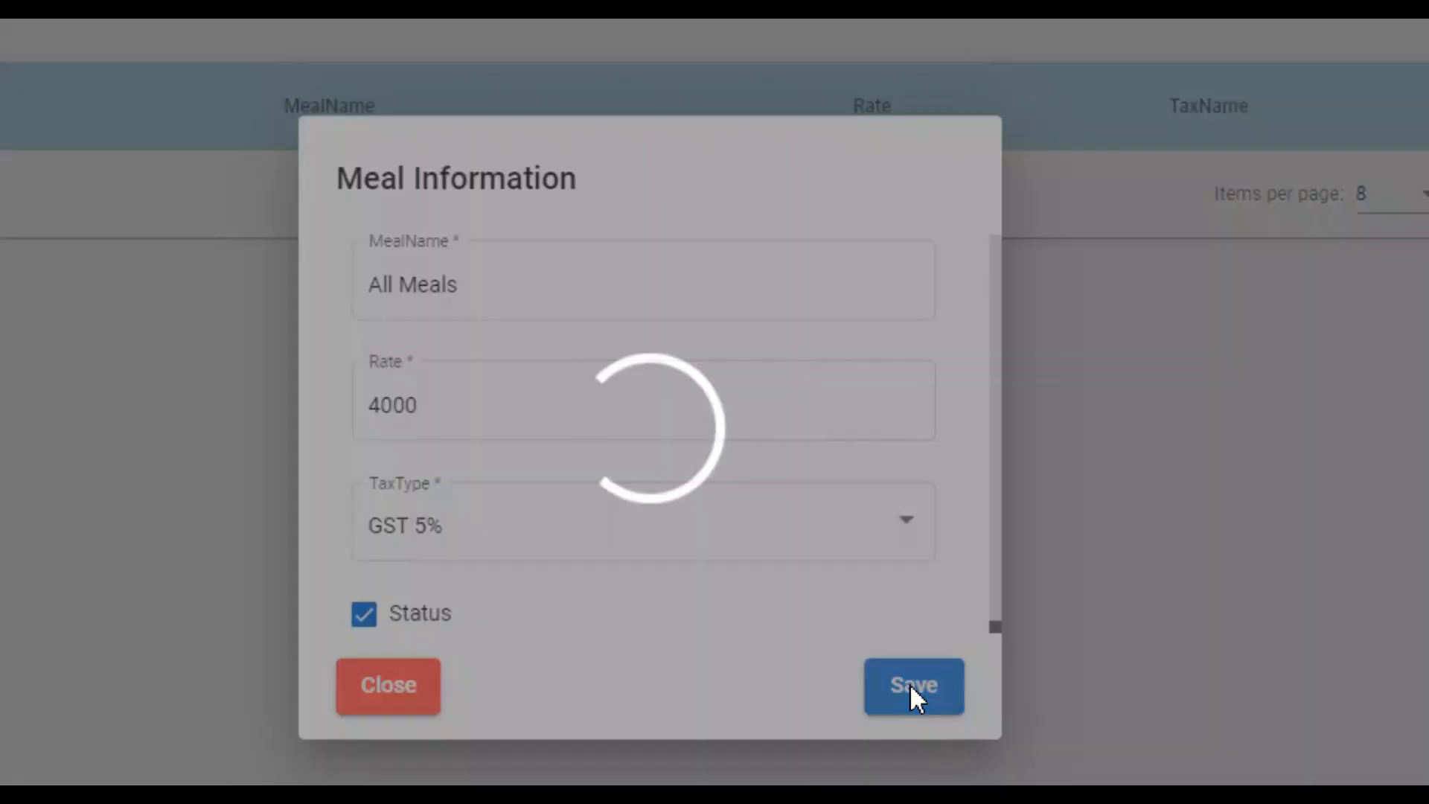
Add a second meal named Breakfast Only with rate 3000 and tax type GST 5%.
left_click(1342, 194)
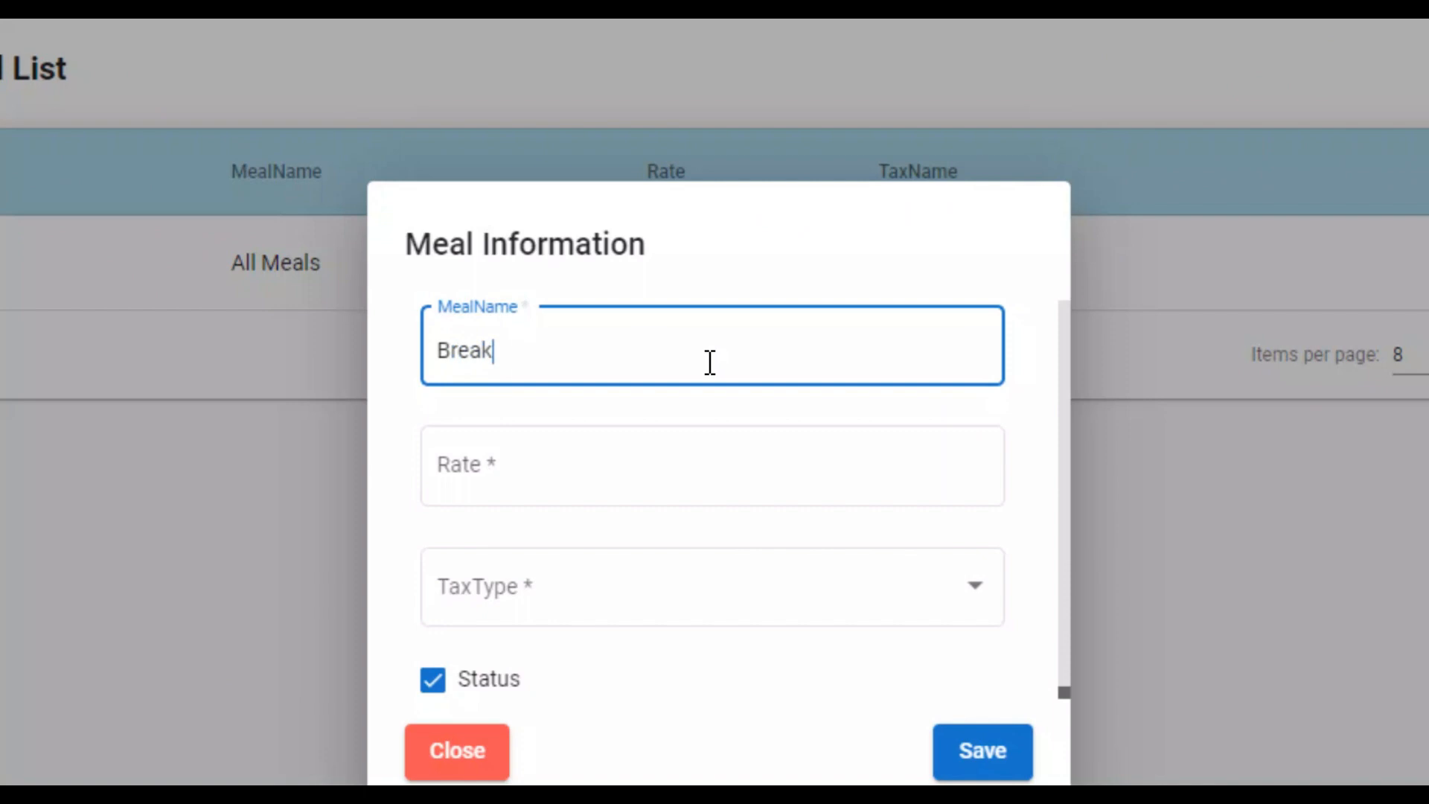
type("Breakfast Only")
key("Tab")
type("3000")
key("Tab")
key("space")
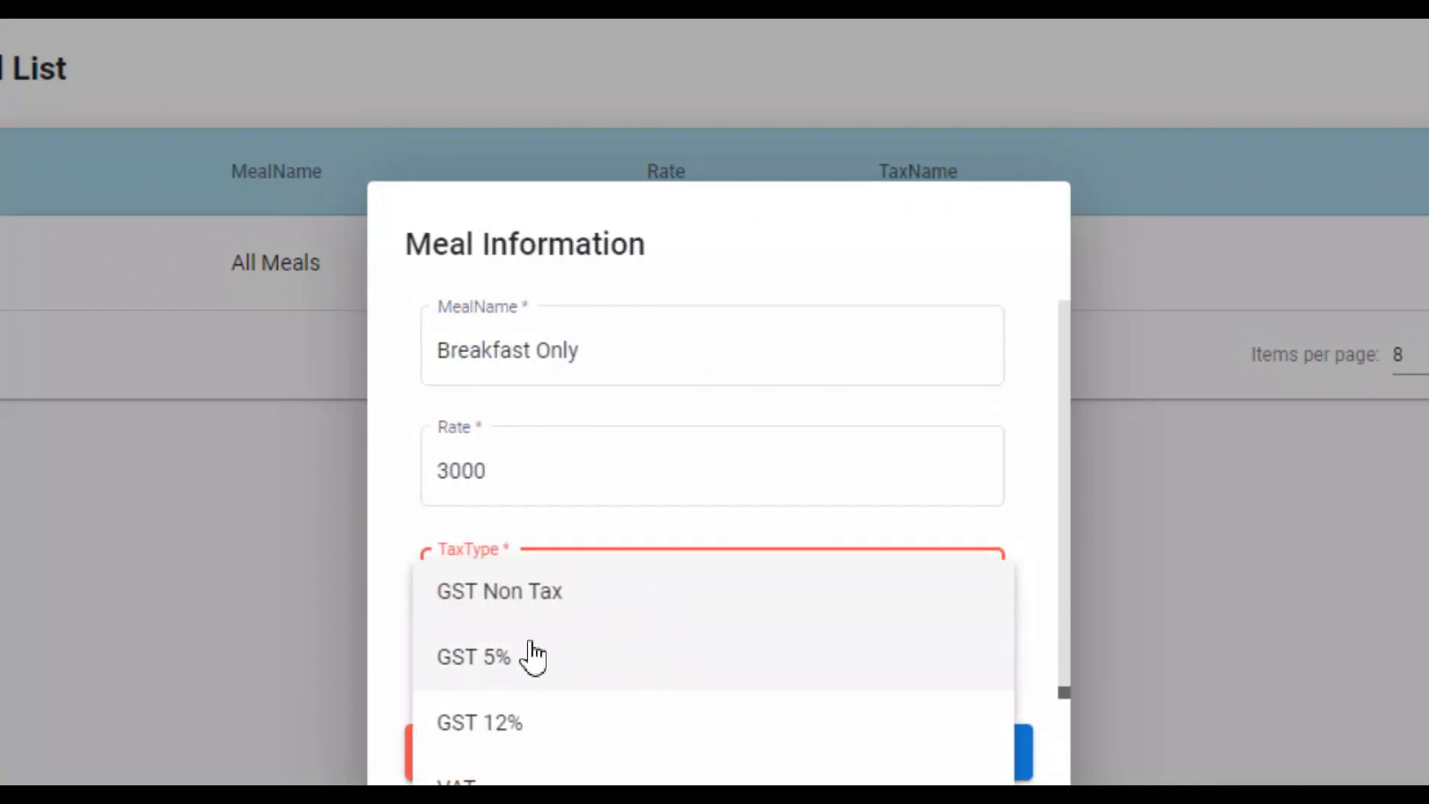
left_click(533, 654)
left_click(984, 707)
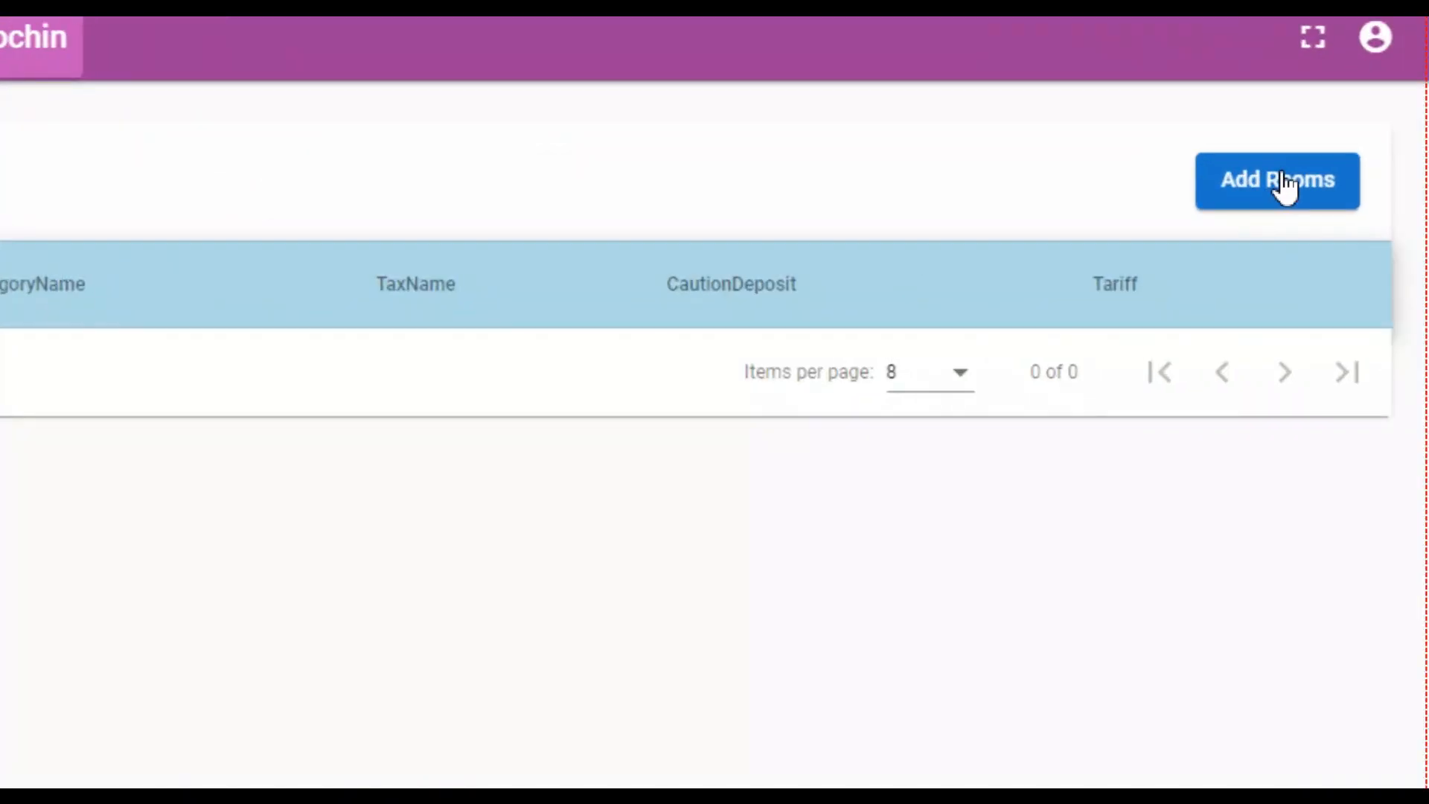
In Rooms & Bed, start a new room 301 in category Two Bed Sharing on First Floor with tax GST 5%.
left_click(1348, 195)
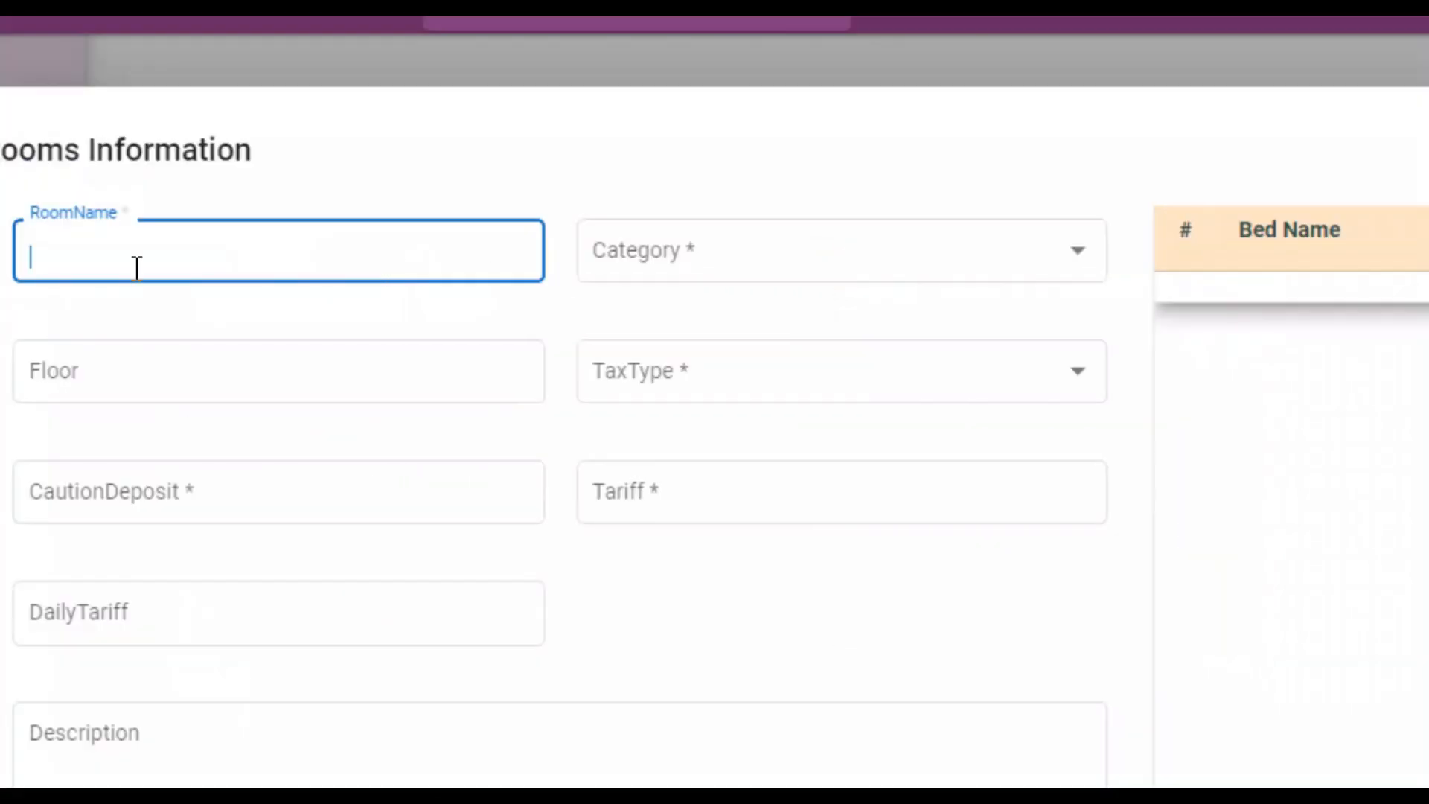
type("301")
key("Tab")
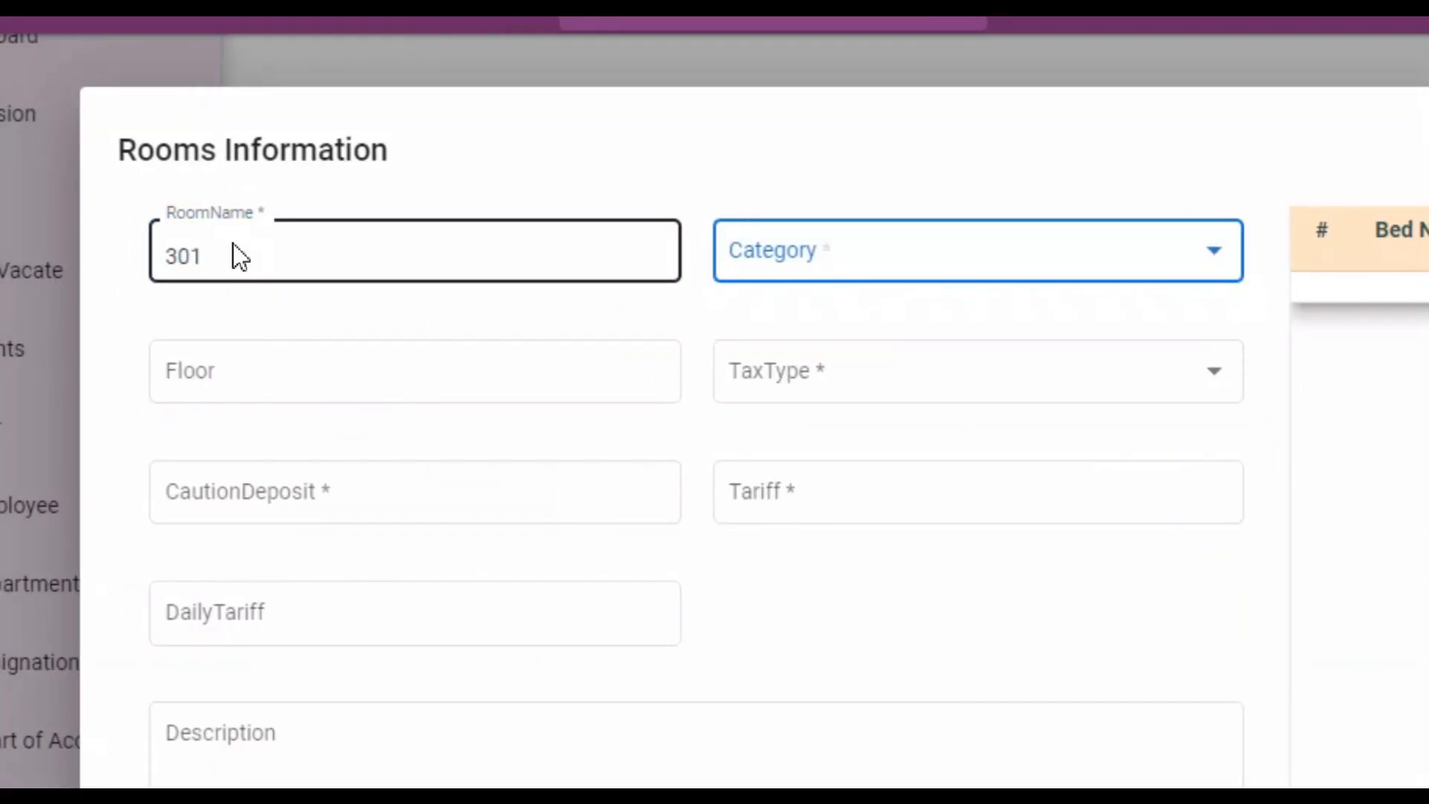
key("space")
left_click(672, 348)
left_click(169, 378)
type("First ")
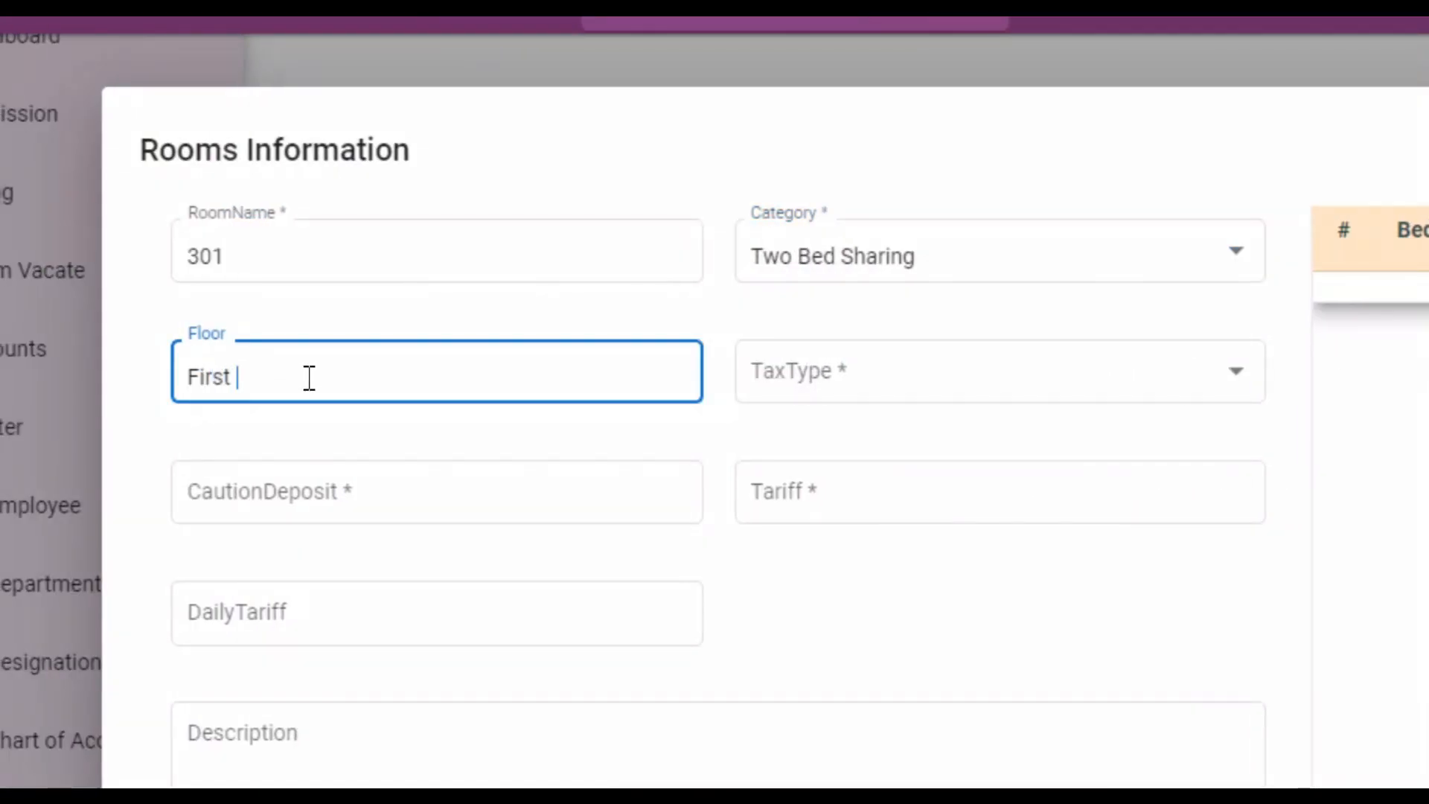
type("Floor")
key("Tab")
left_click(975, 387)
left_click(791, 472)
Set room 301's caution deposit to 10000 and tariff to 6000.
left_click(371, 506)
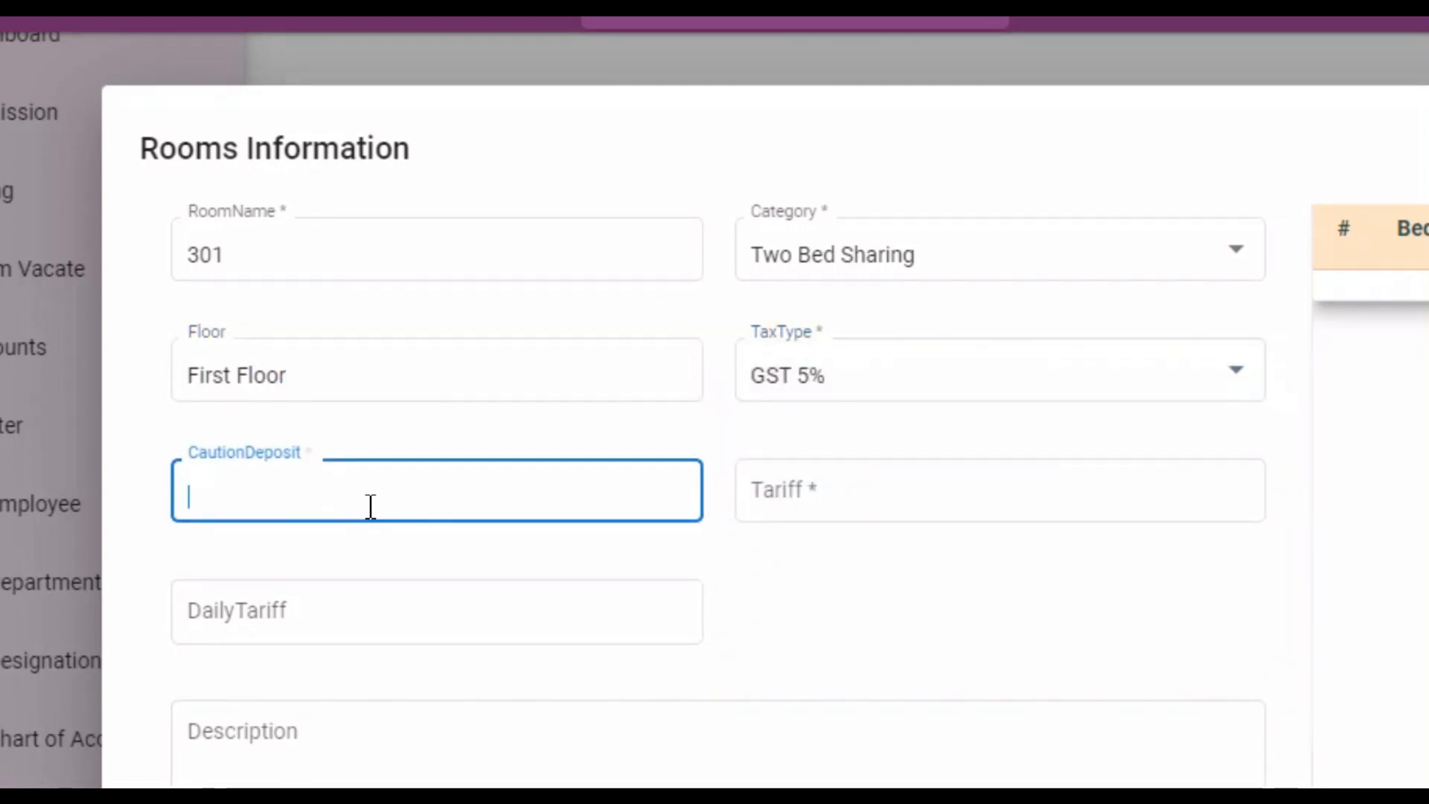
type("10000")
key("Tab")
type("6000")
key("Tab")
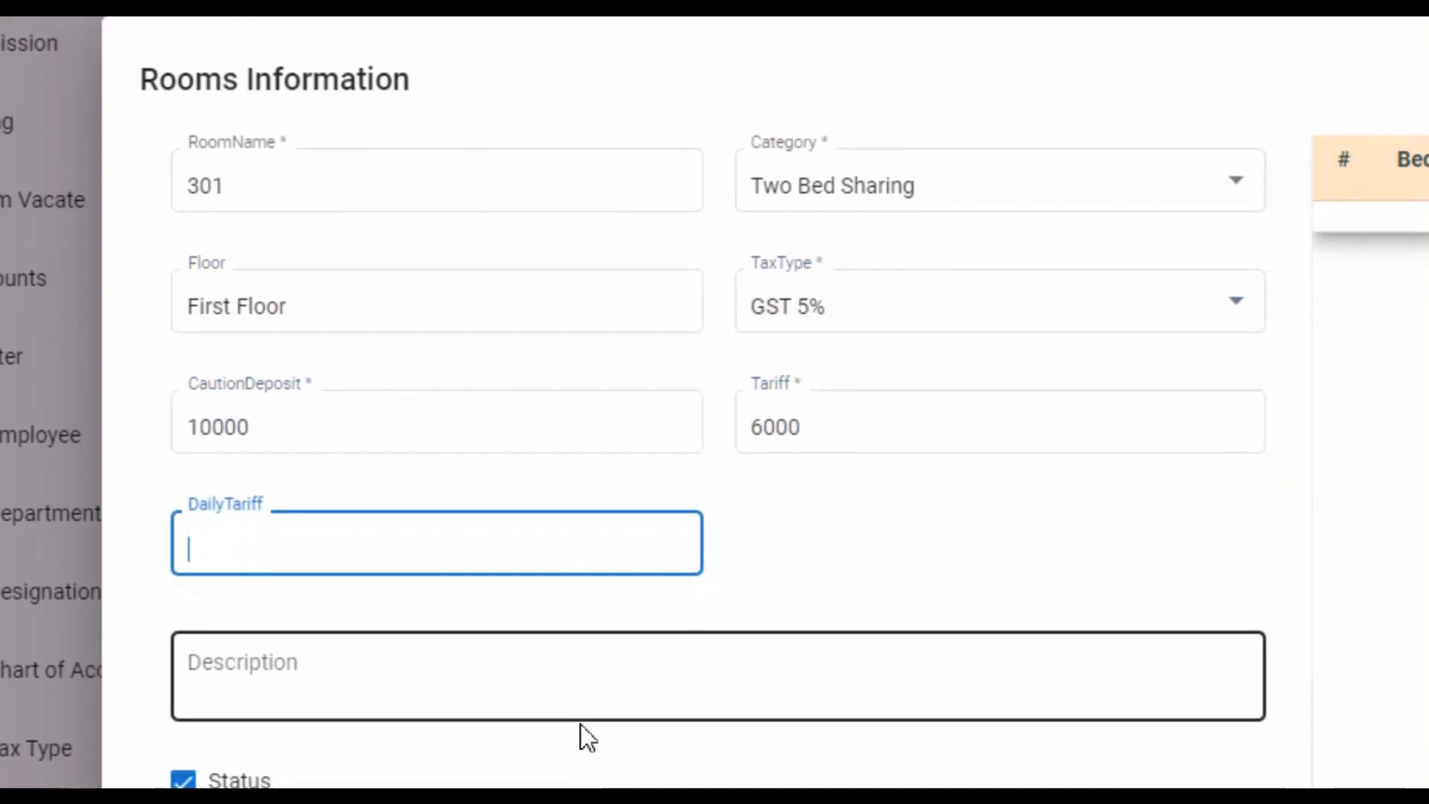
Add beds A and B to room 301 and save the room.
left_click(1244, 322)
type("A")
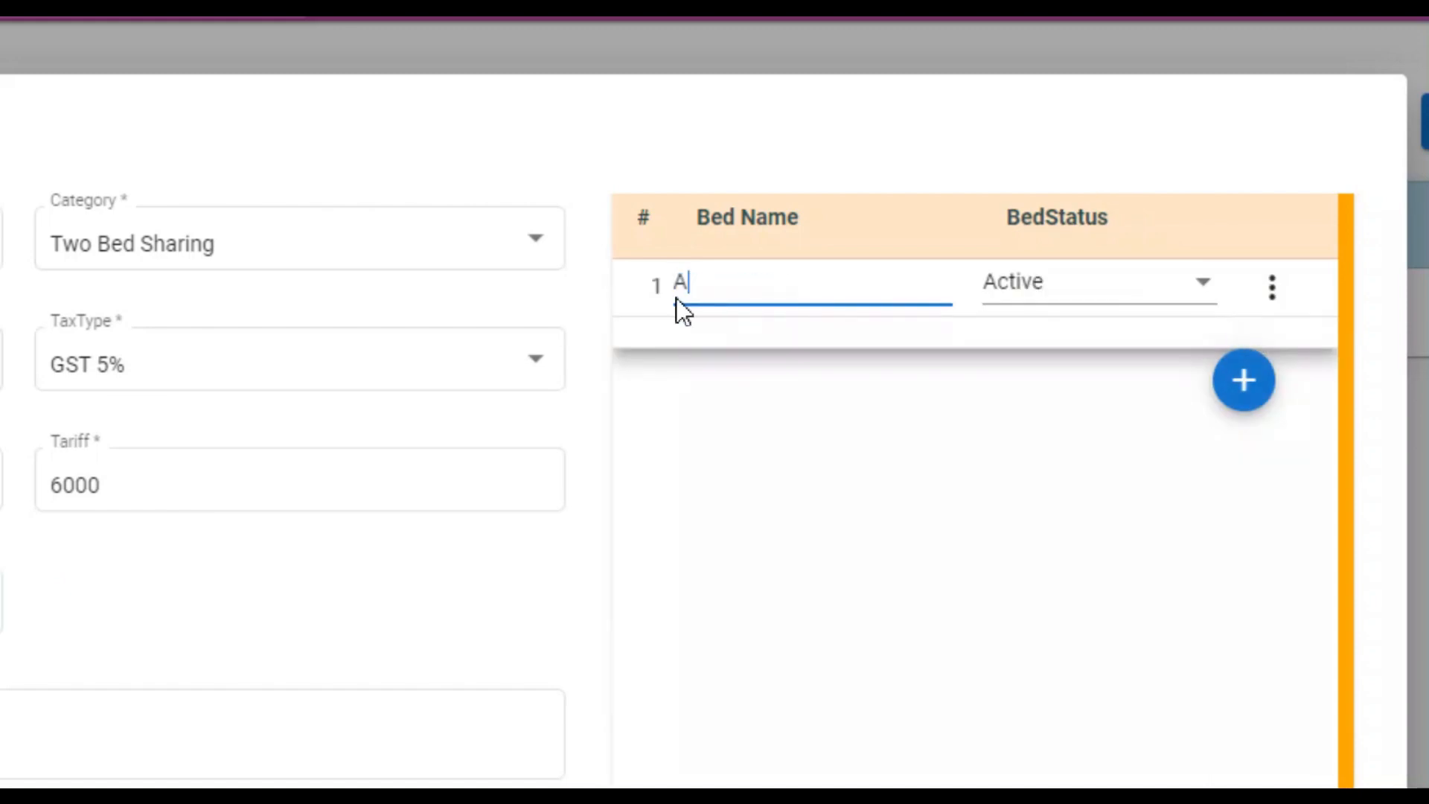
left_click(1241, 381)
type("B")
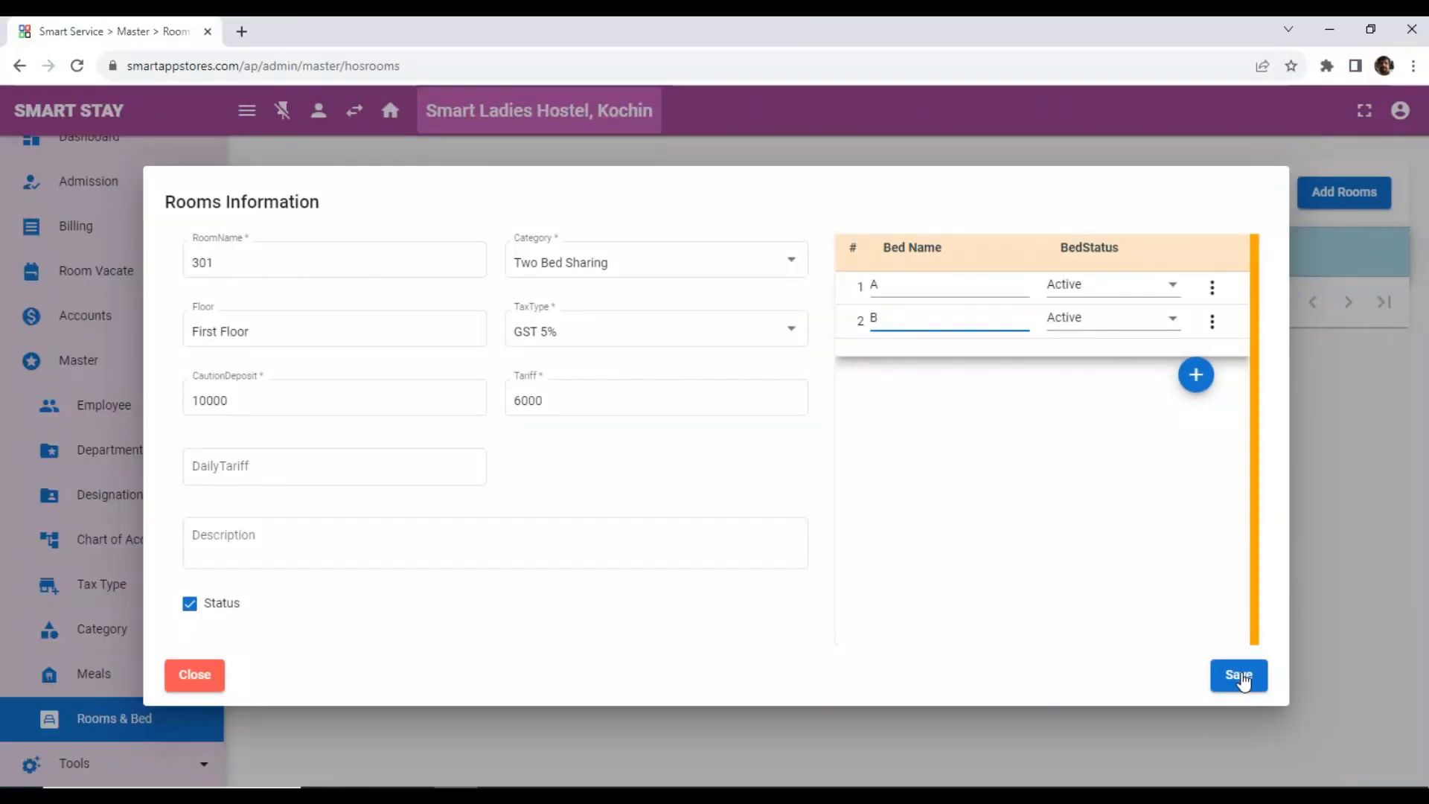
left_click(1238, 675)
Start a new room 302 in category Three Bed Sharing on floor First with tax GST 5%.
left_click(1324, 303)
left_click(354, 258)
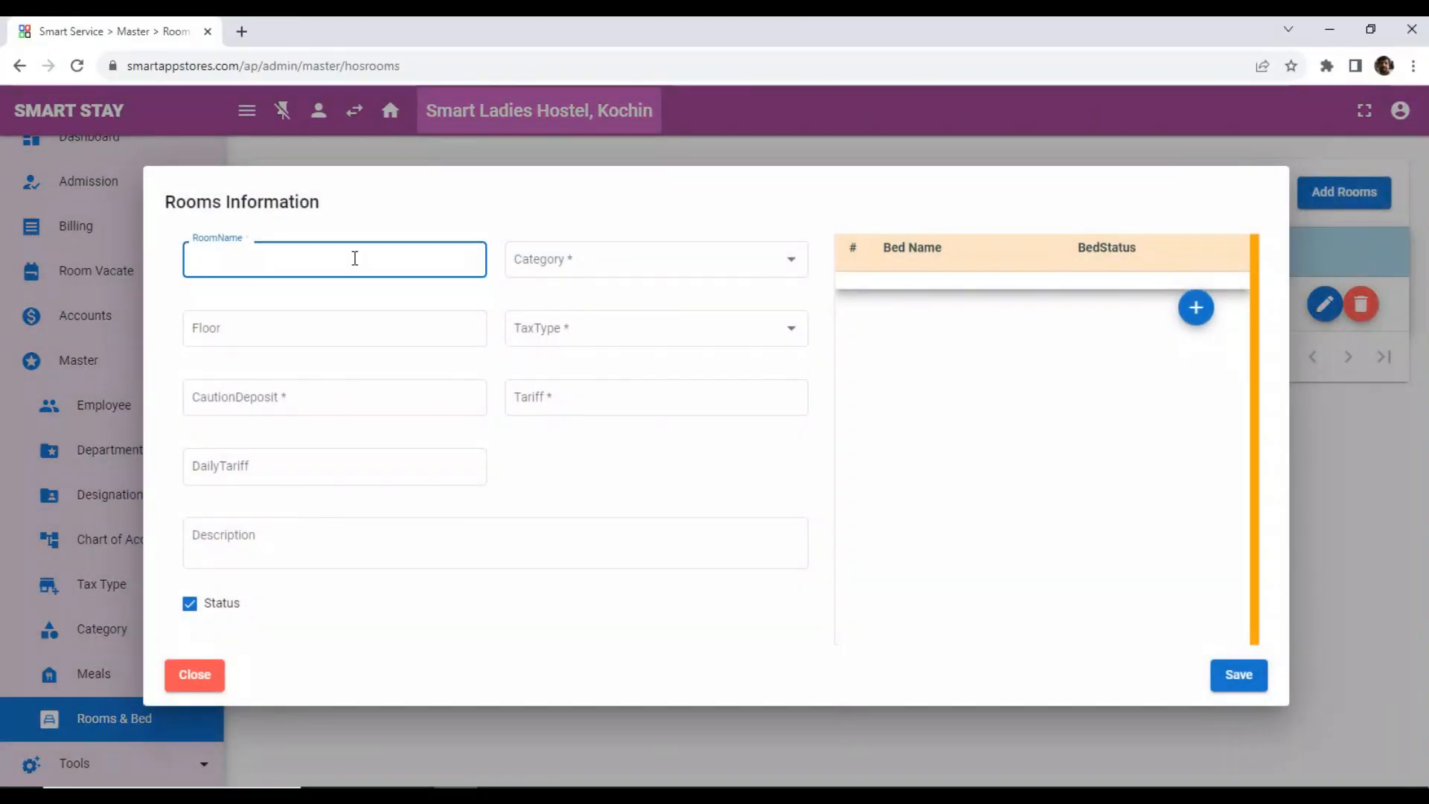
type("302")
left_click(879, 260)
left_click(749, 392)
left_click(181, 389)
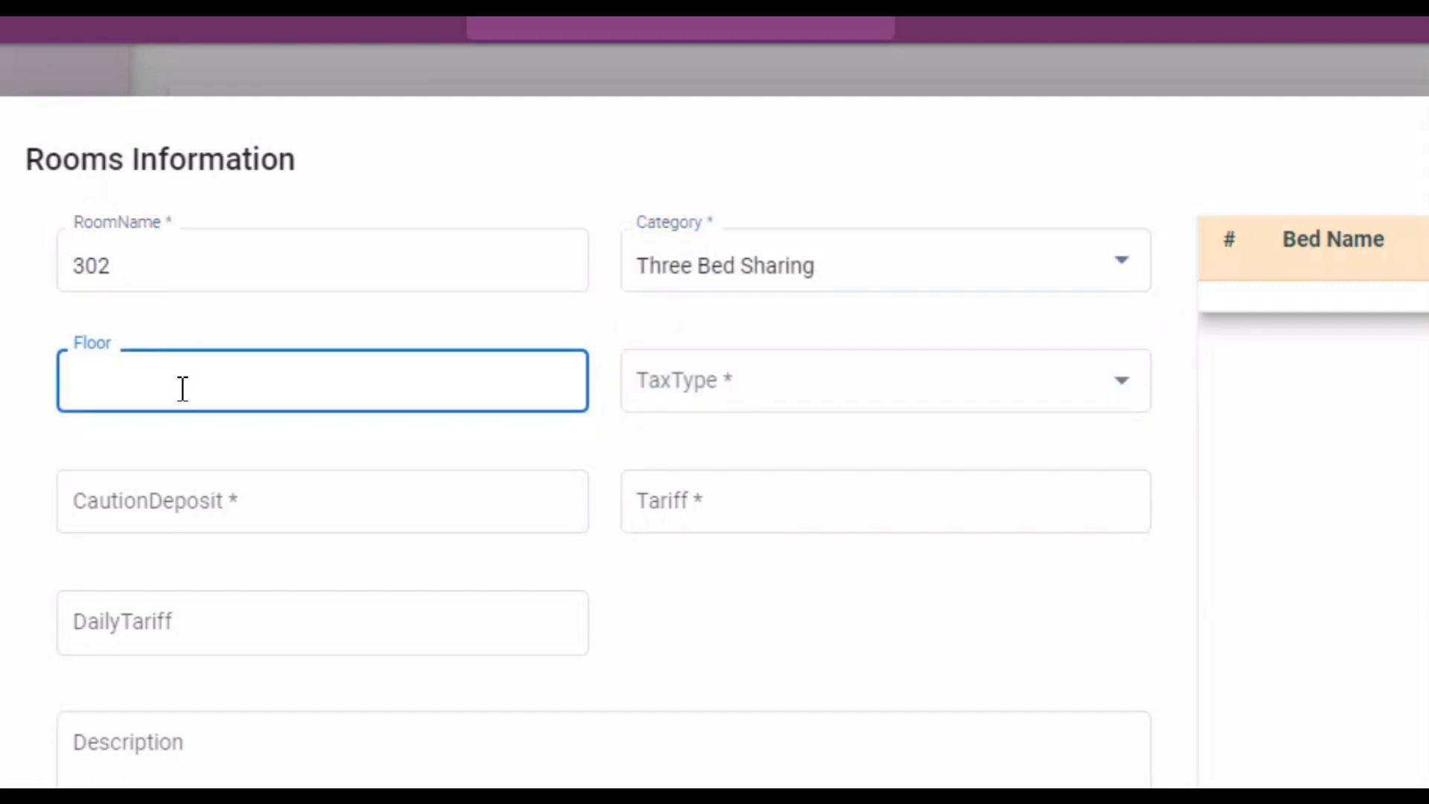
type("First")
key("Tab")
key("Down")
Set room 302's caution deposit to 8000 and tariff to 5000.
left_click(300, 514)
type("8000")
key("Tab")
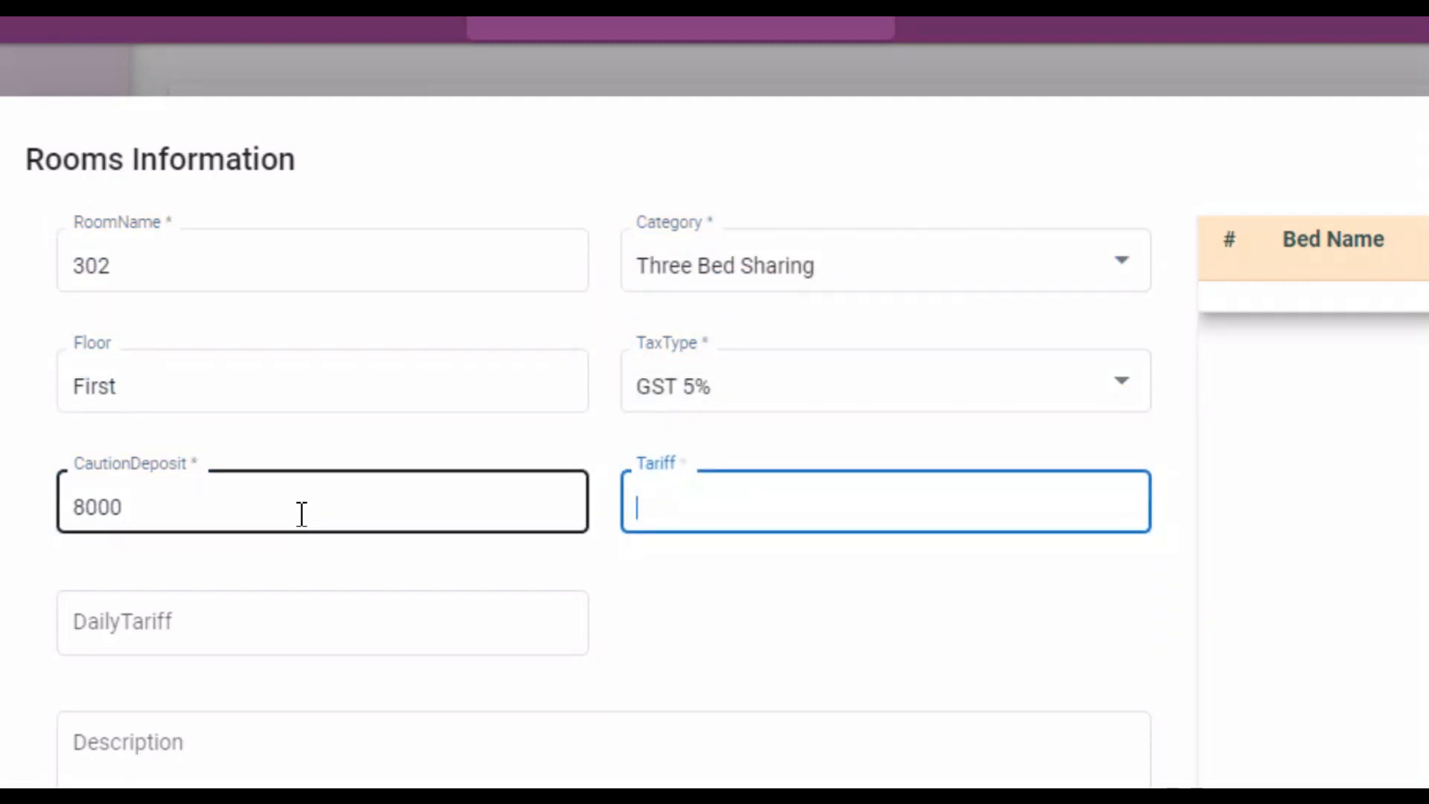
type("5000")
Add beds A, B and C to room 302 and save the room.
left_click(1250, 292)
type("A")
left_click(1250, 350)
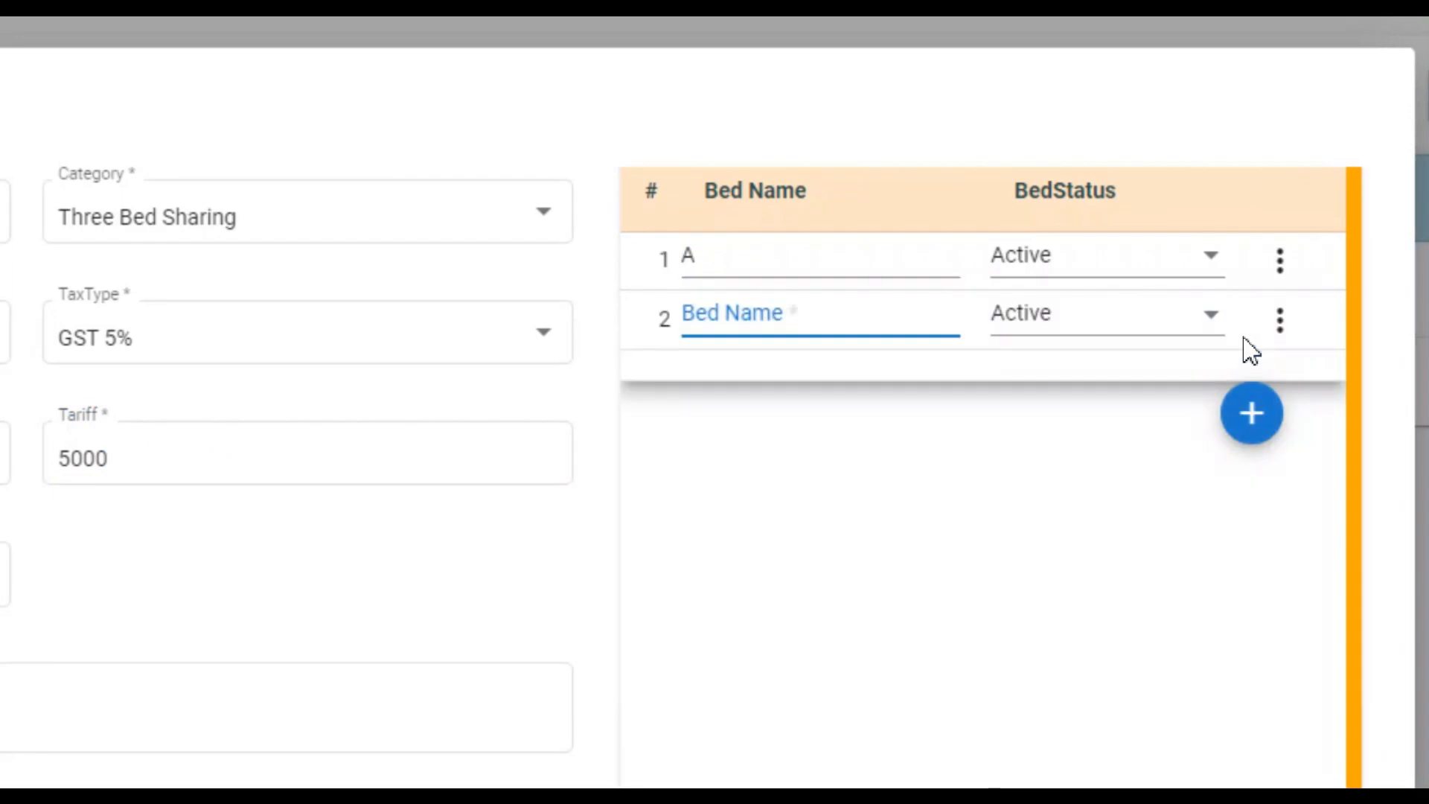
type("B")
left_click(1251, 414)
type("C")
left_click(1241, 674)
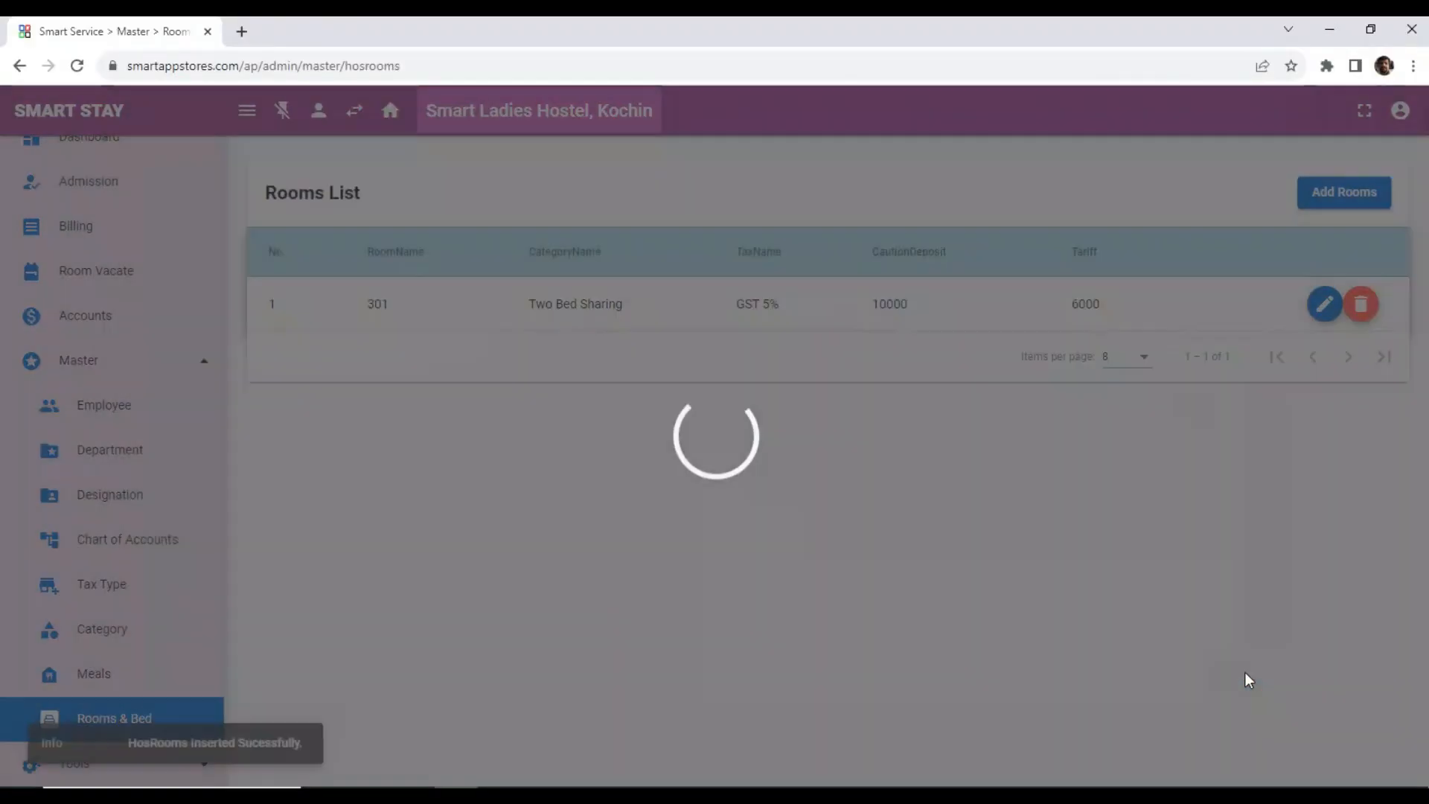
Review the bed cards on the dashboard and open the action menu of bed 301 - A.
left_click(74, 138)
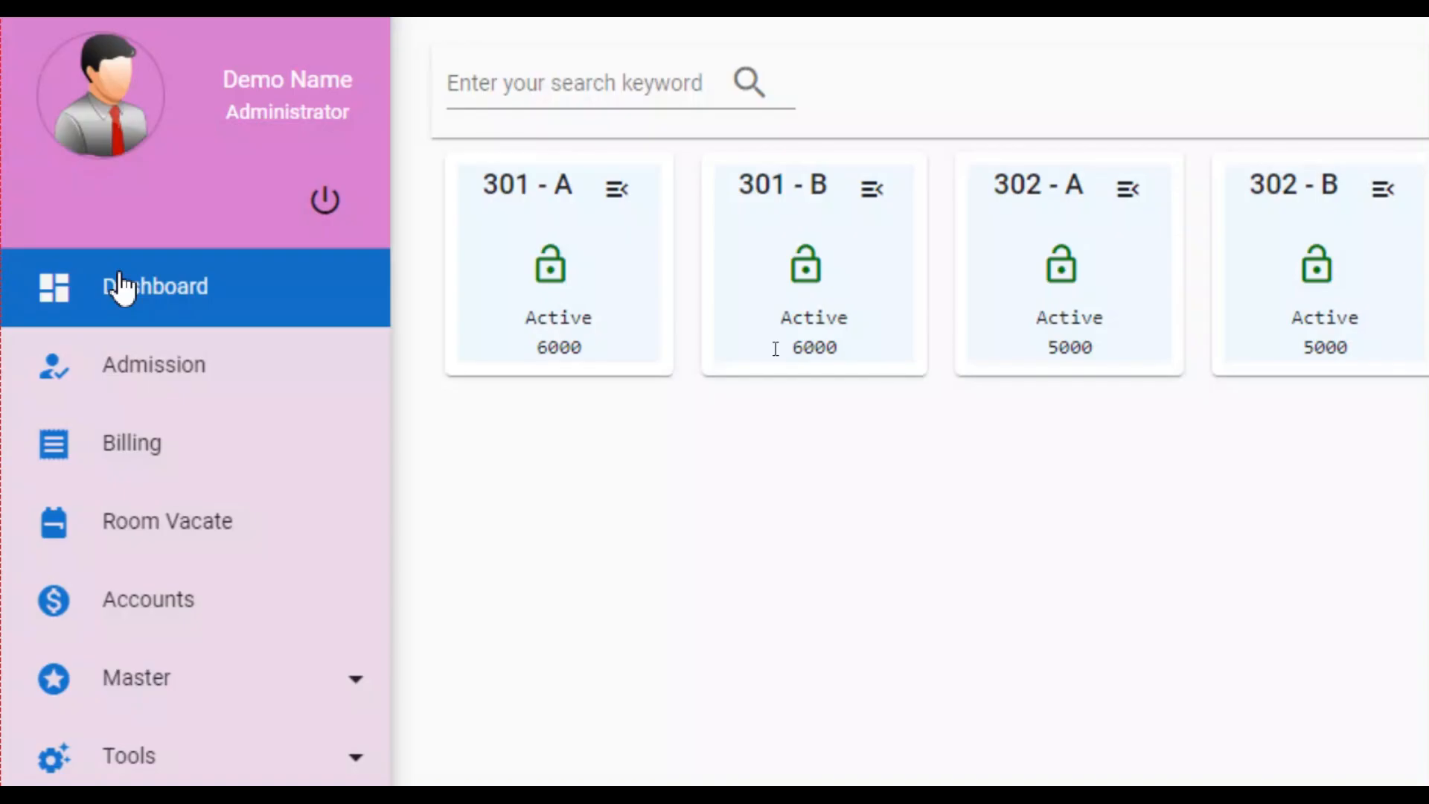
left_click(119, 274)
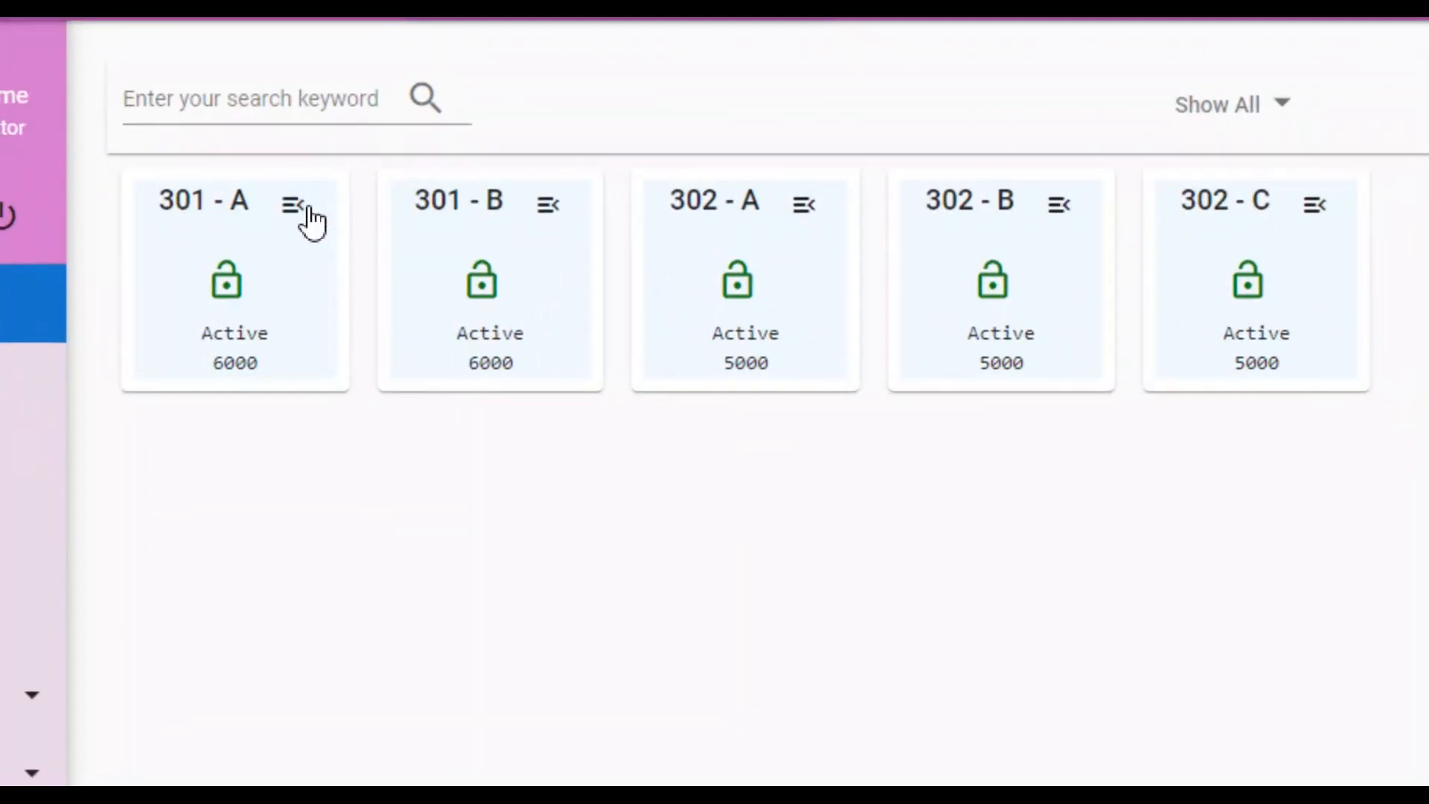
left_click(310, 220)
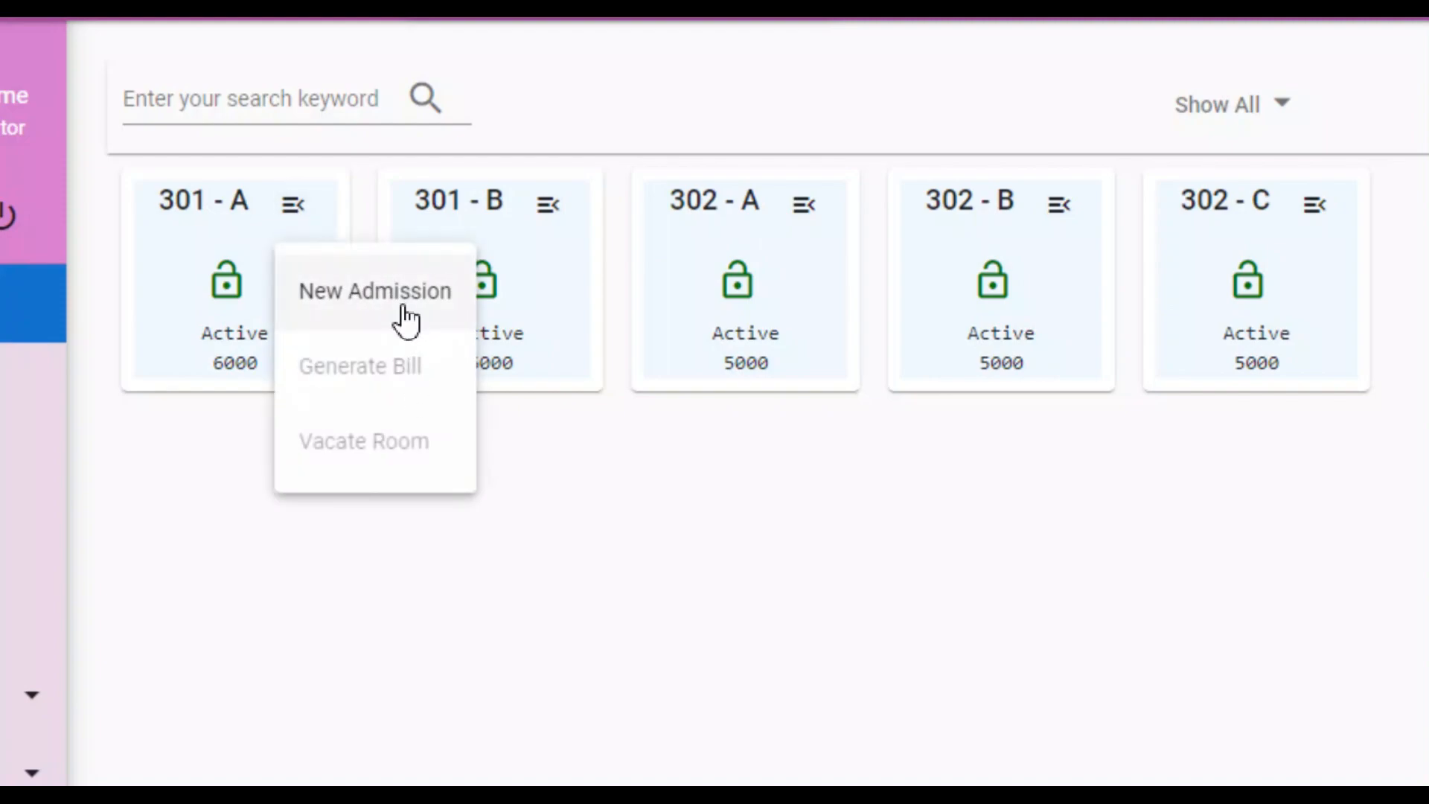
left_click(422, 444)
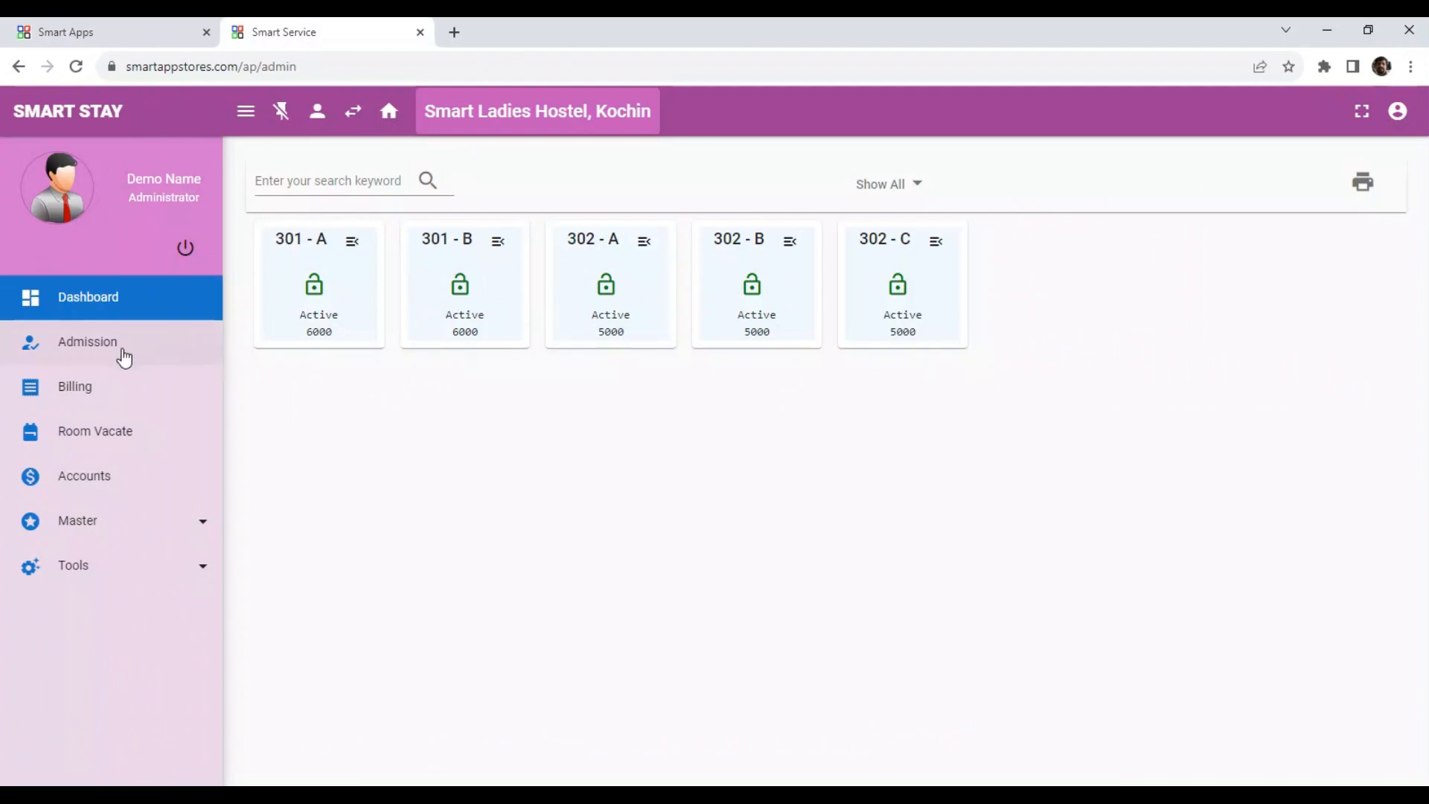
Start a new admission, enter the student's name, and upload man.jpg as the photo.
left_click(75, 340)
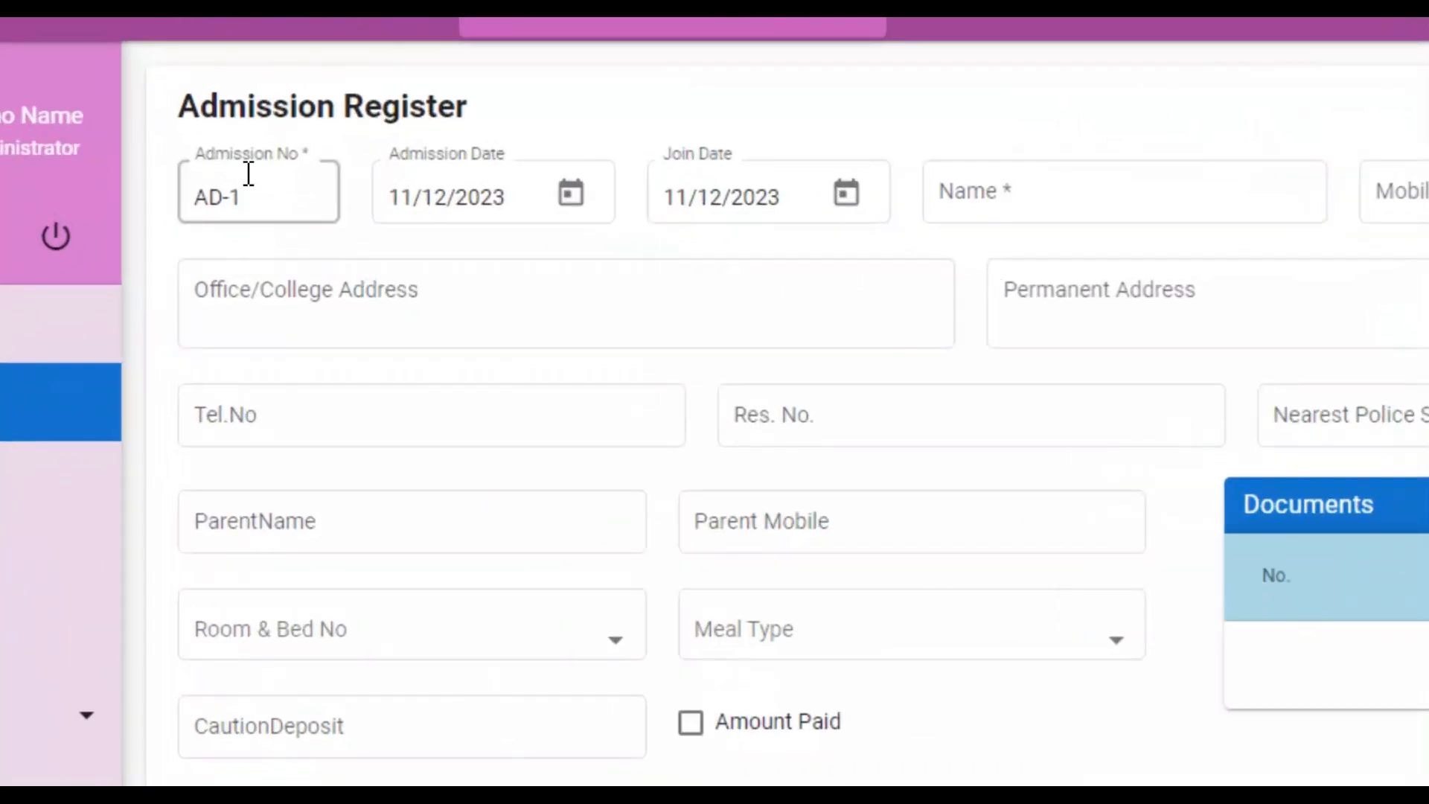
left_click(1066, 205)
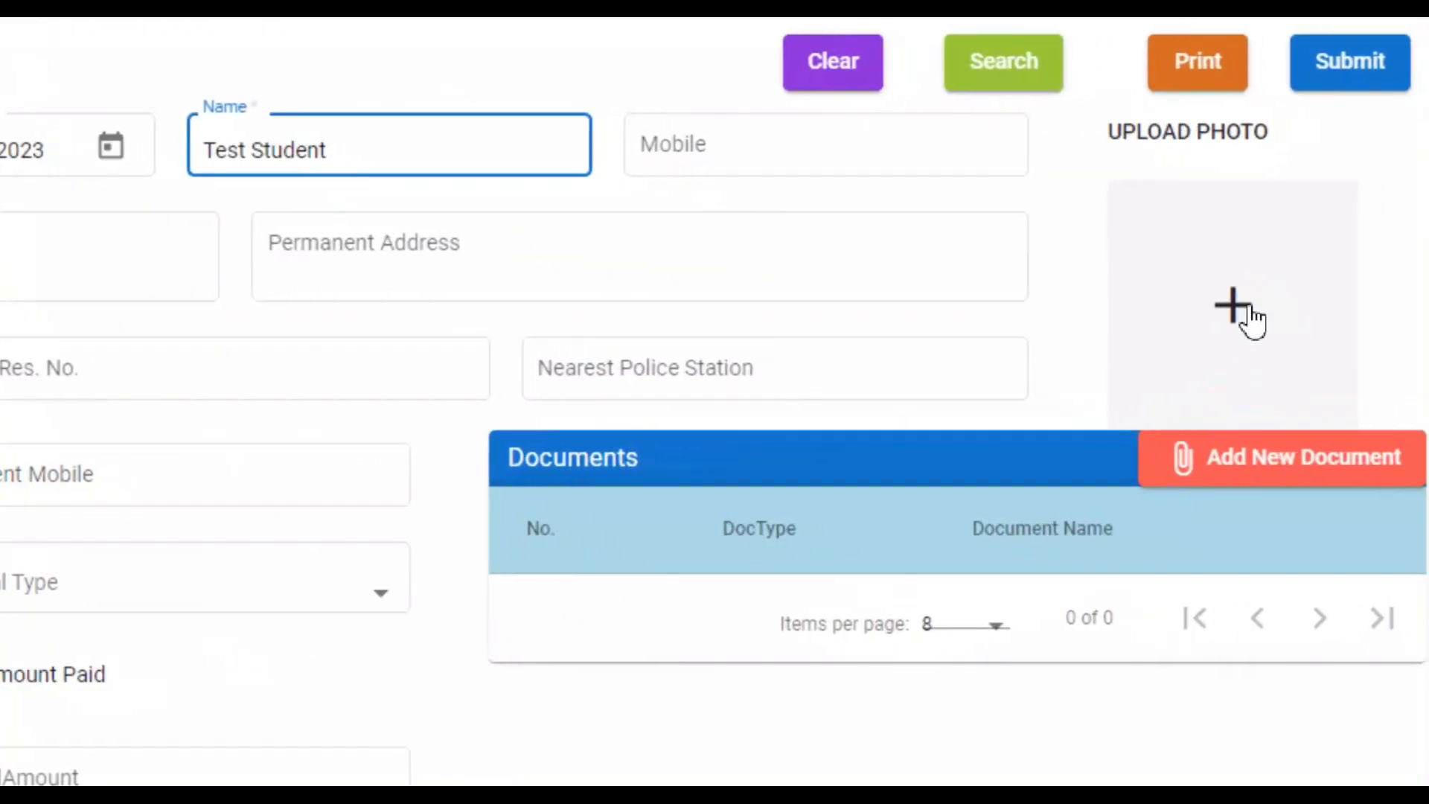
left_click(1249, 306)
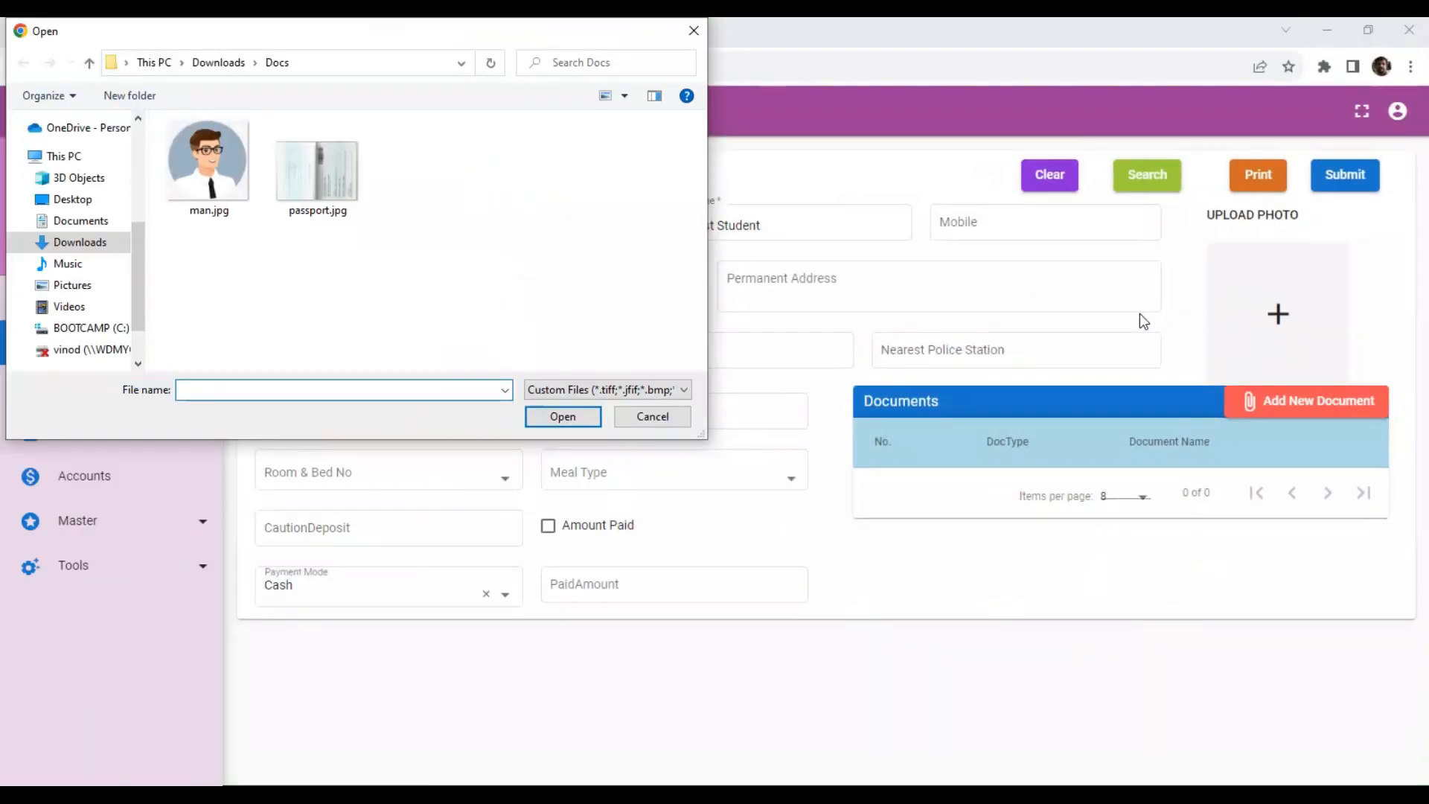
left_click(195, 172)
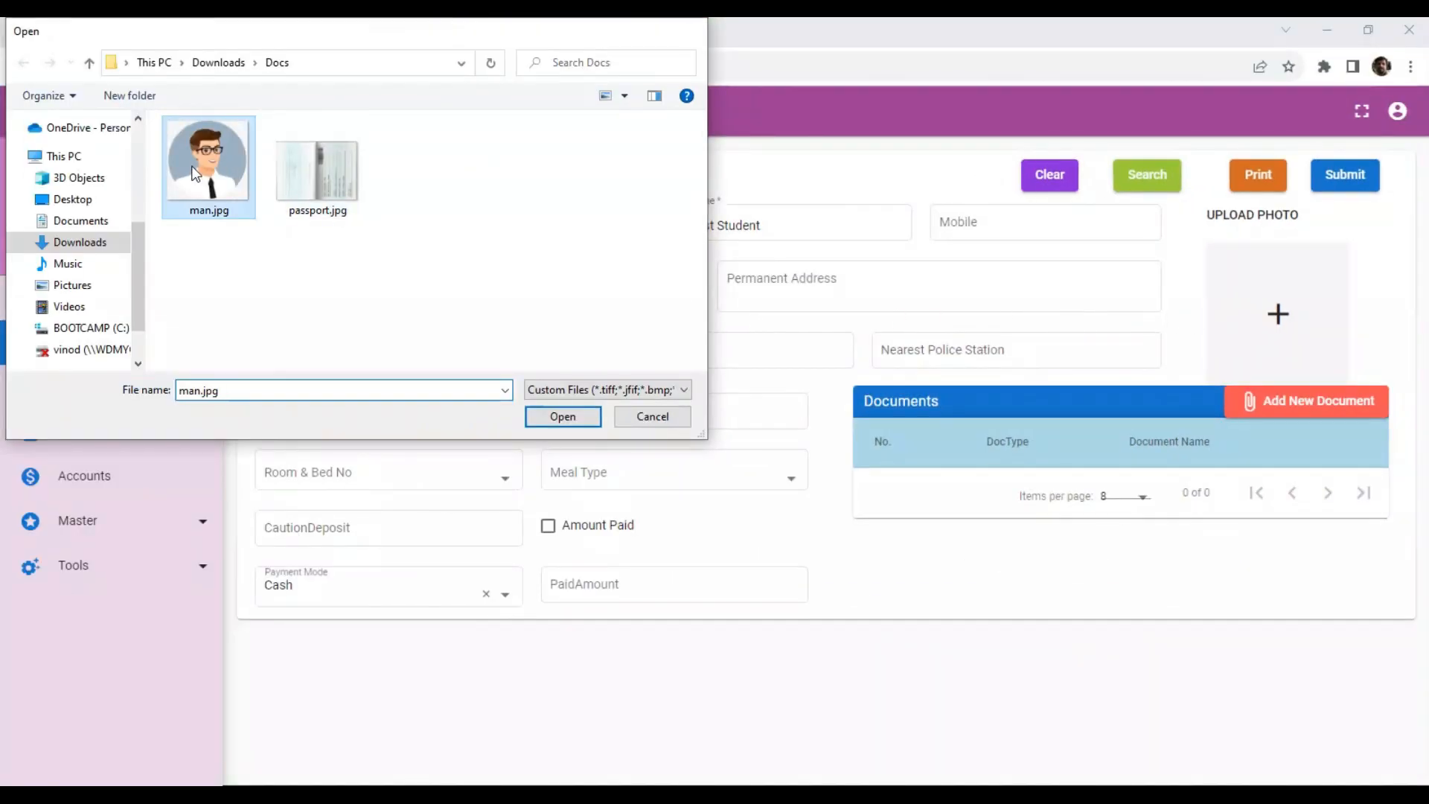
double_click(195, 173)
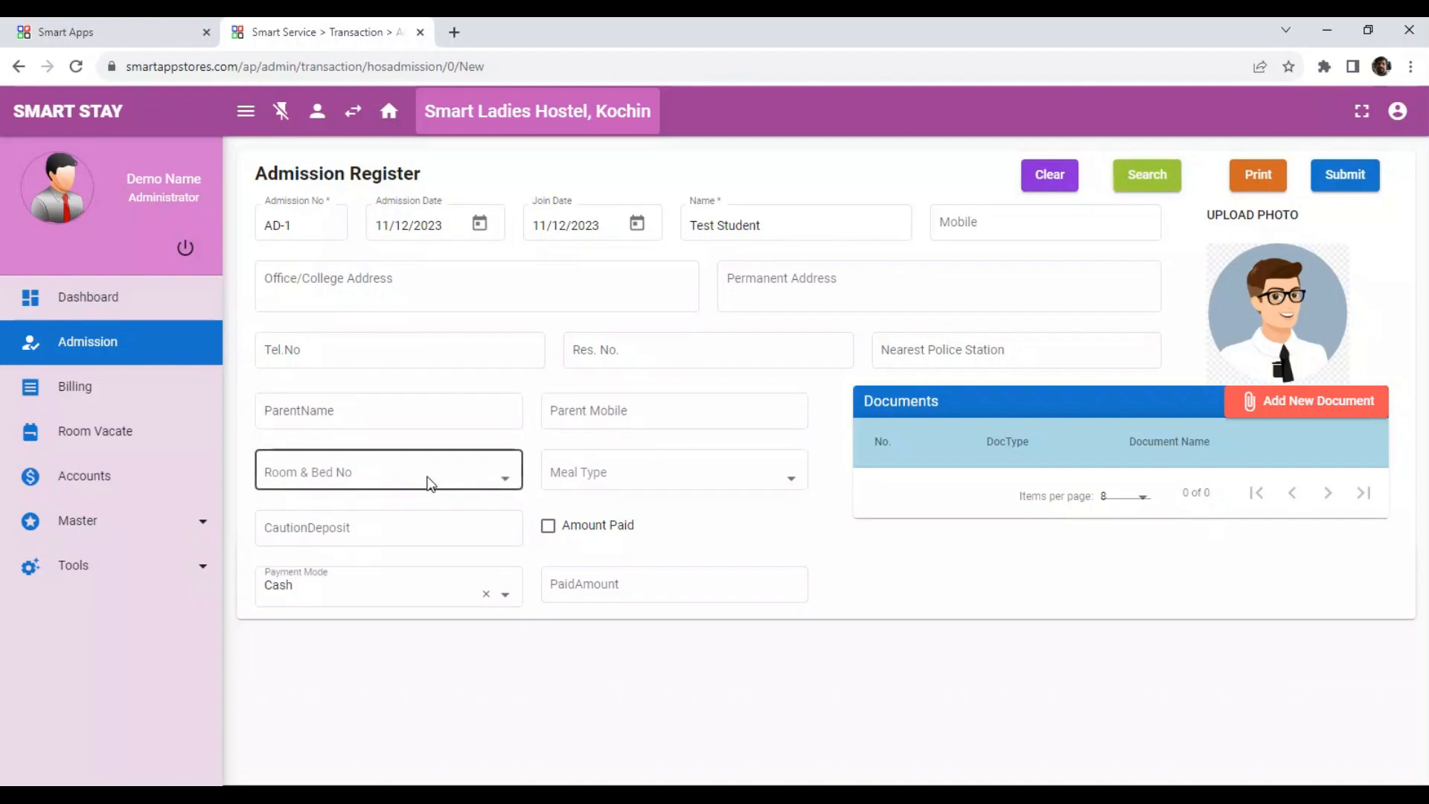
Assign bed 301 - A and meal type All Meals to the admission.
left_click(403, 472)
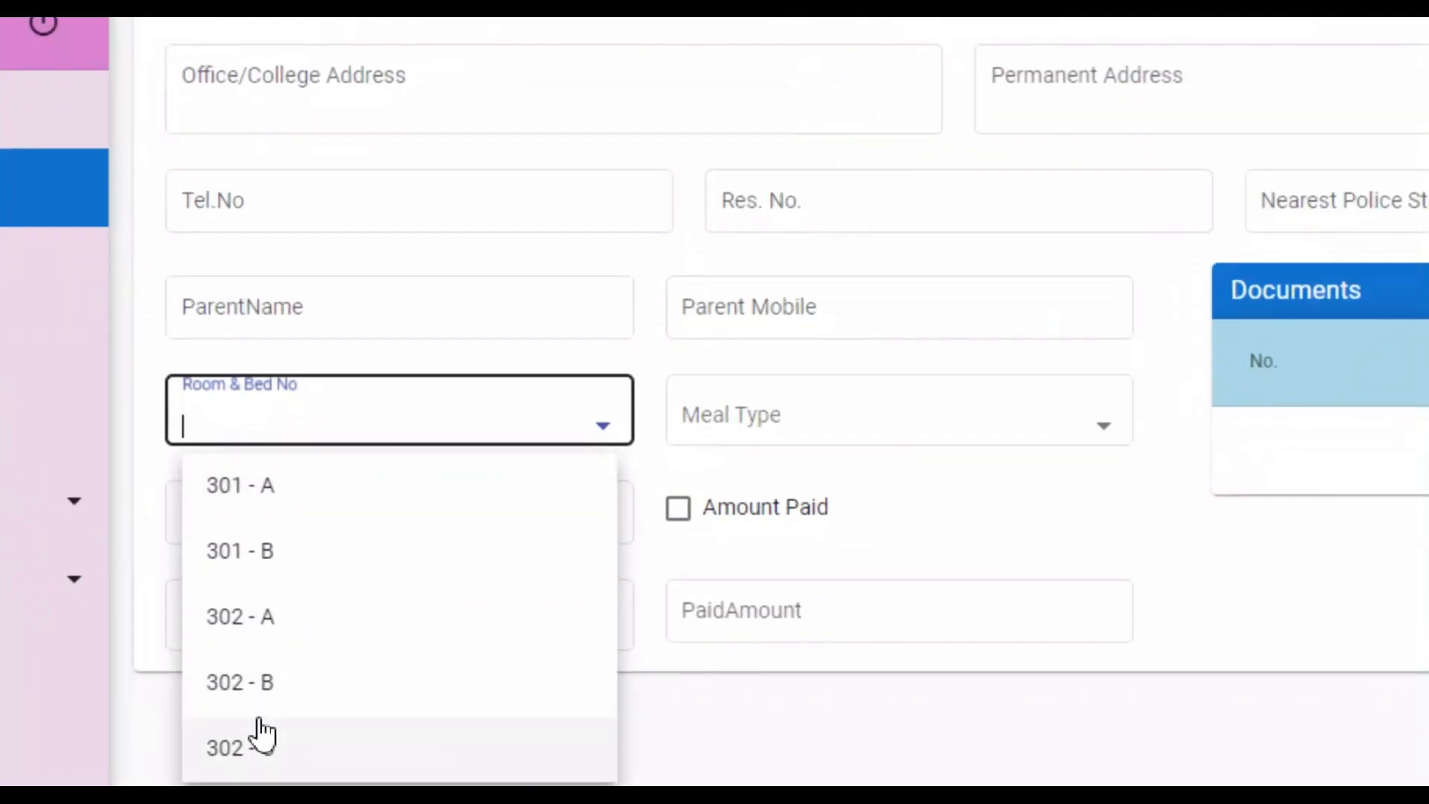
left_click(245, 491)
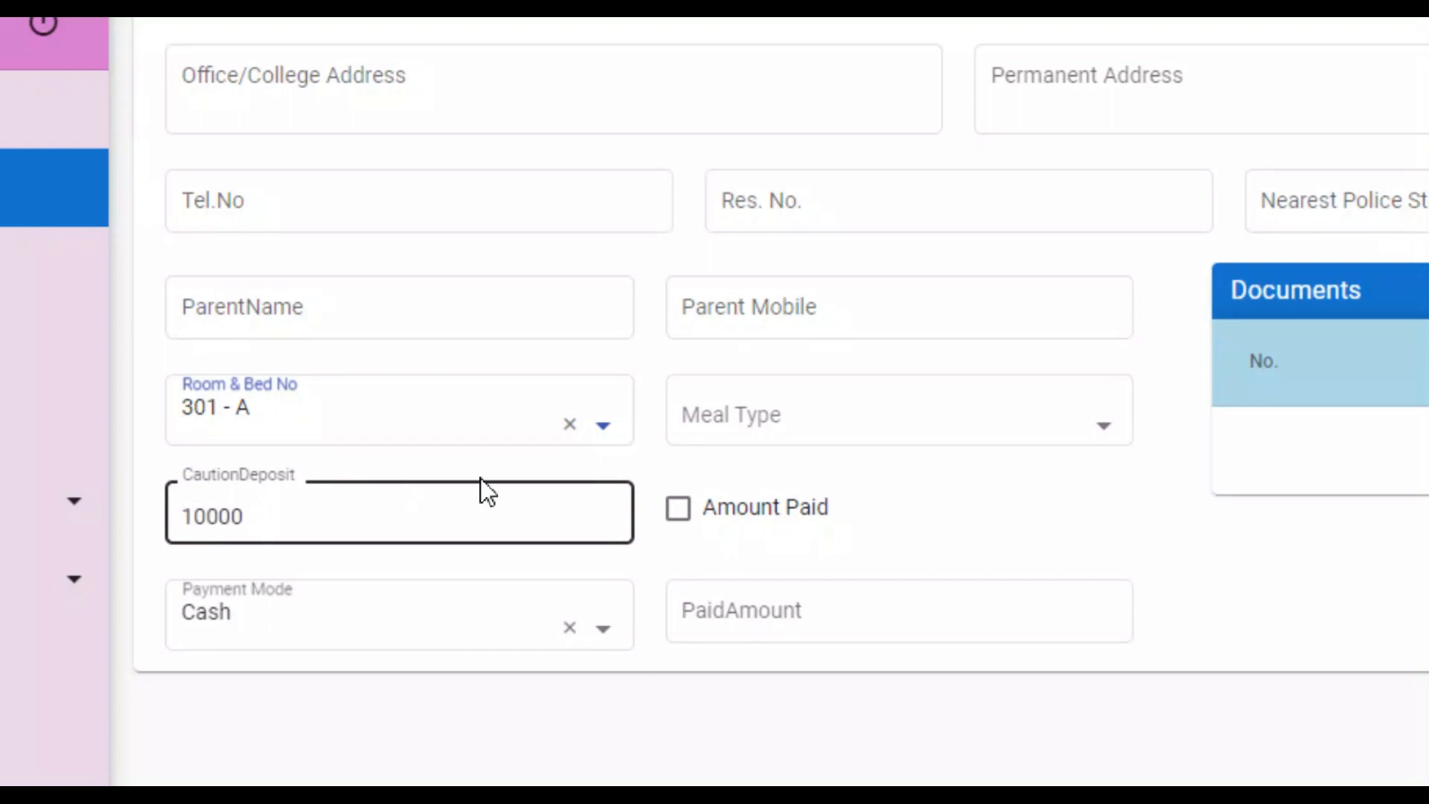
left_click(984, 438)
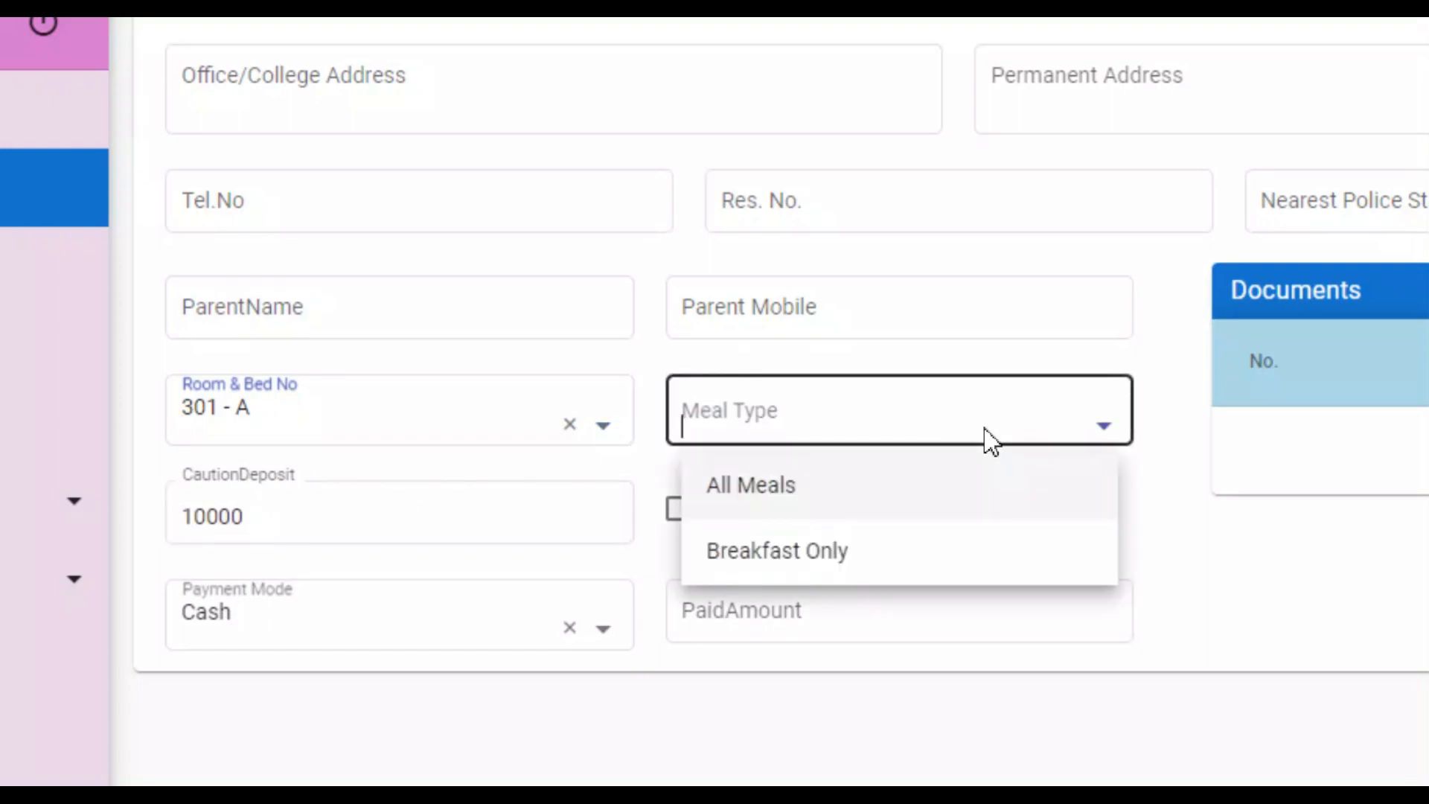
left_click(736, 498)
Mark the caution deposit as paid with payment mode Cash.
left_click(248, 531)
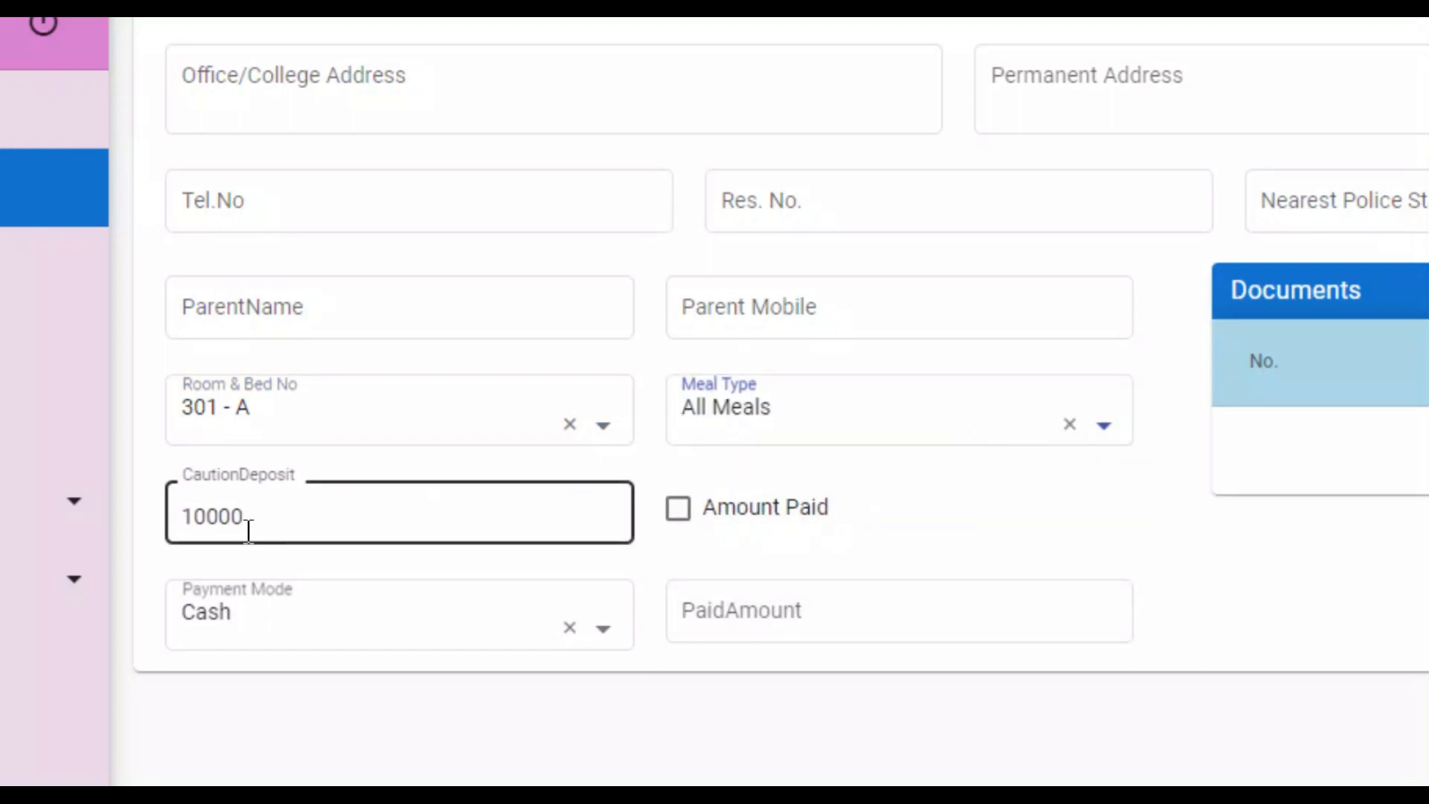
left_click(676, 514)
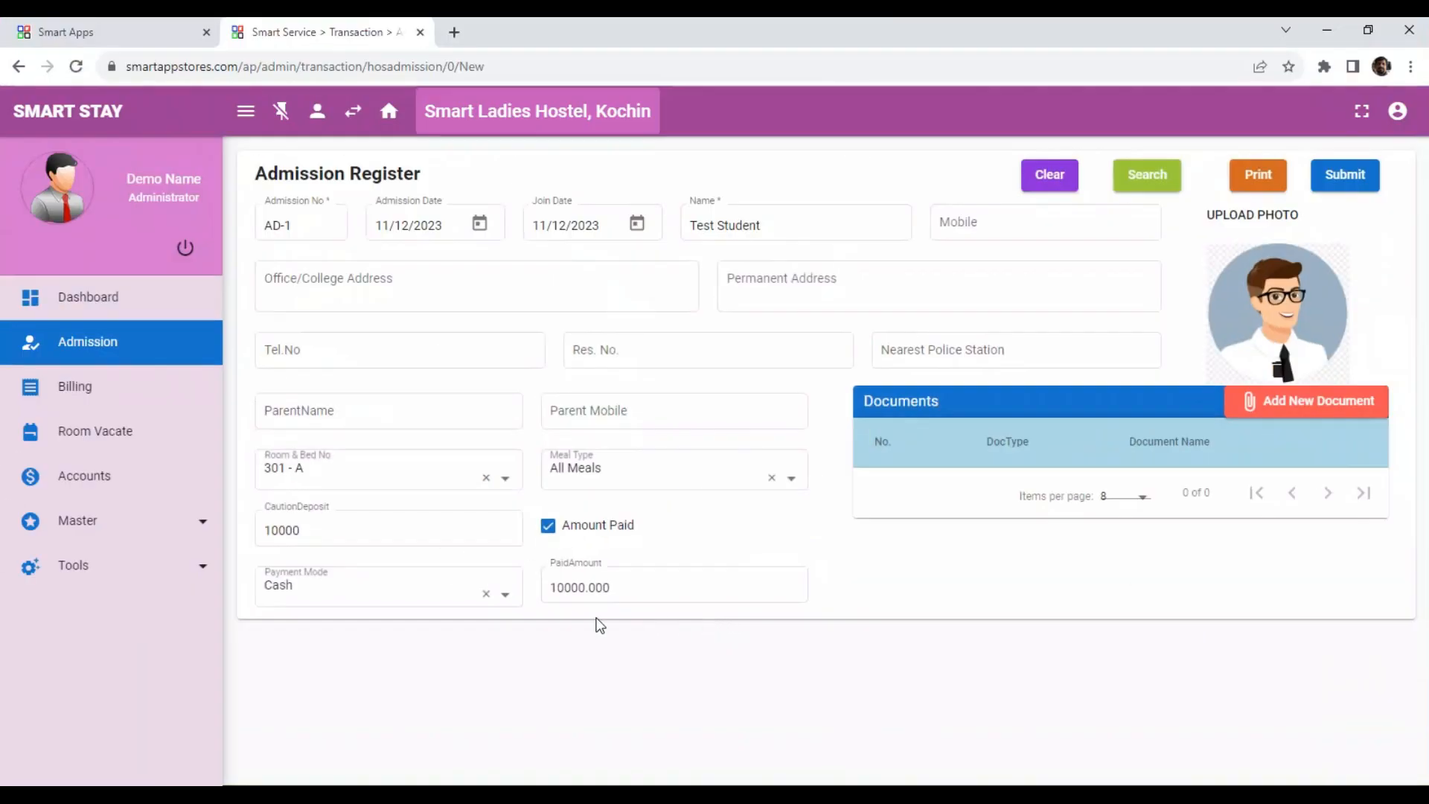
left_click(509, 638)
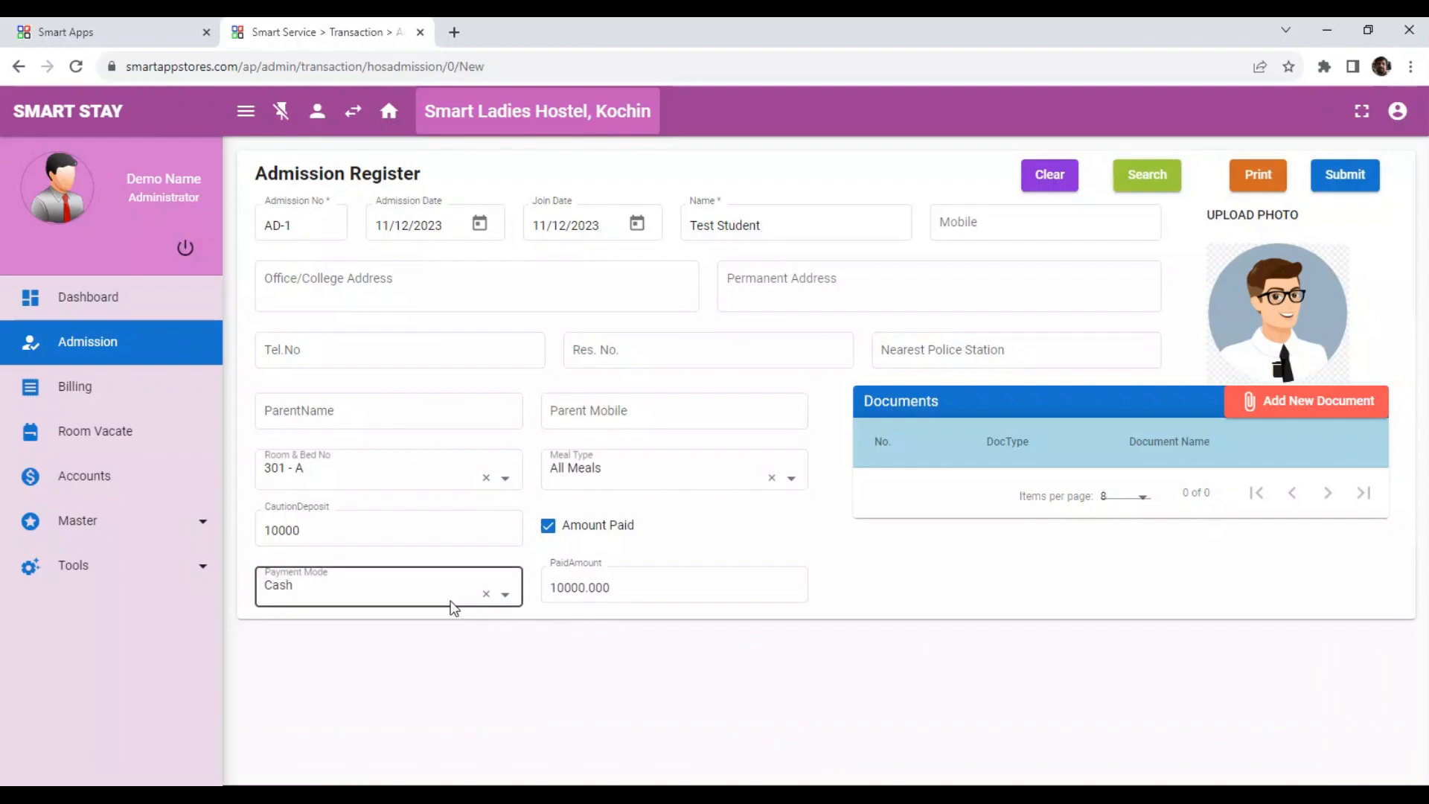
left_click(640, 640)
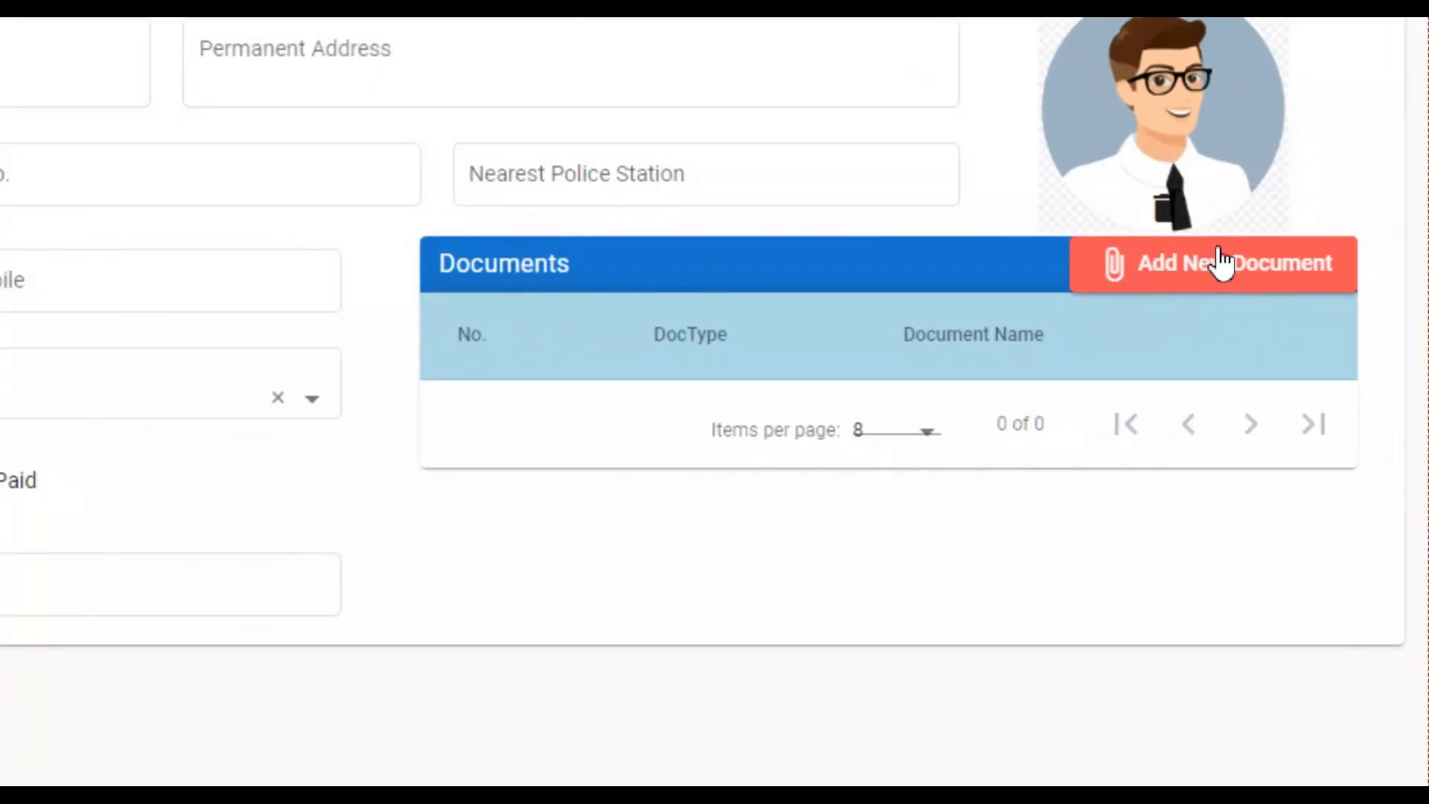
Add a Passport document to the admission by uploading passport.jpg and save it.
left_click(1263, 270)
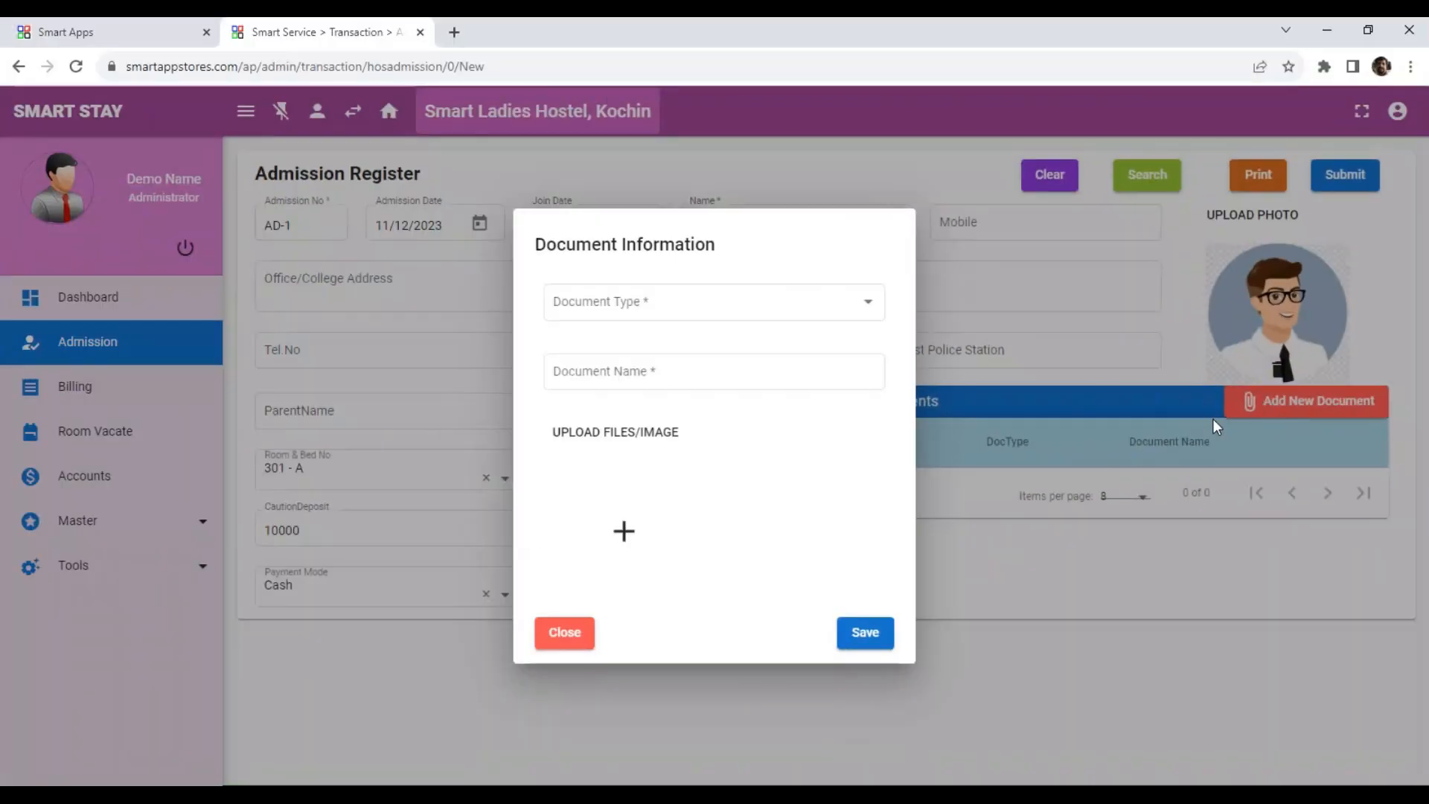
left_click(170, 105)
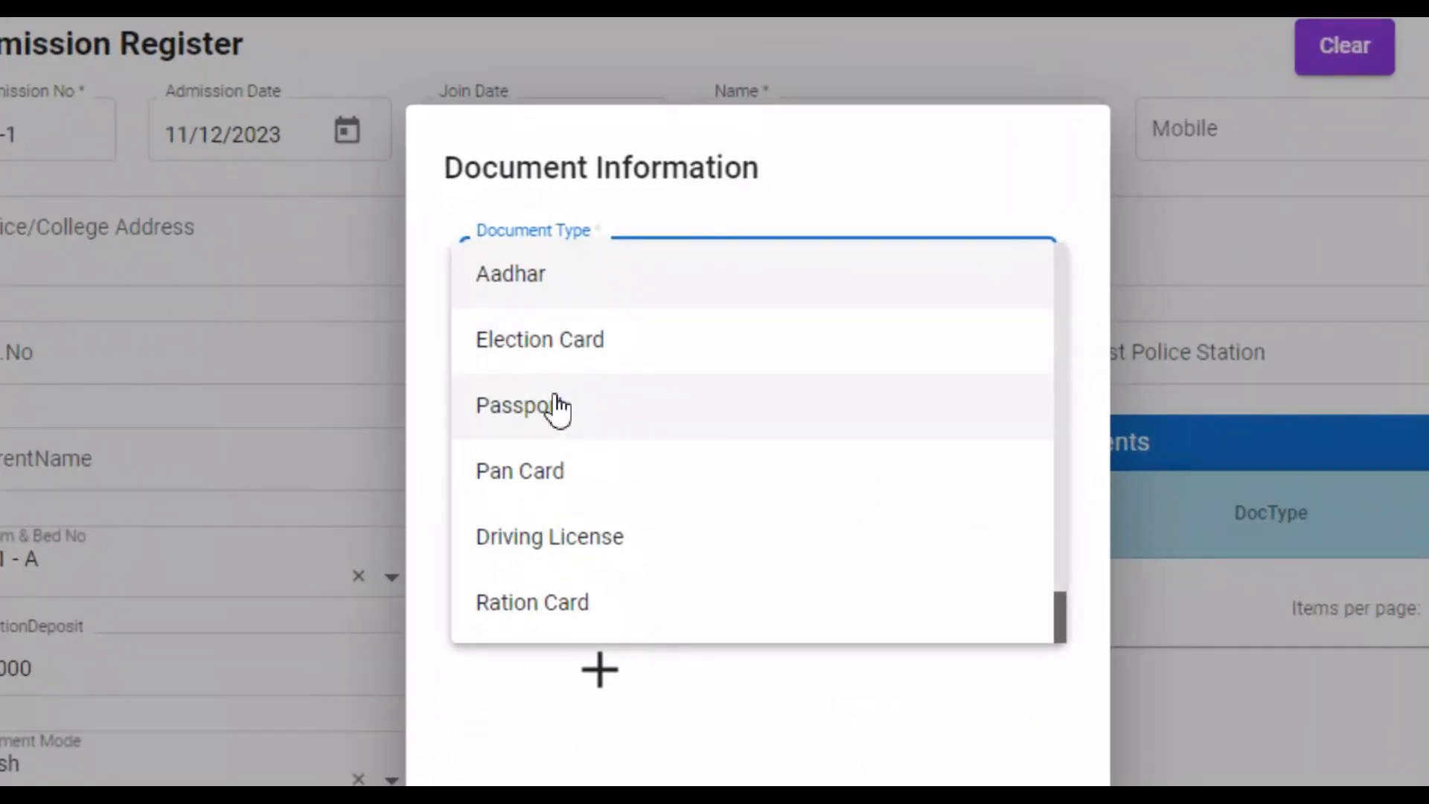
left_click(580, 407)
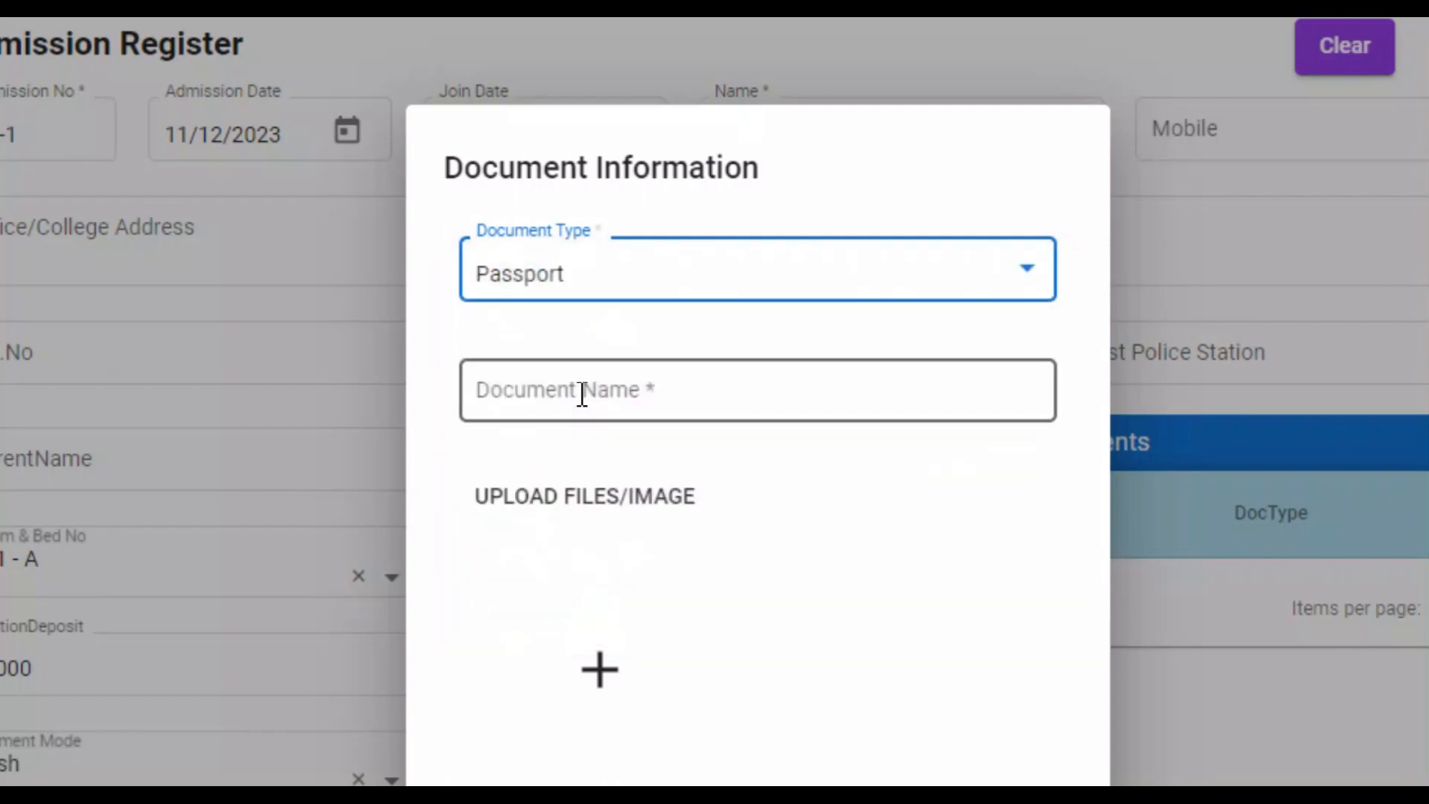
left_click(604, 682)
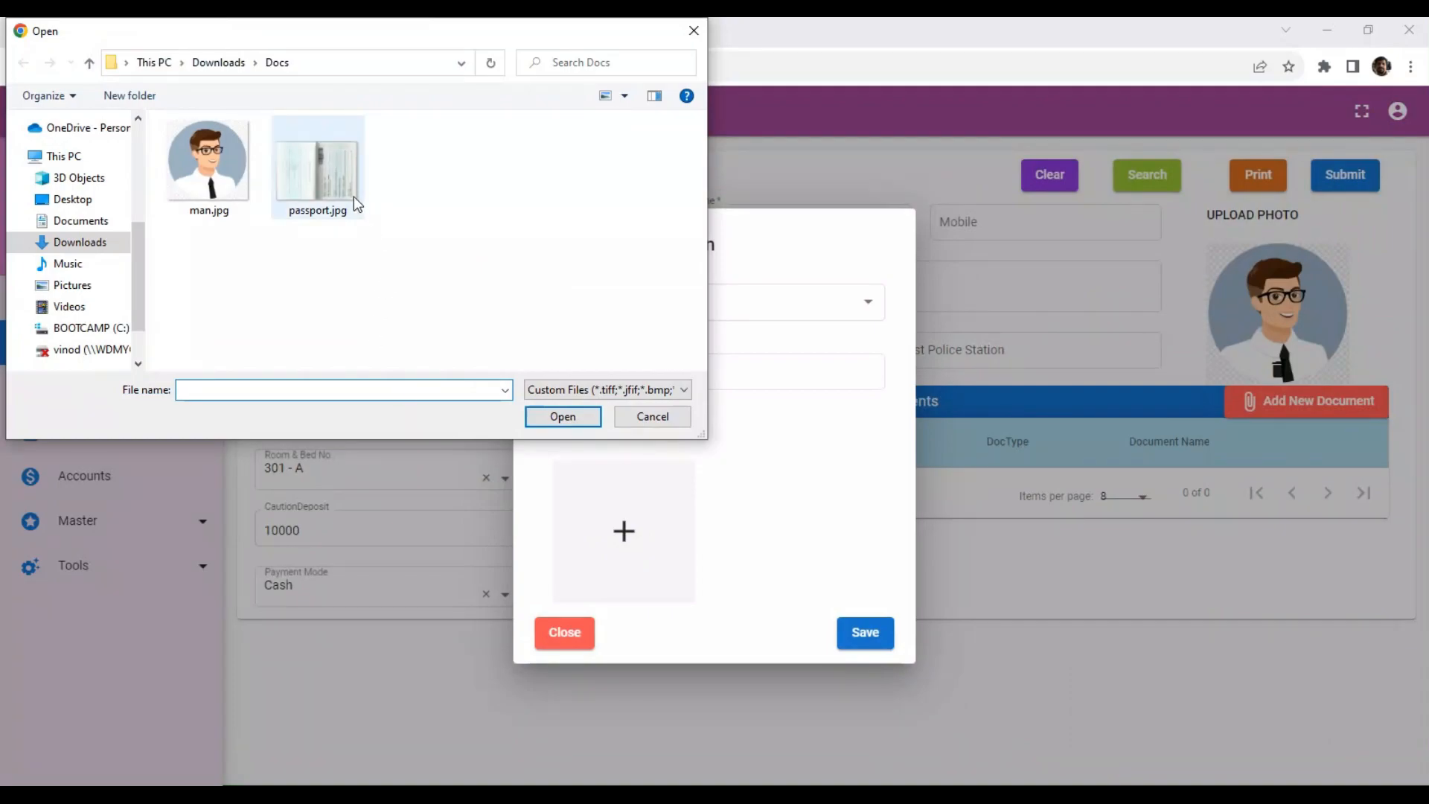
double_click(355, 196)
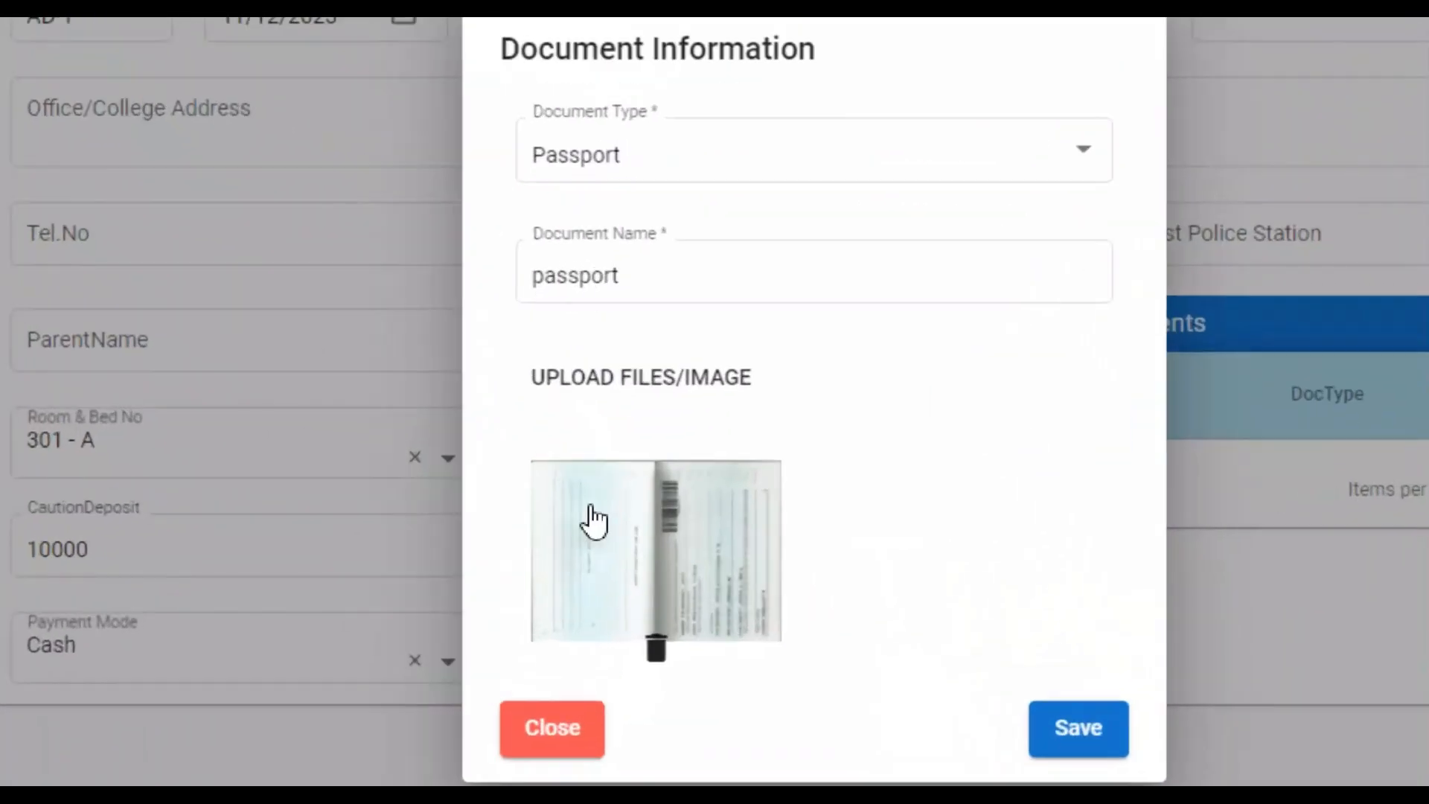
left_click(1076, 656)
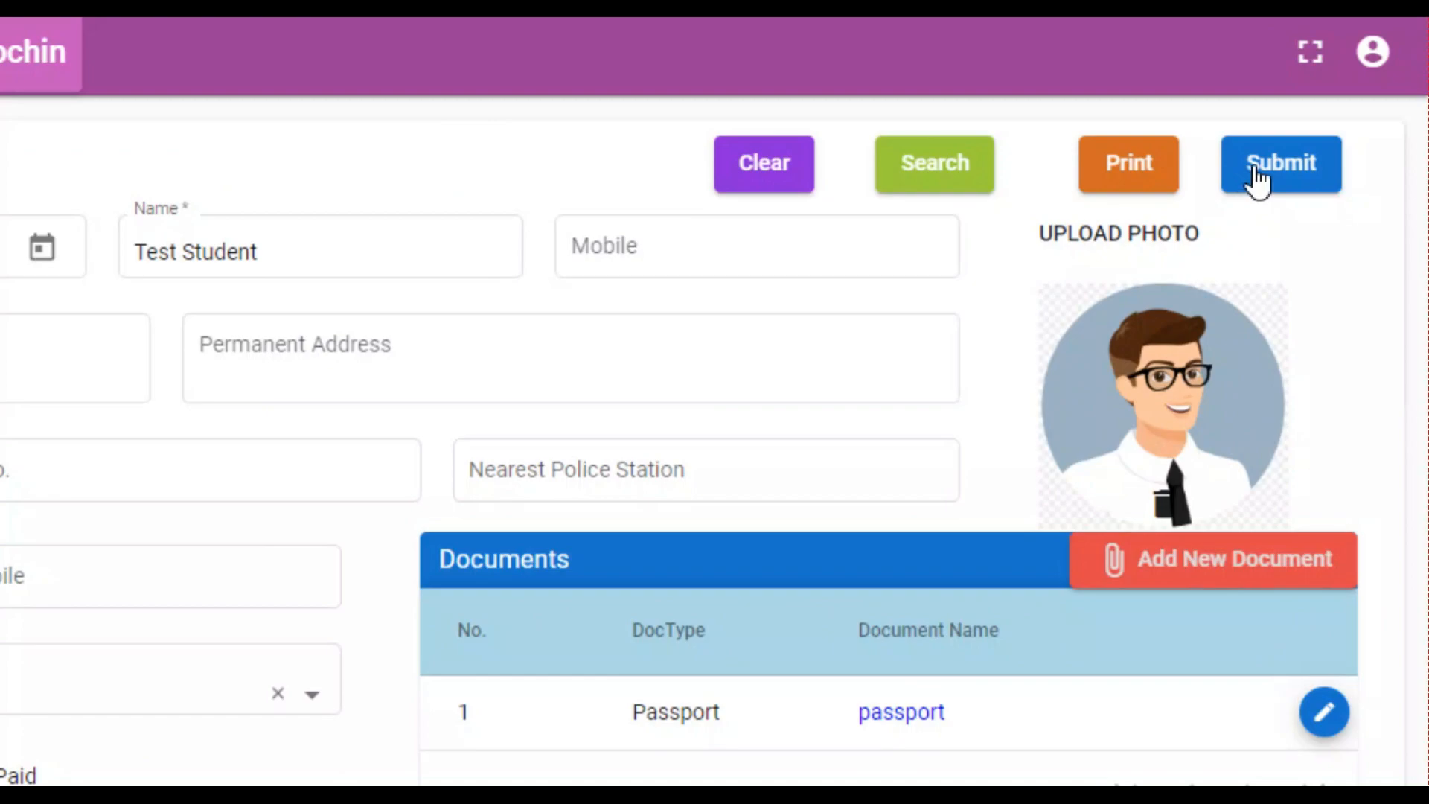
Save the admission, print its admission receipt, and close the receipt tab.
left_click(1254, 171)
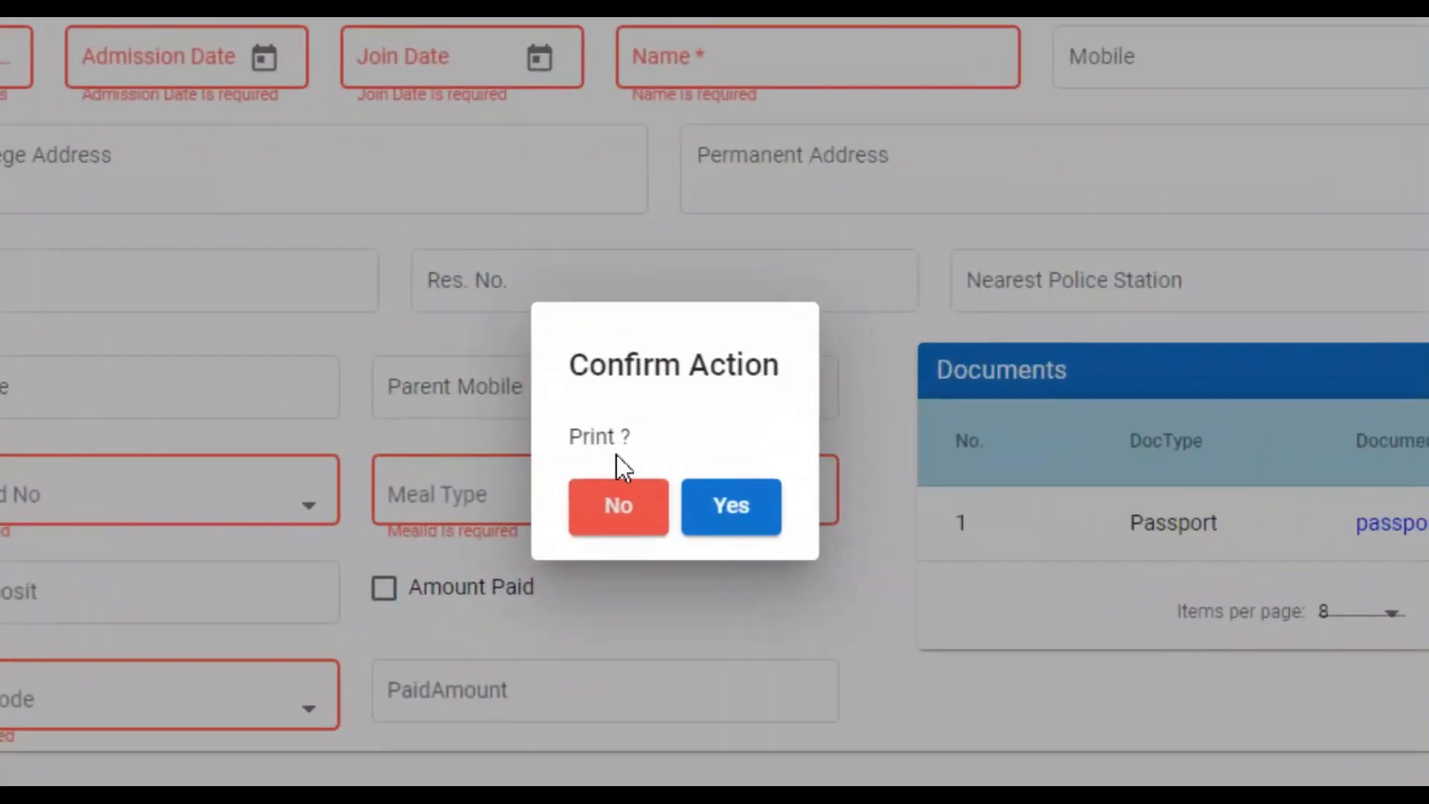
left_click(673, 479)
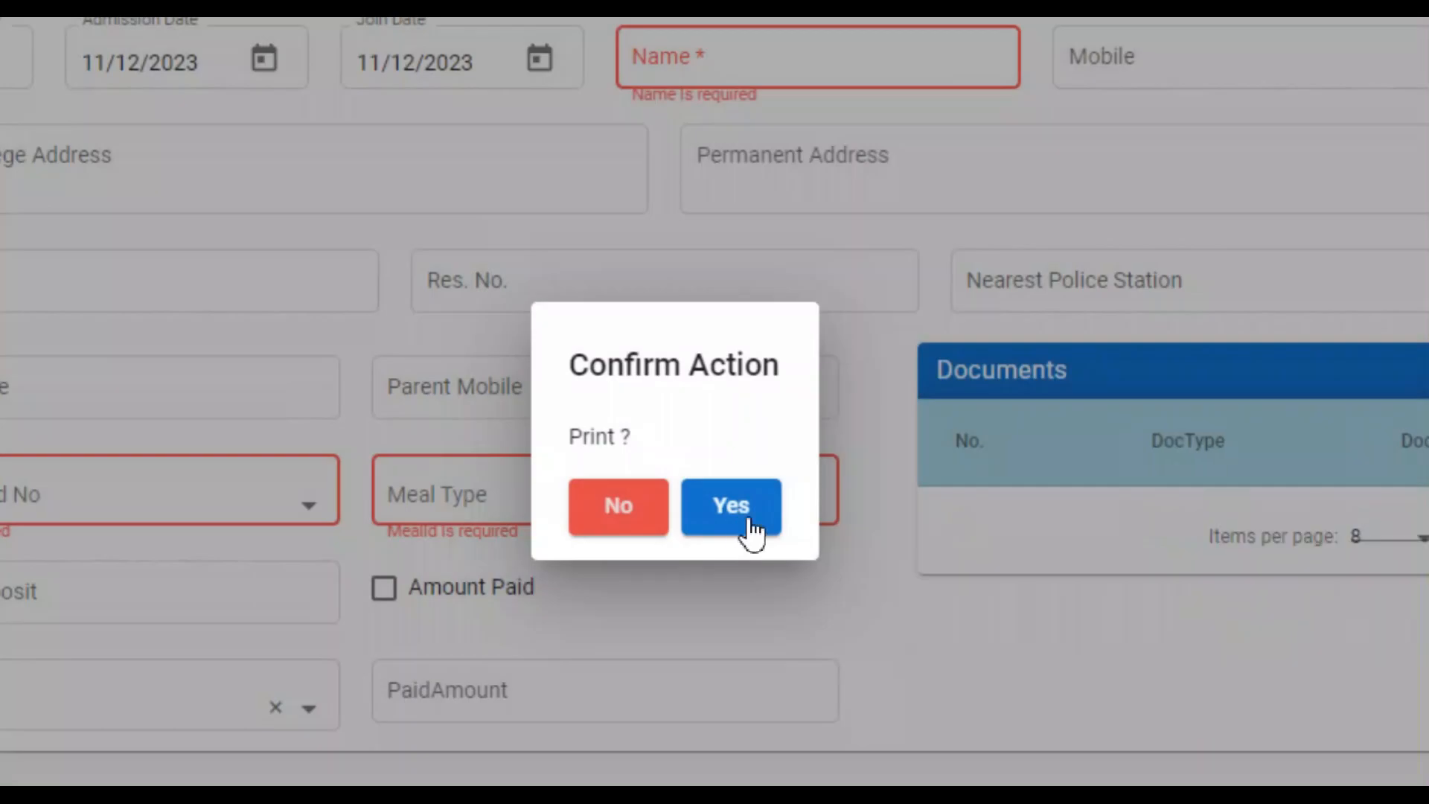
left_click(731, 506)
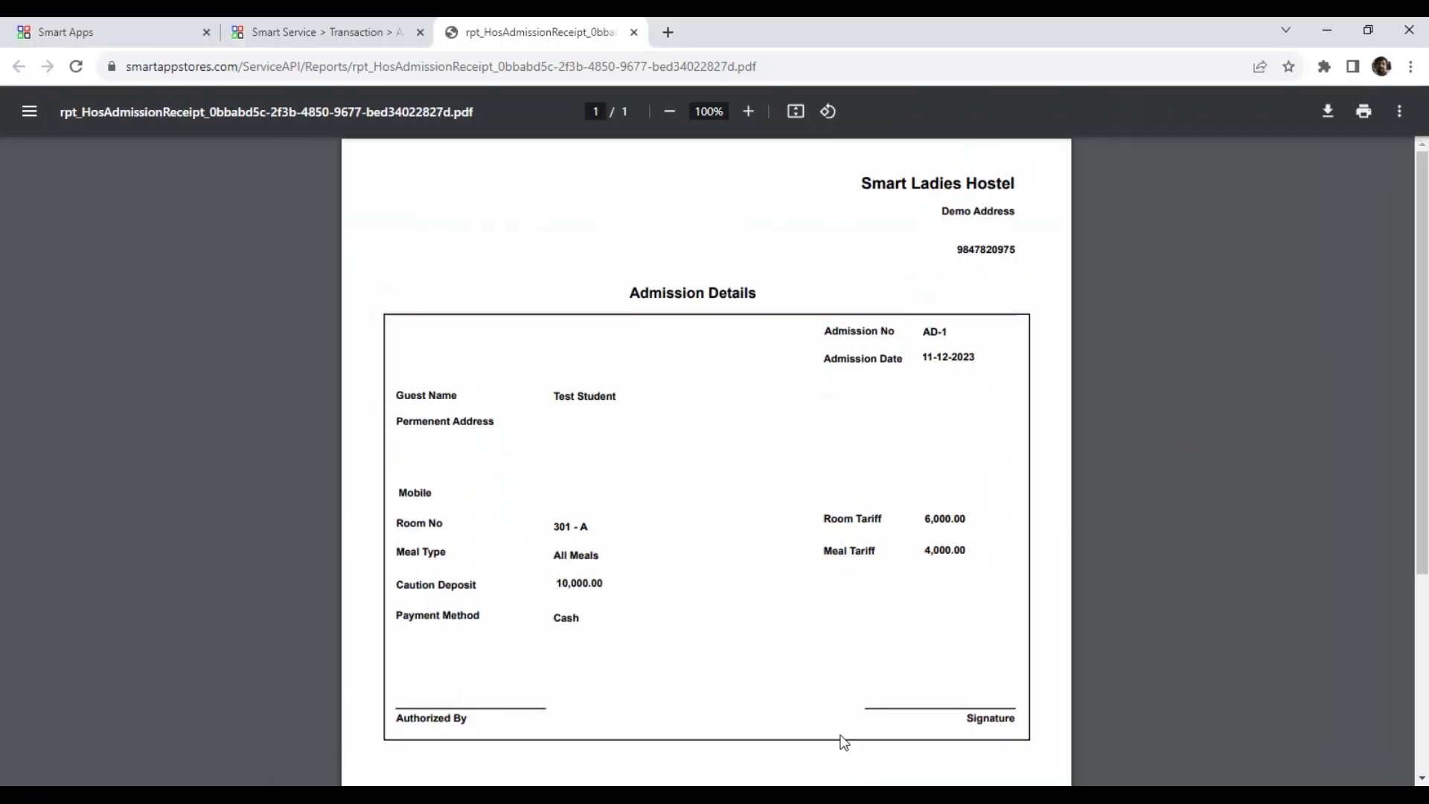
left_click(634, 33)
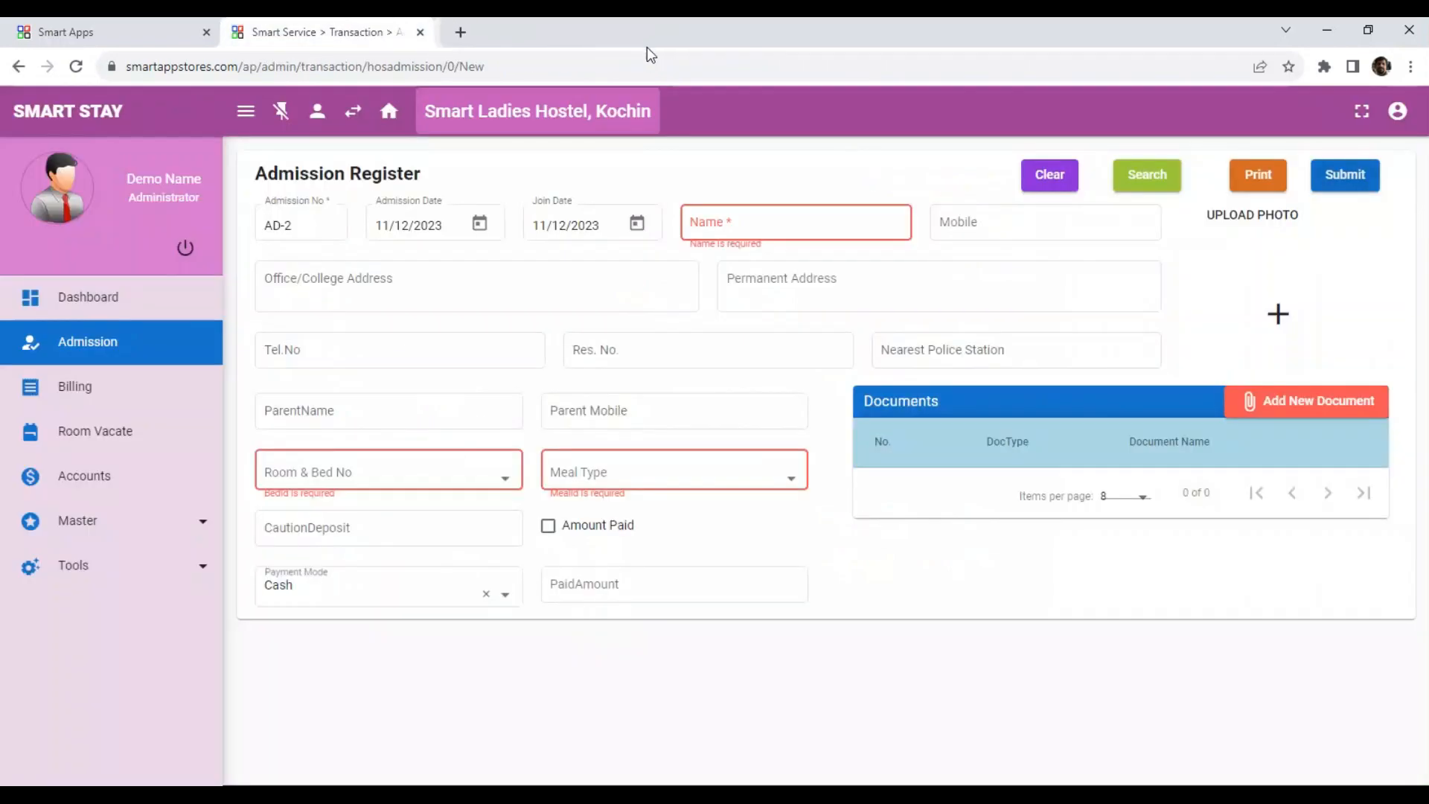
Review bed 301 - A on the dashboard and open its action menu.
left_click(151, 298)
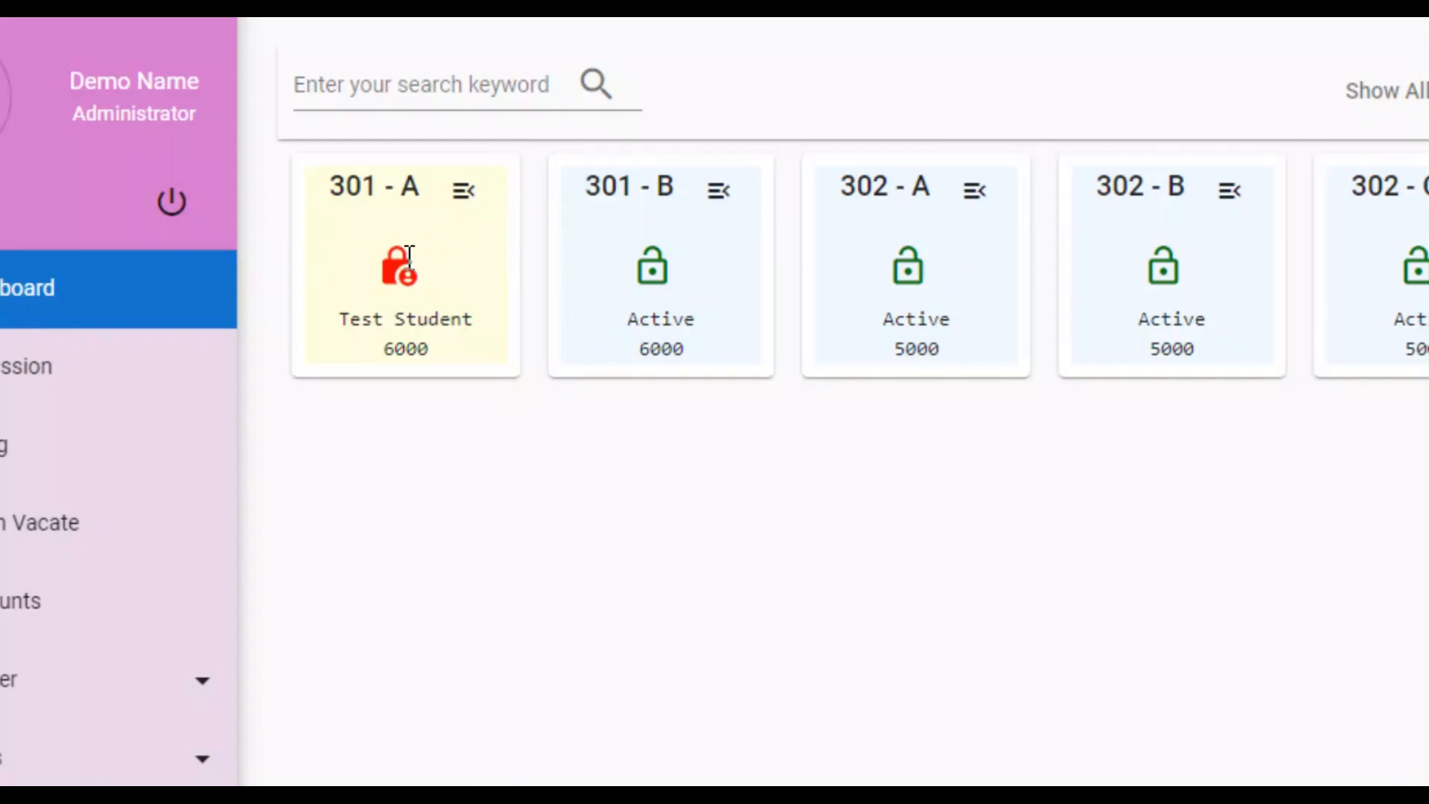
left_click_drag(338, 332, 486, 339)
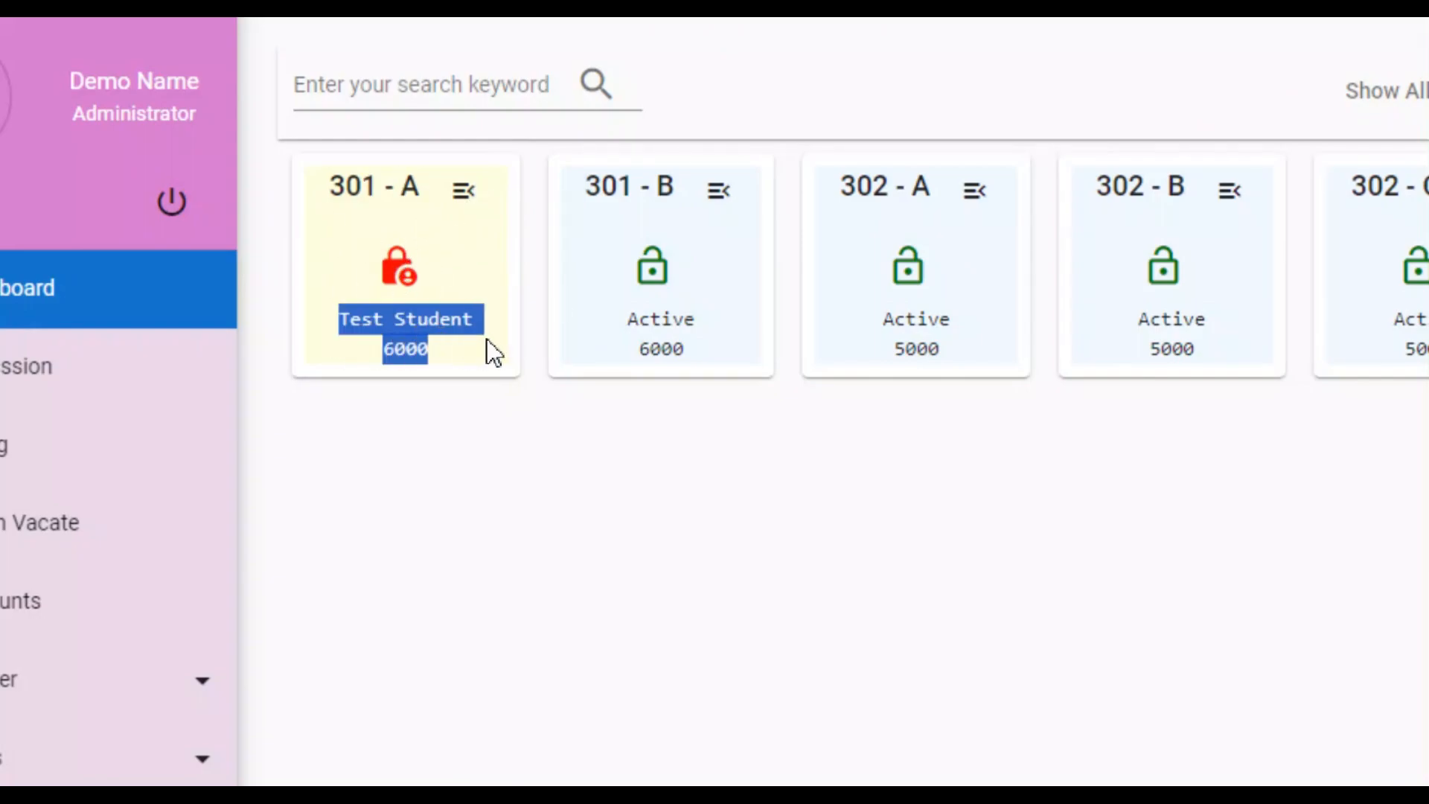
left_click(471, 179)
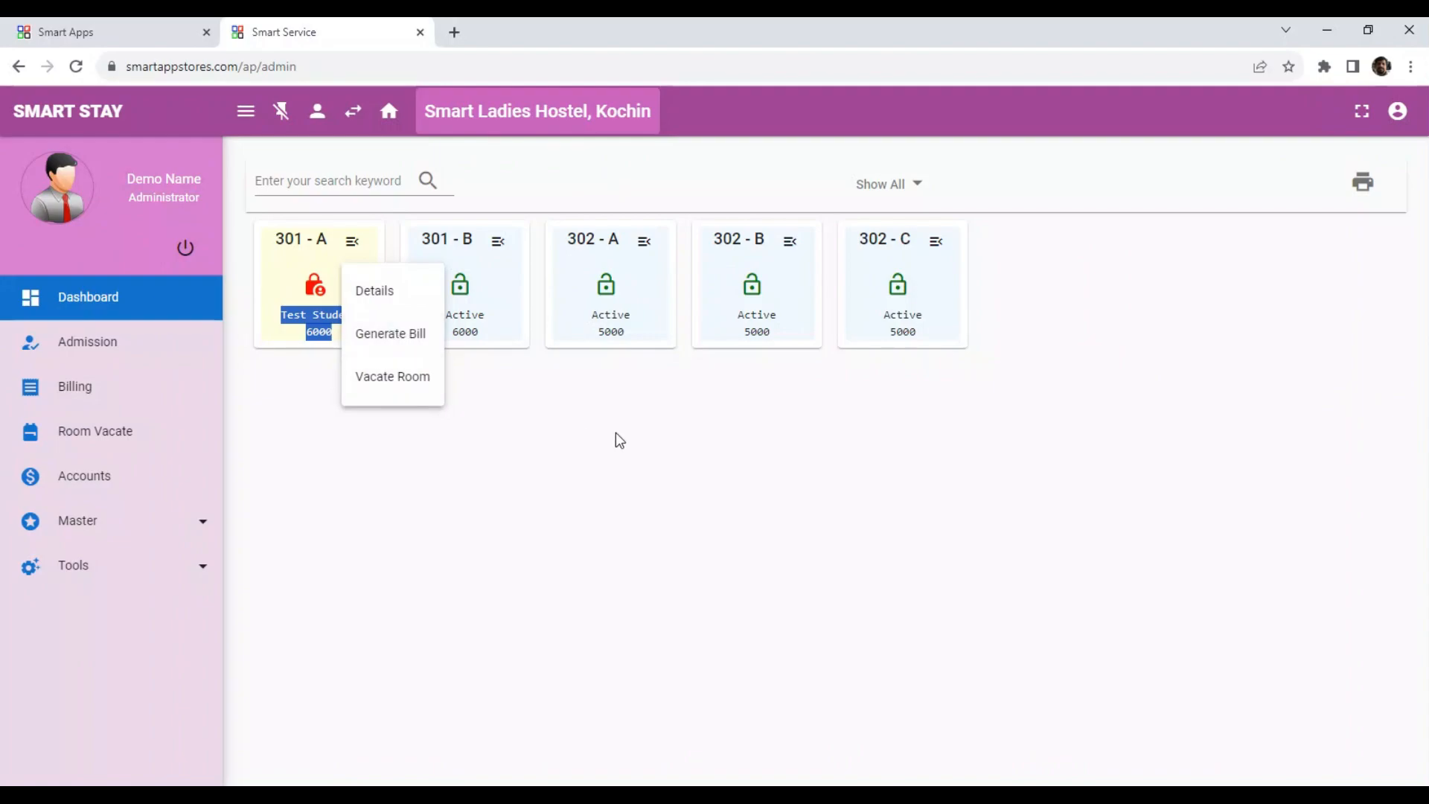
left_click(616, 439)
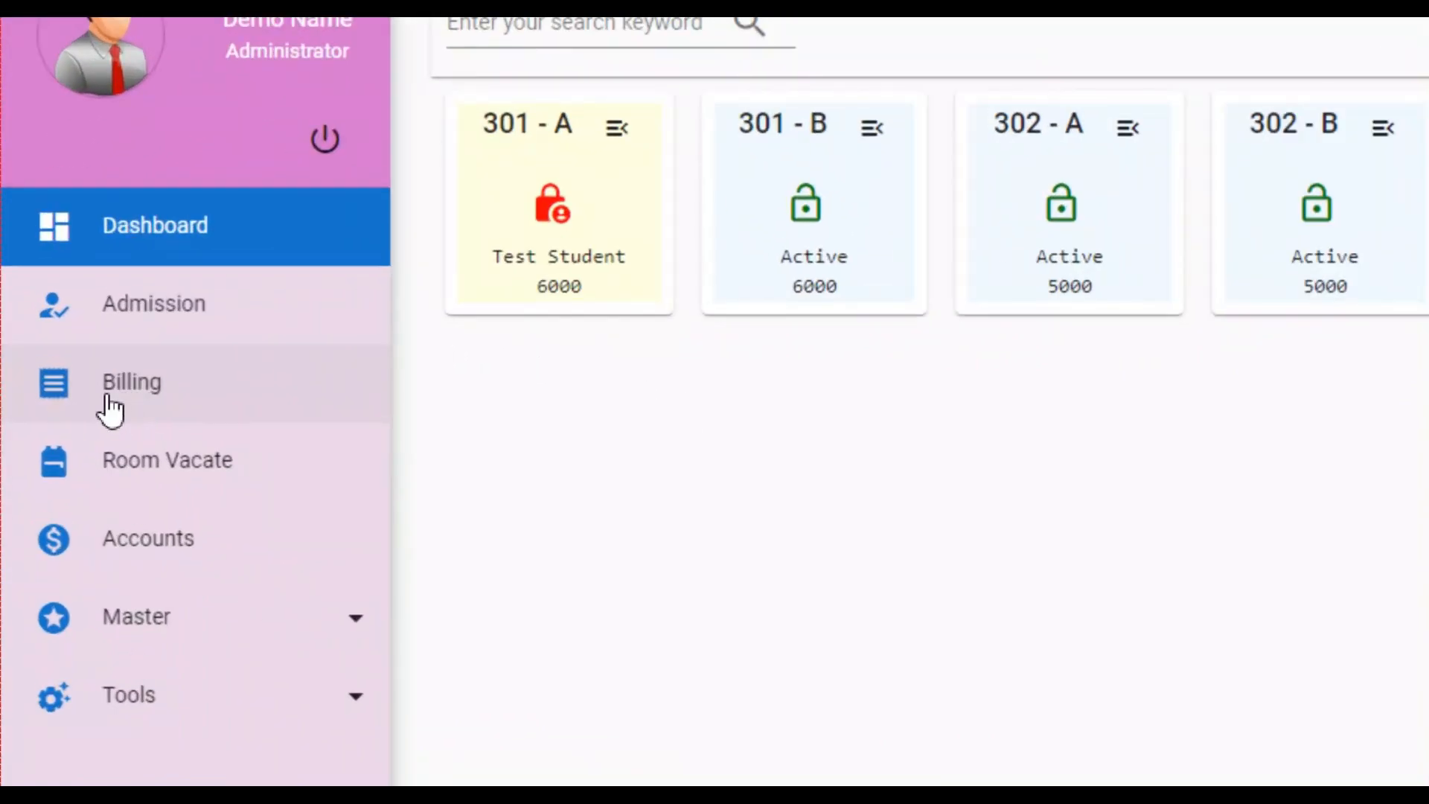
Start a new bill for Test Student (AD-1) with fee type Monthly for November 2023, paid in Cash.
left_click(110, 408)
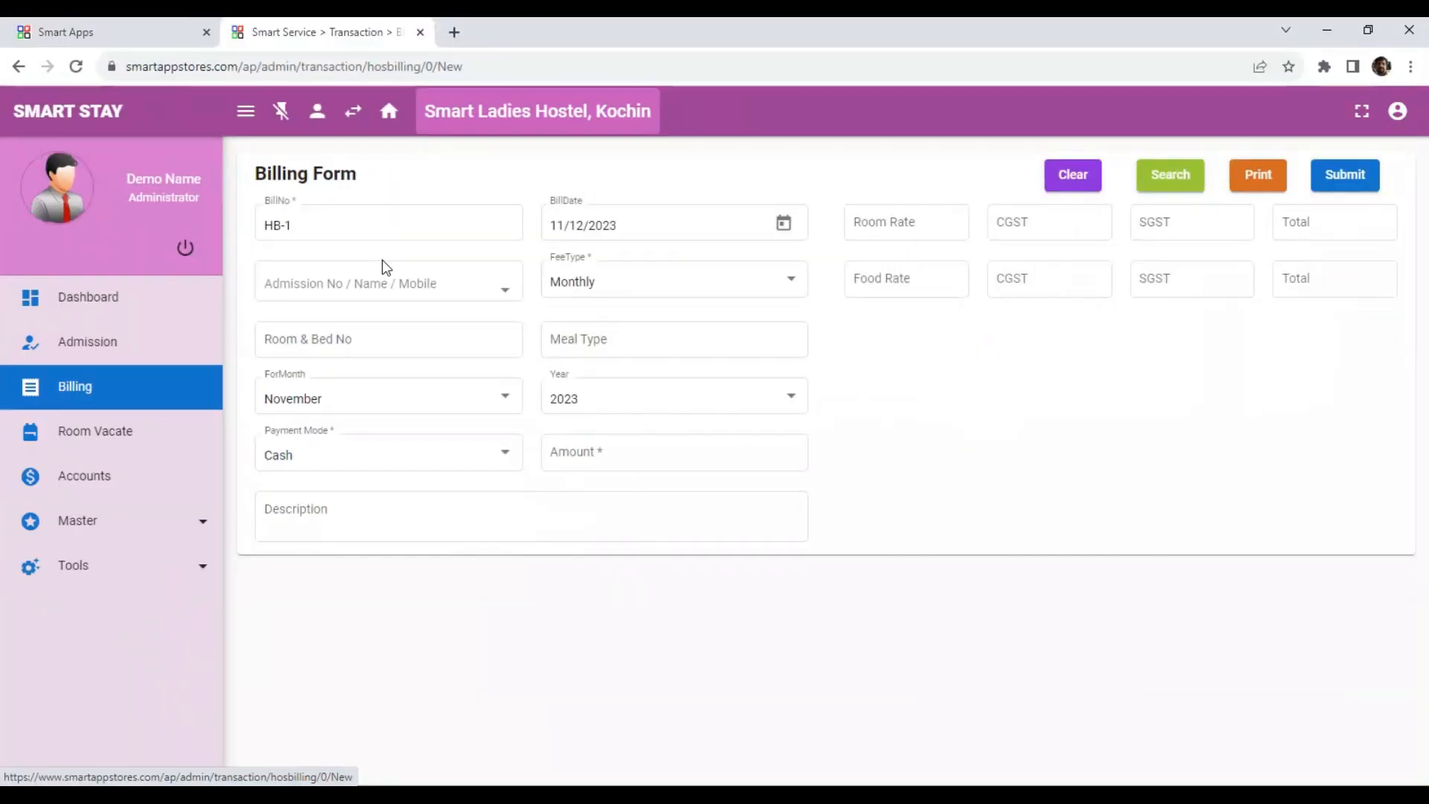
left_click(376, 286)
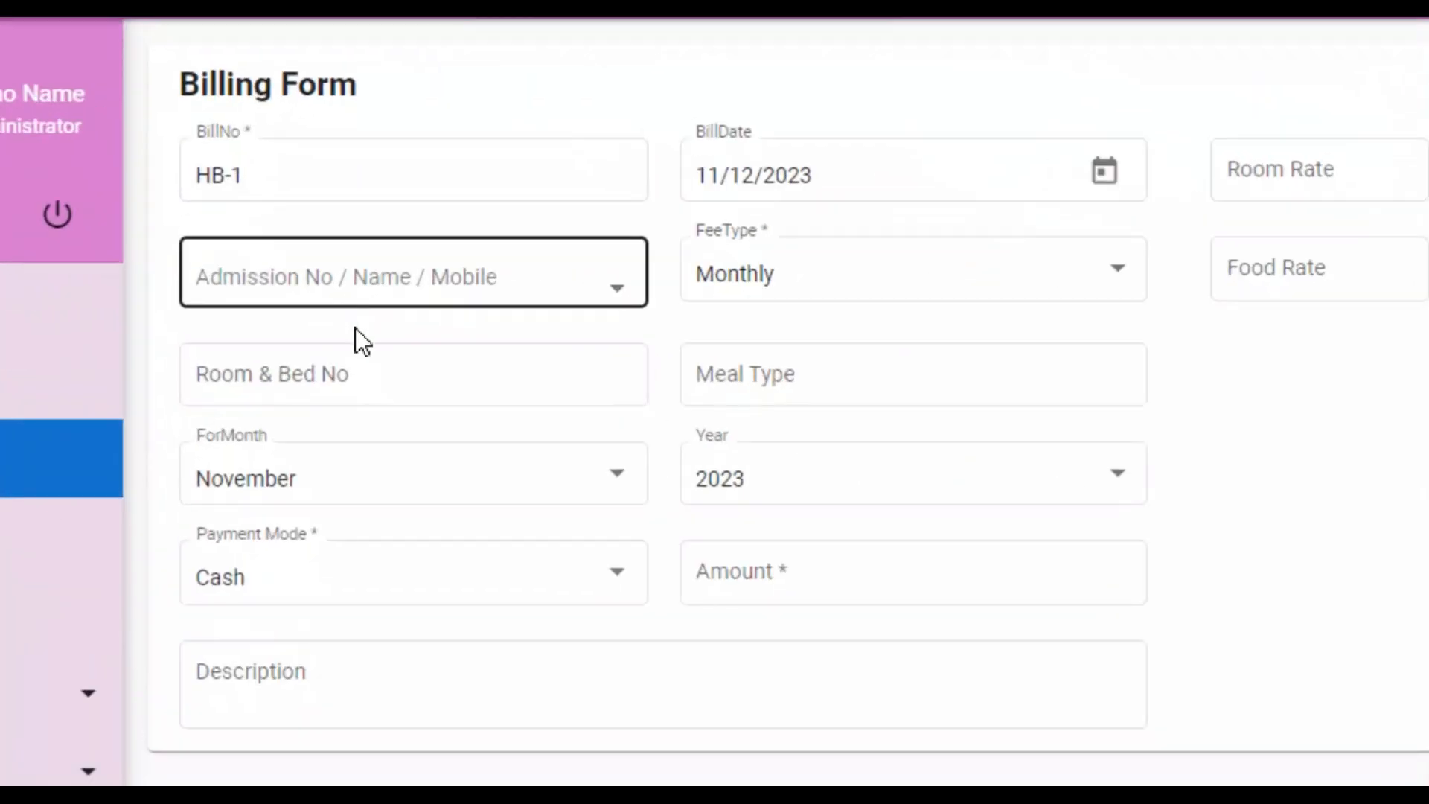
left_click(311, 277)
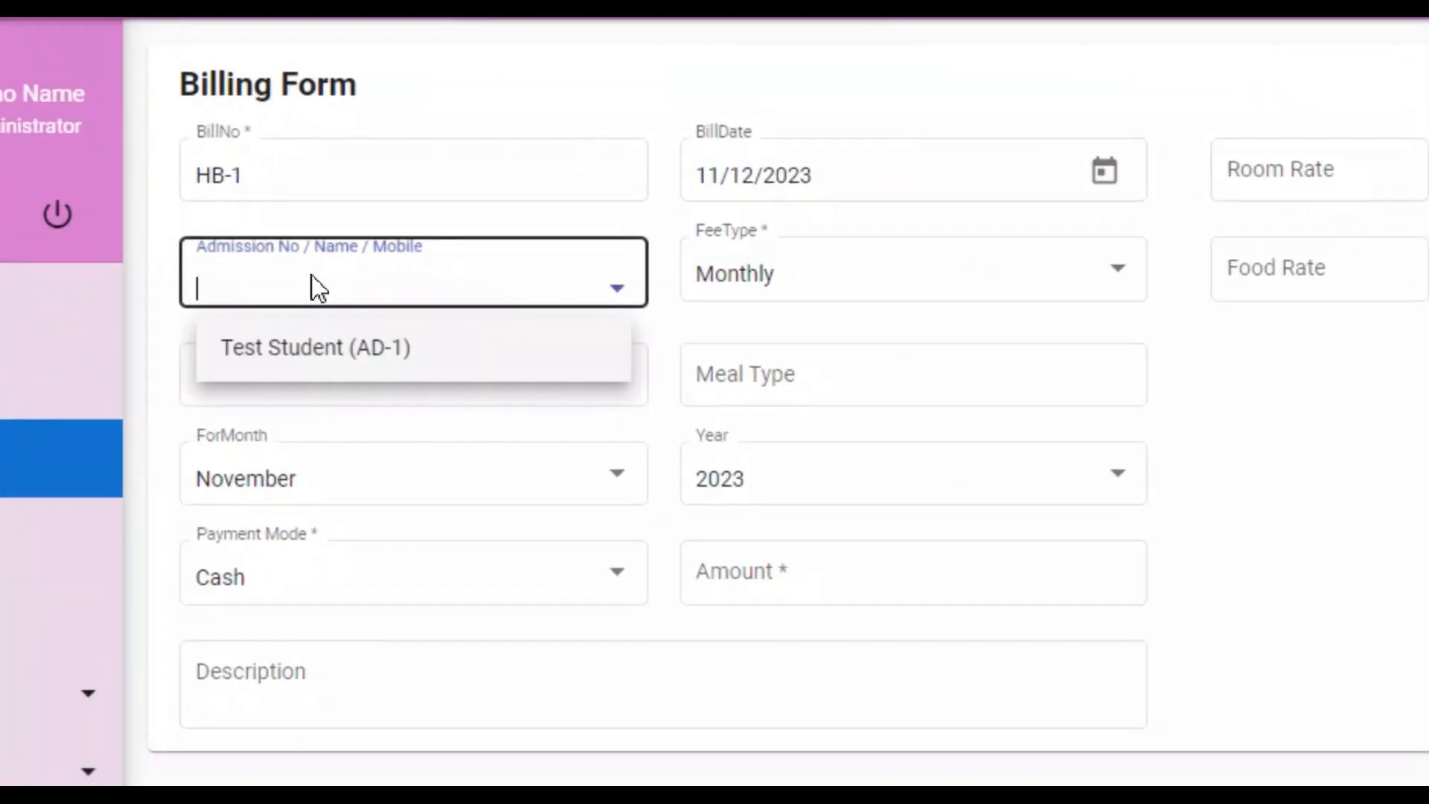
left_click(367, 360)
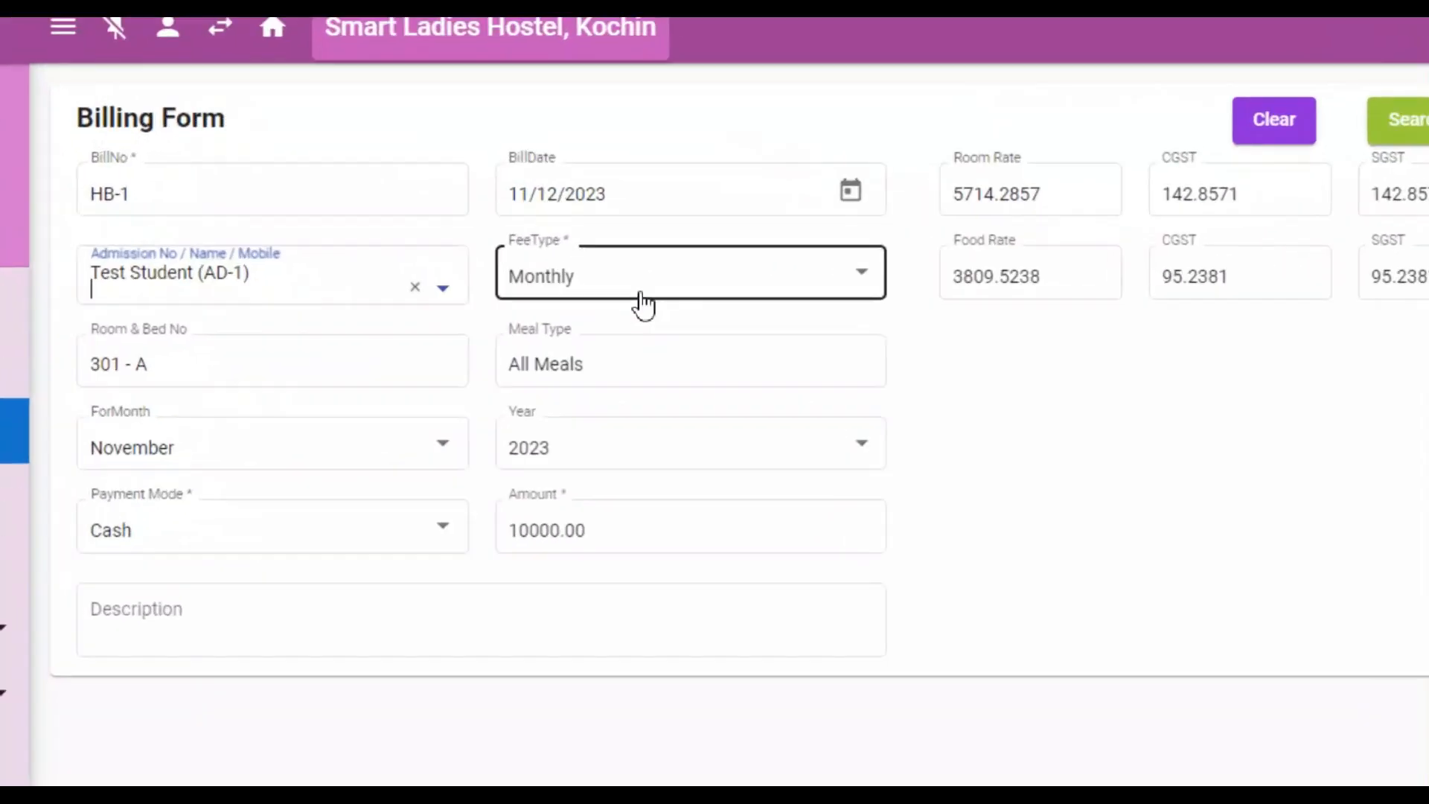
left_click(645, 299)
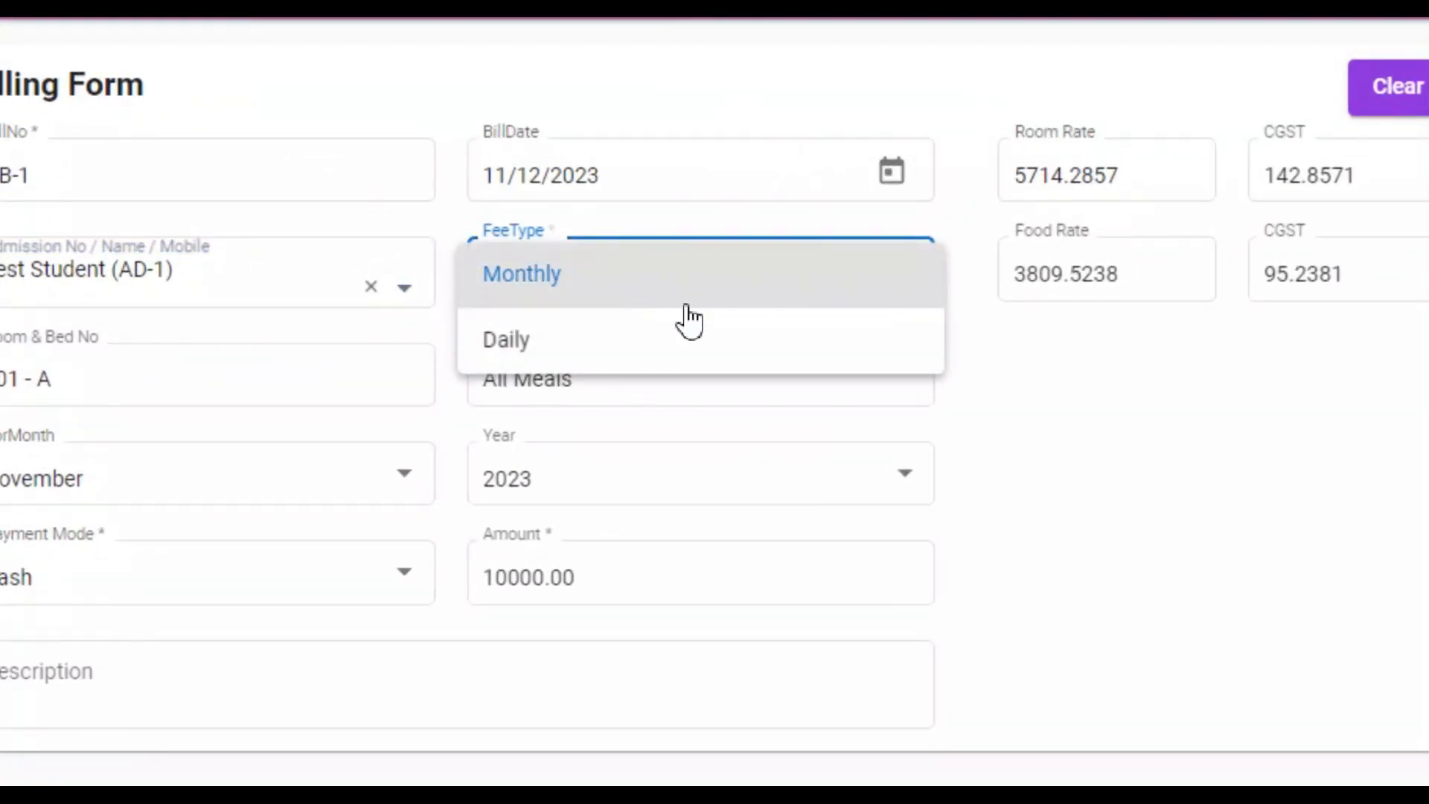
left_click(686, 305)
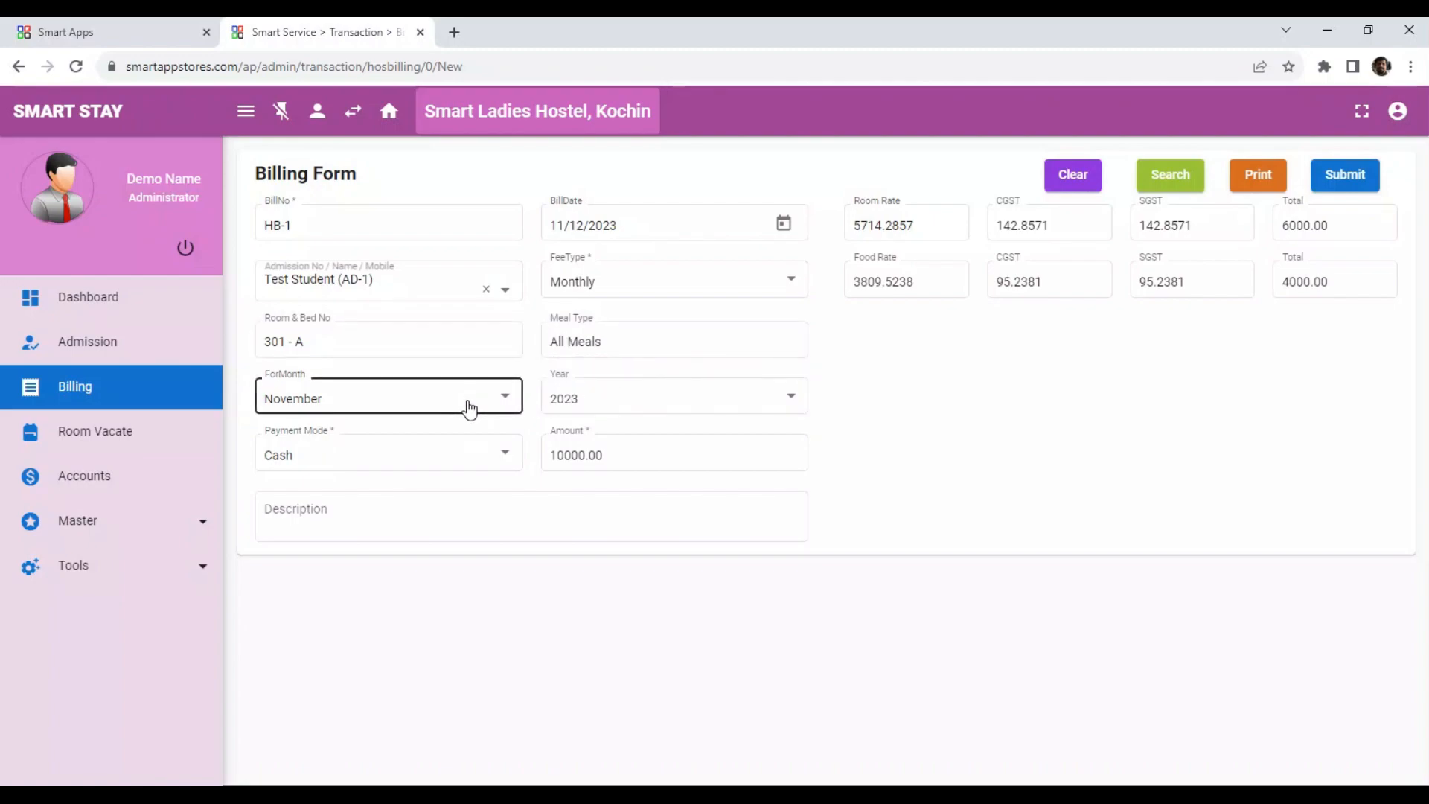
left_click(468, 408)
left_click(469, 403)
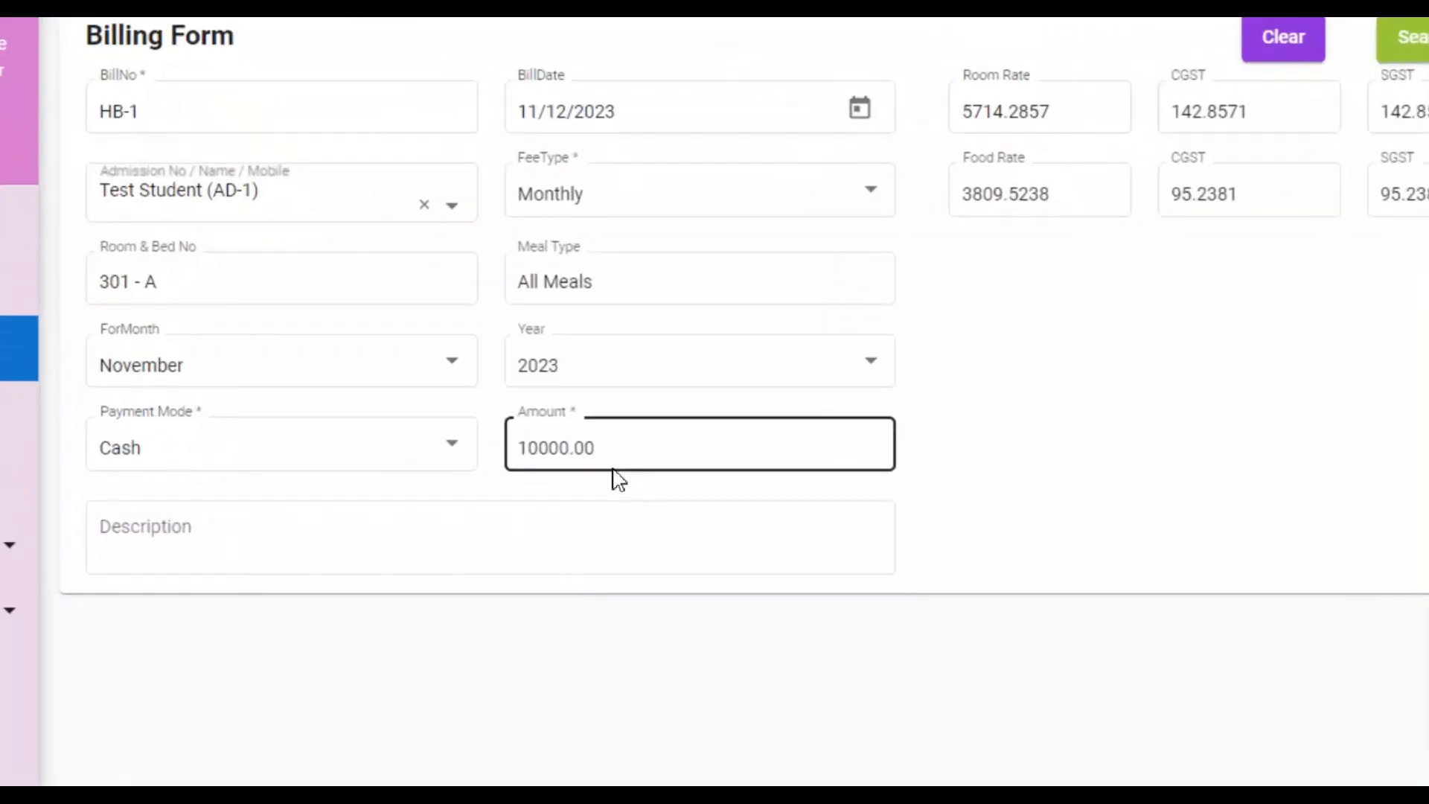
left_click(653, 446)
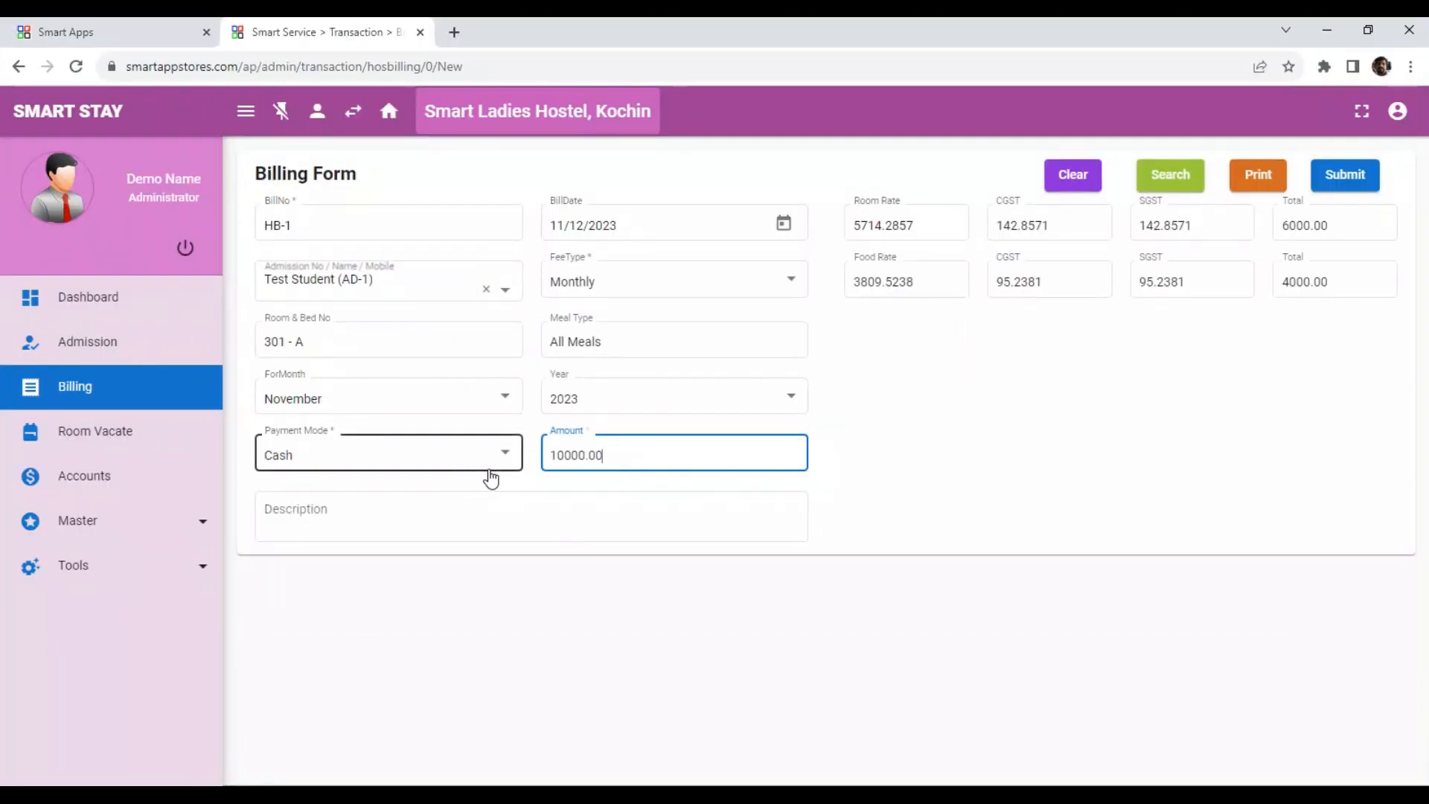
left_click(488, 458)
left_click(554, 511)
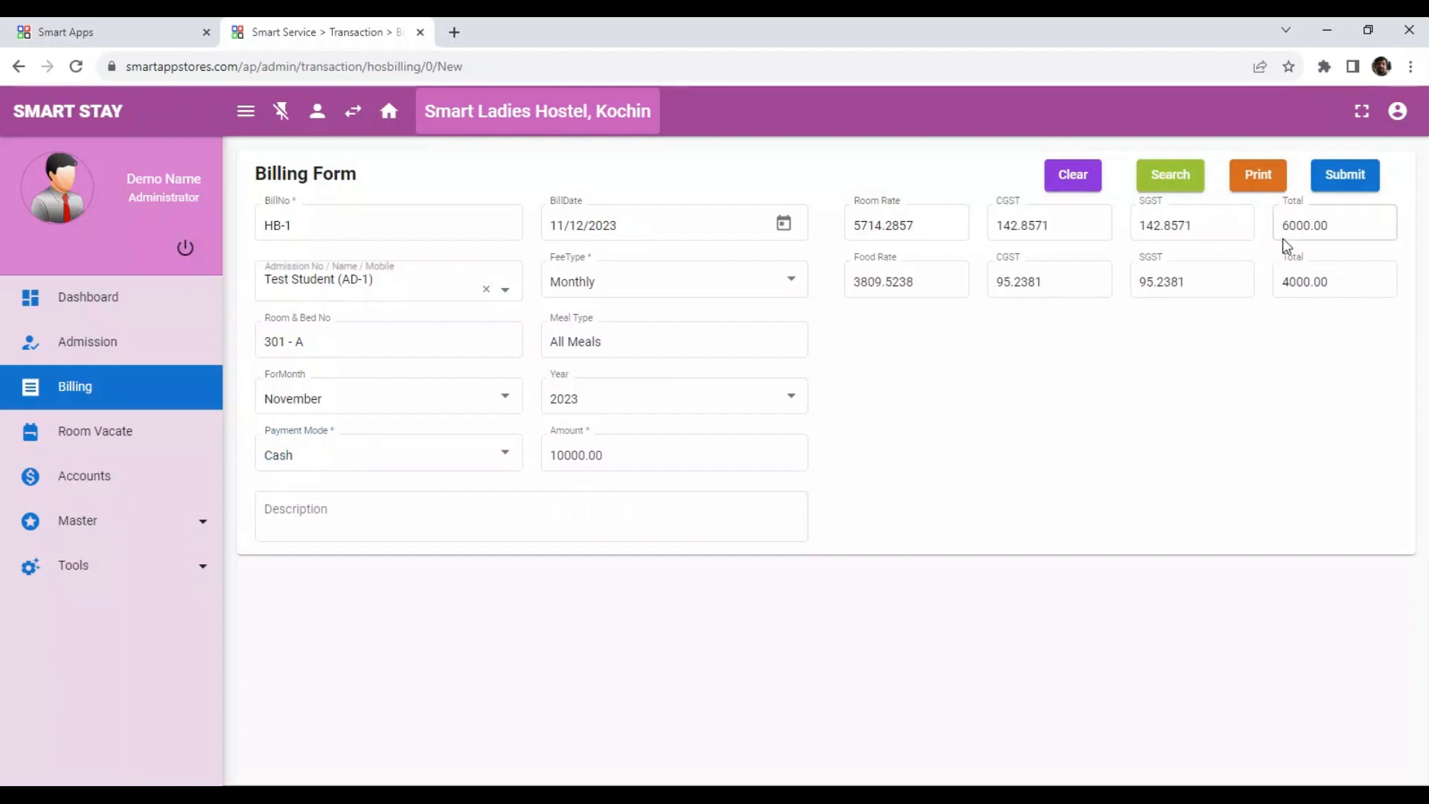
Submit the bill, print the invoice, review it, and close the invoice tab.
left_click(1336, 185)
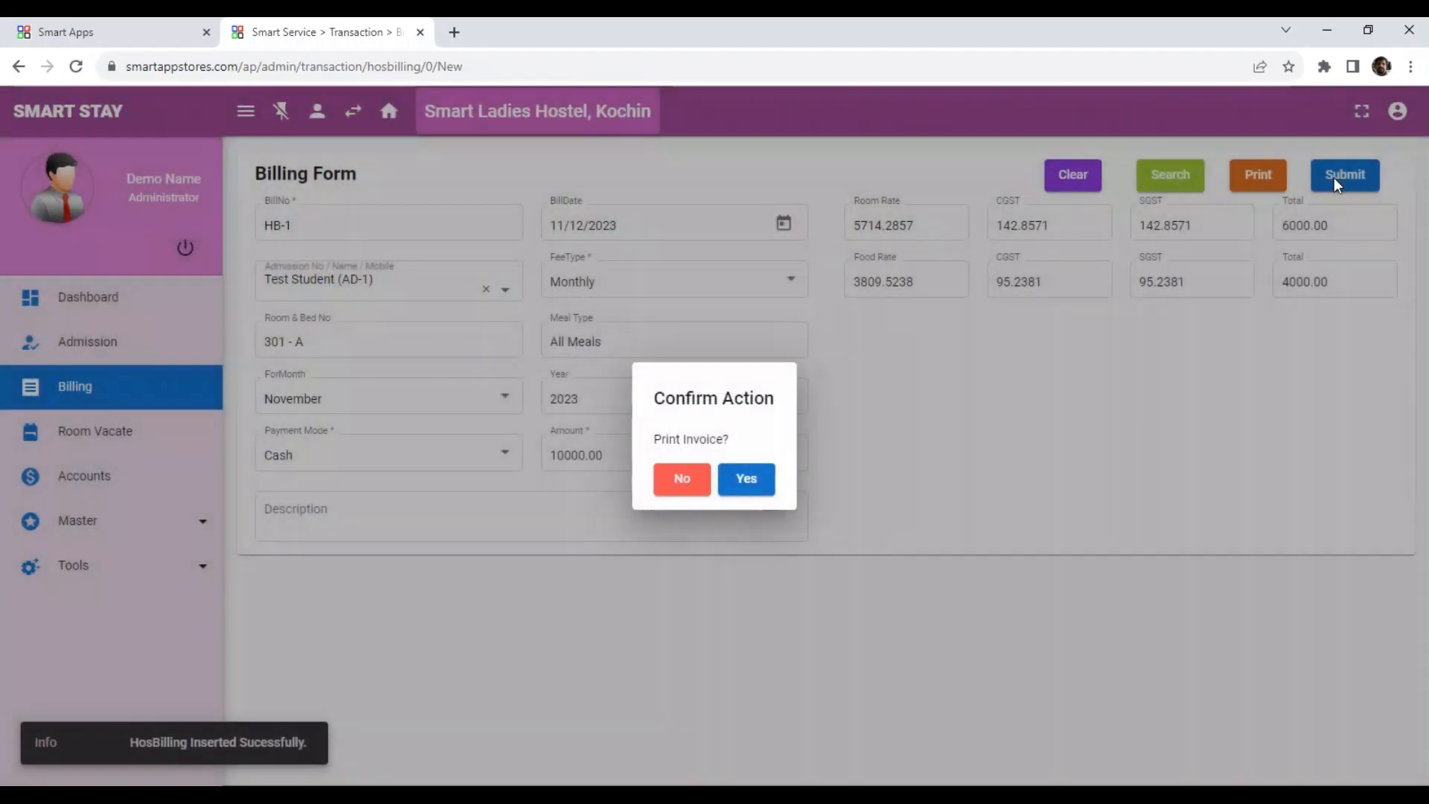
left_click(746, 478)
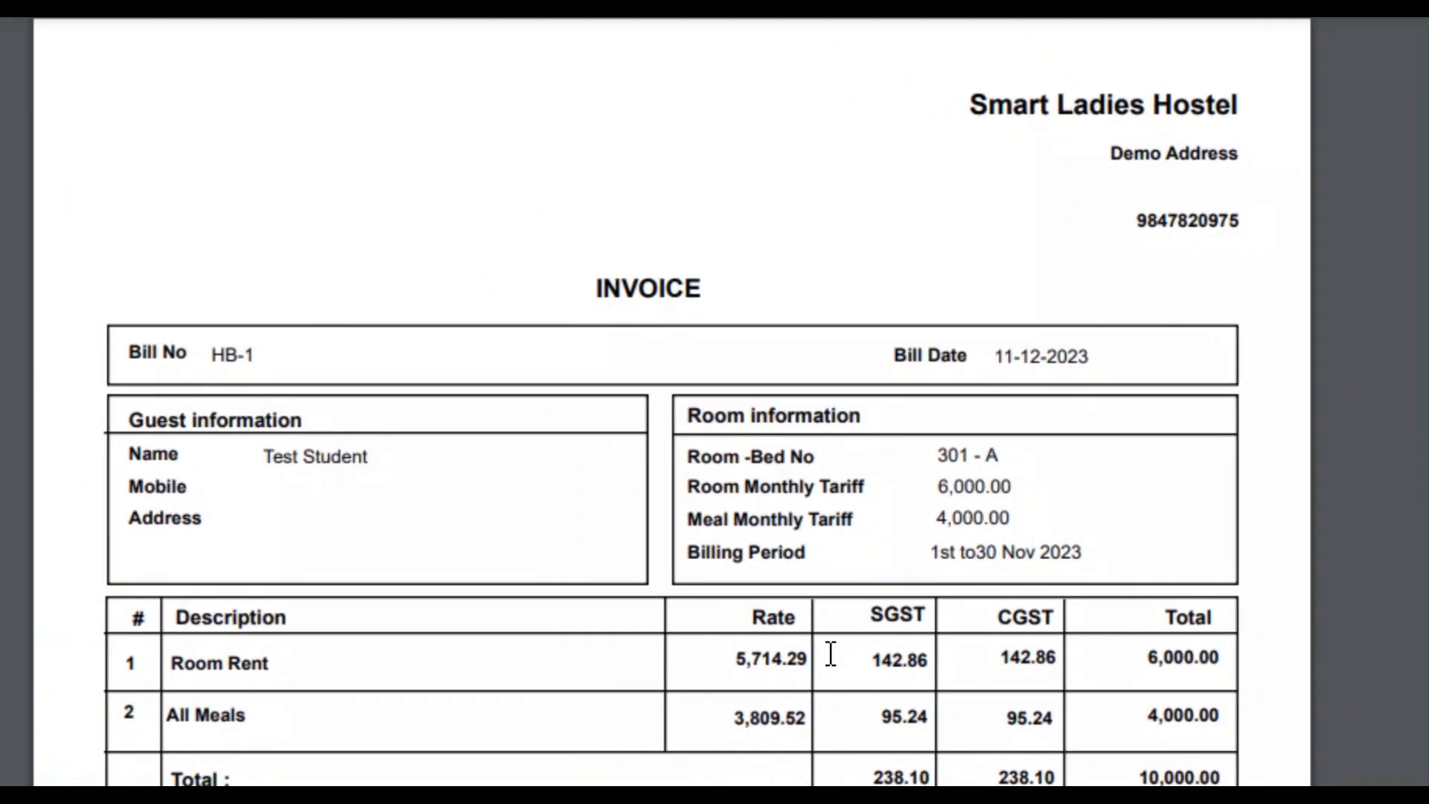
scroll(827, 698, "down", 3)
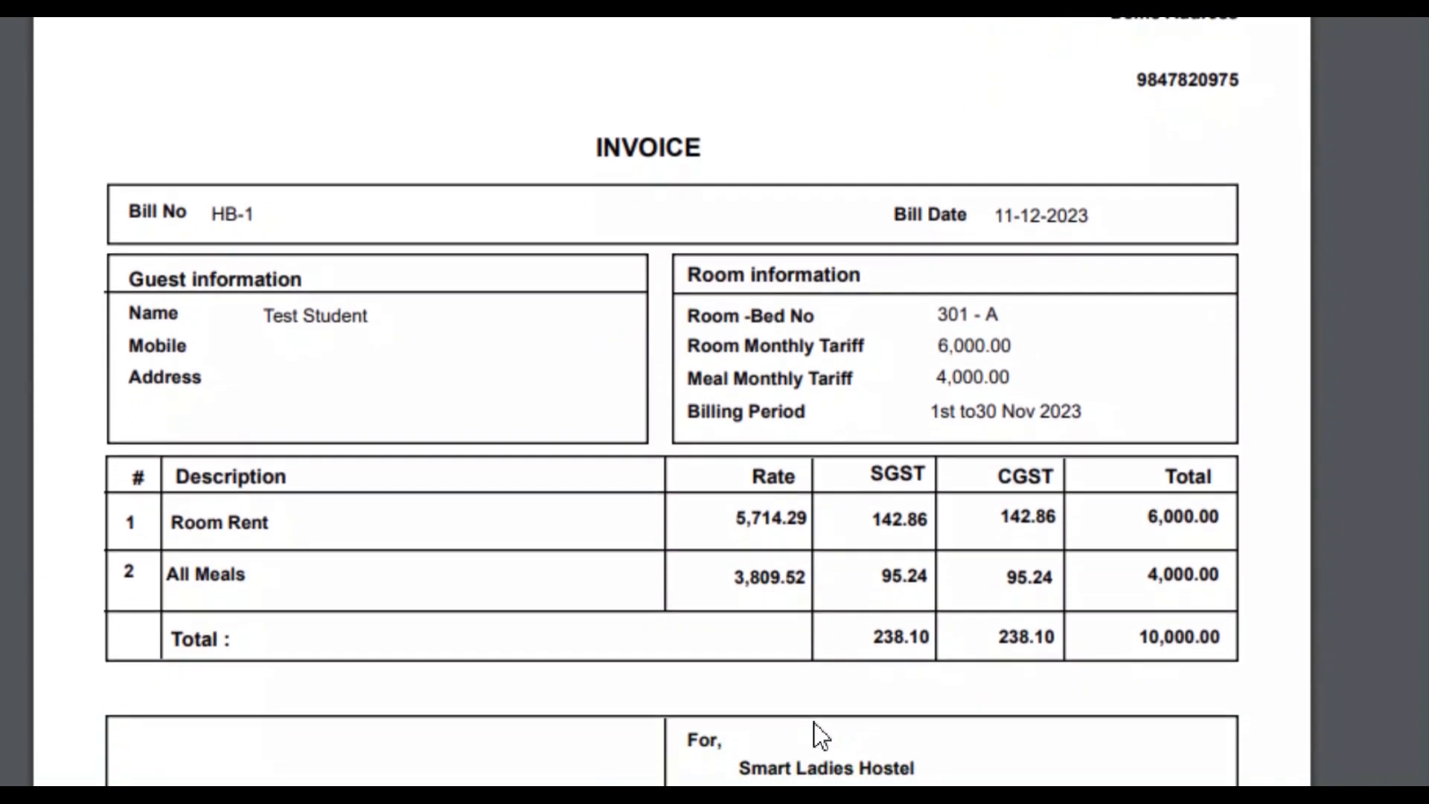
scroll(807, 726, "down", 3)
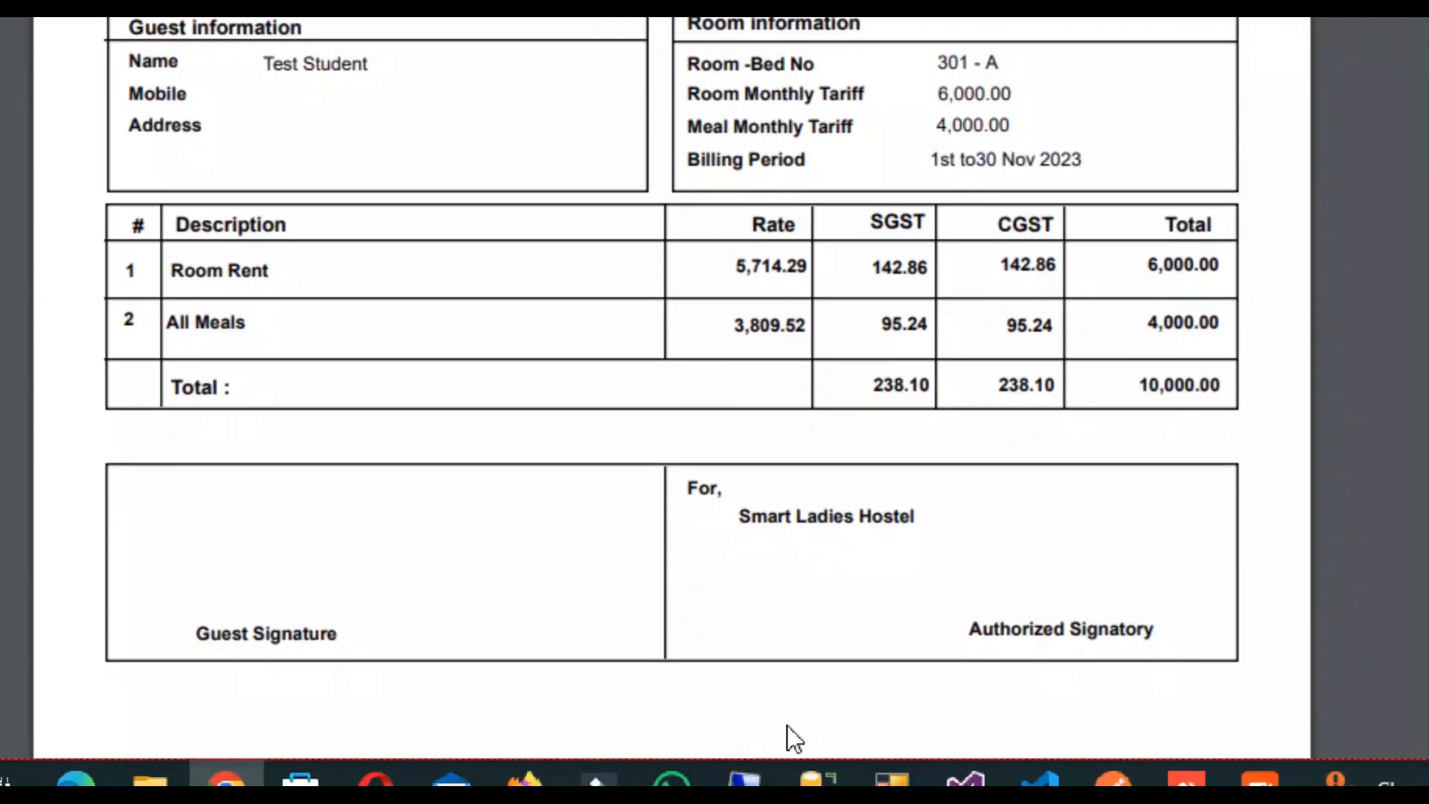
mouse_move(781, 770)
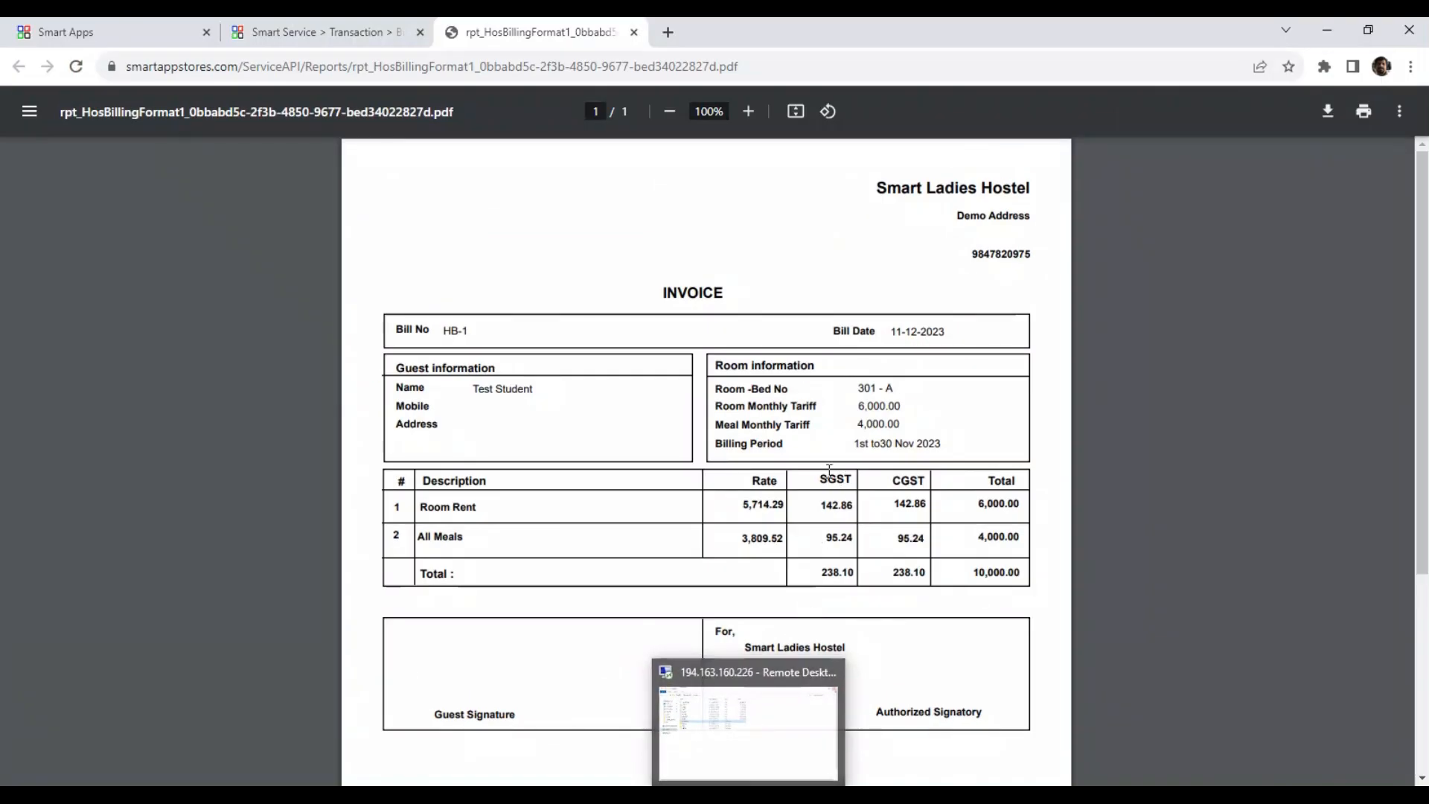
left_click(634, 32)
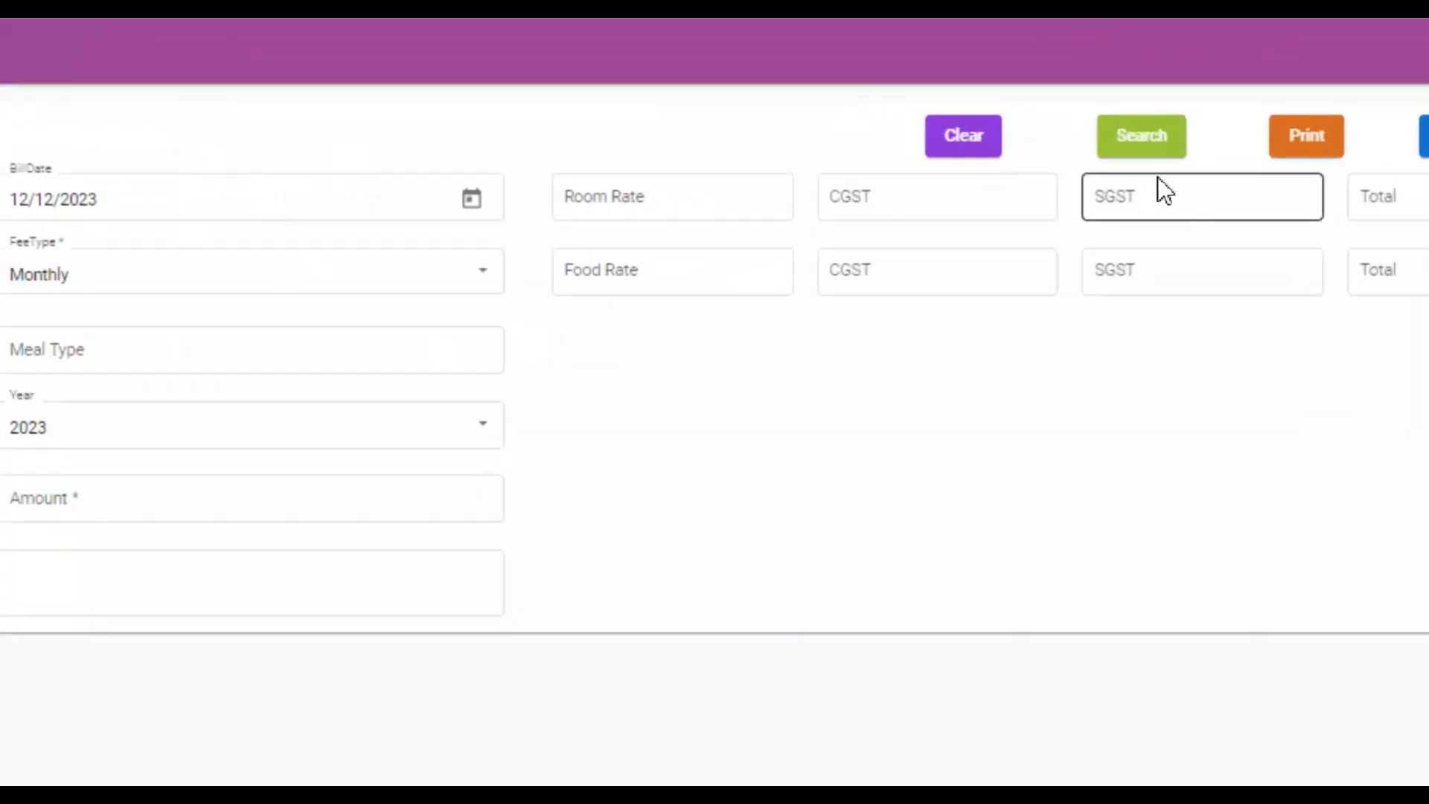
Open the billing list, check its period and date range filters, and print the list.
left_click(1163, 155)
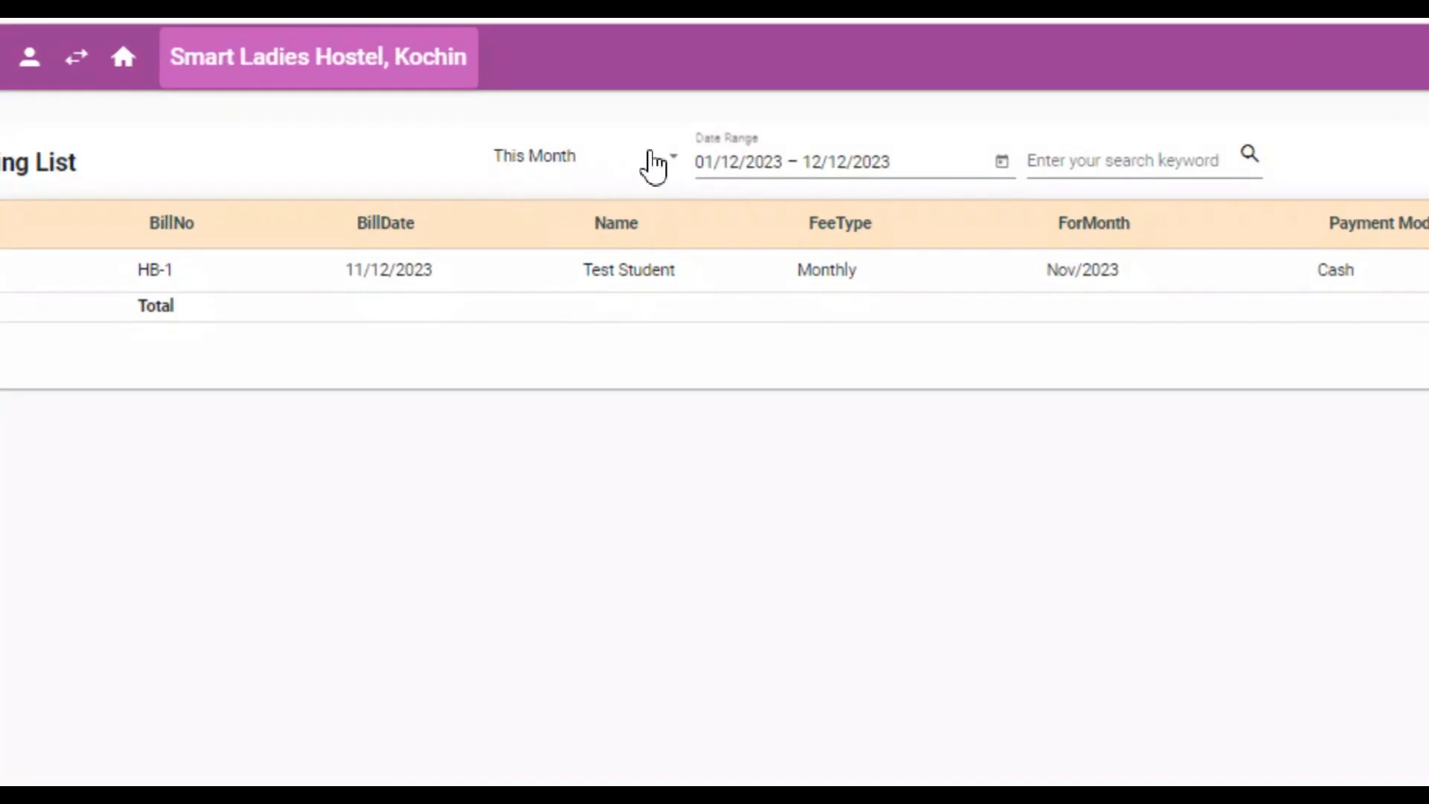
left_click(654, 165)
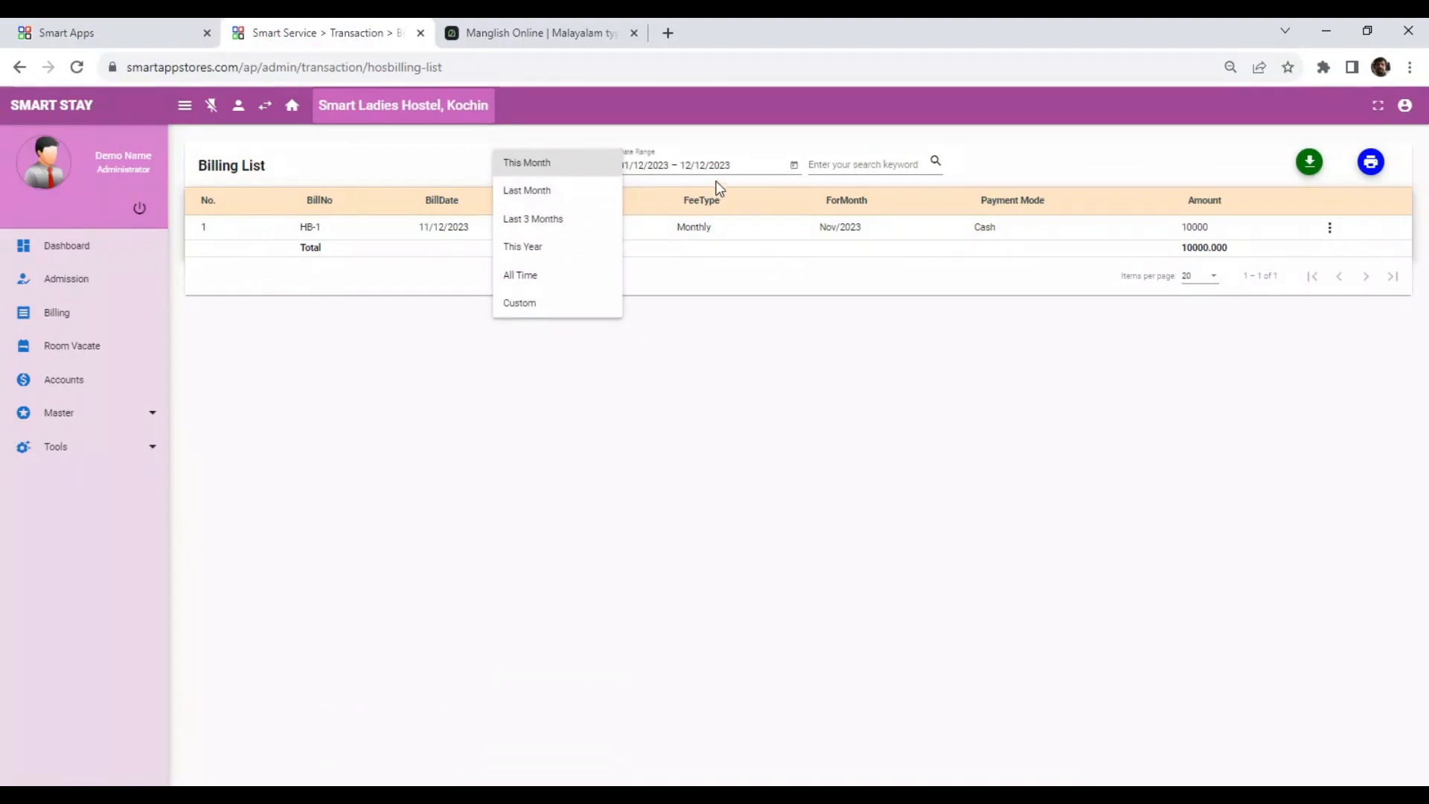
left_click(748, 183)
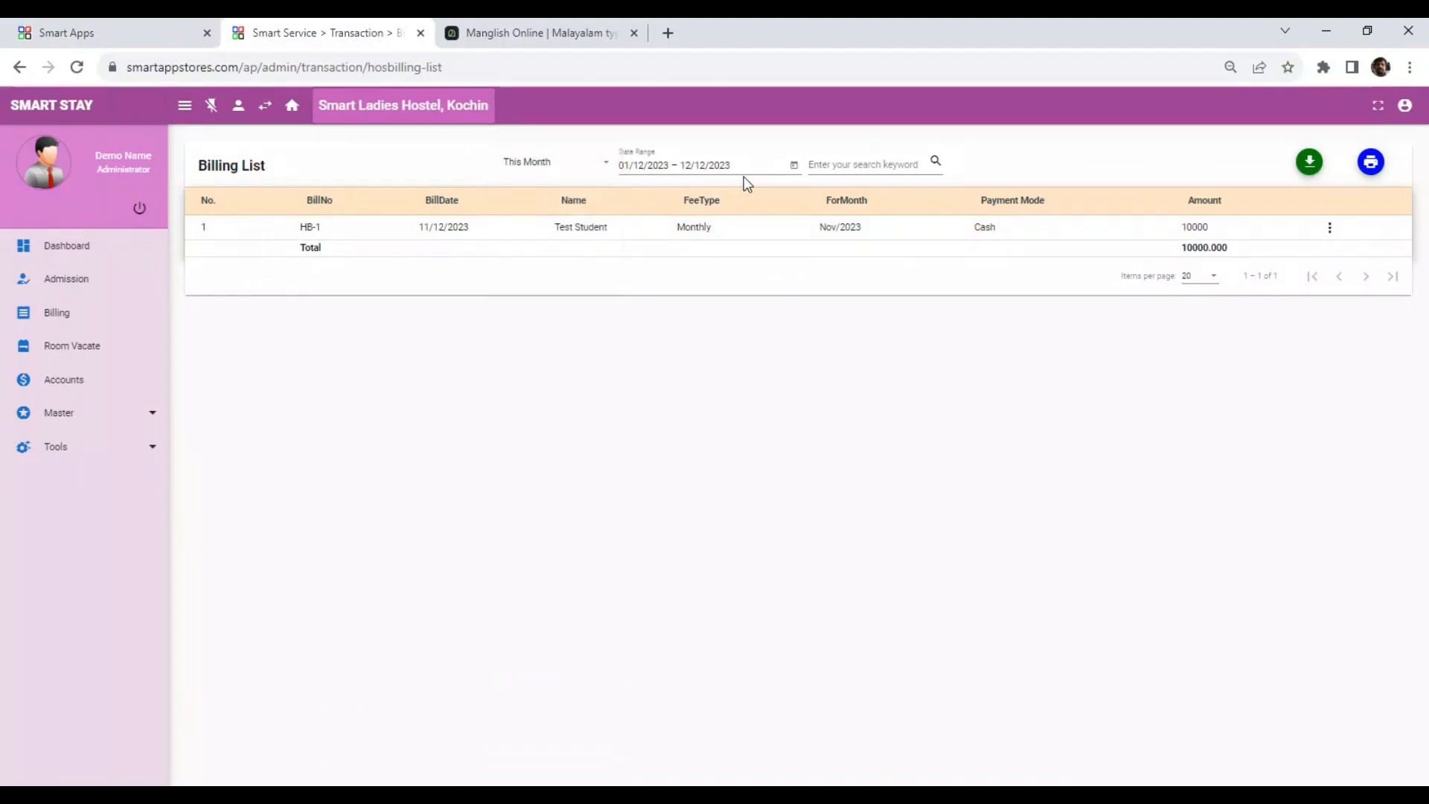
left_click(794, 166)
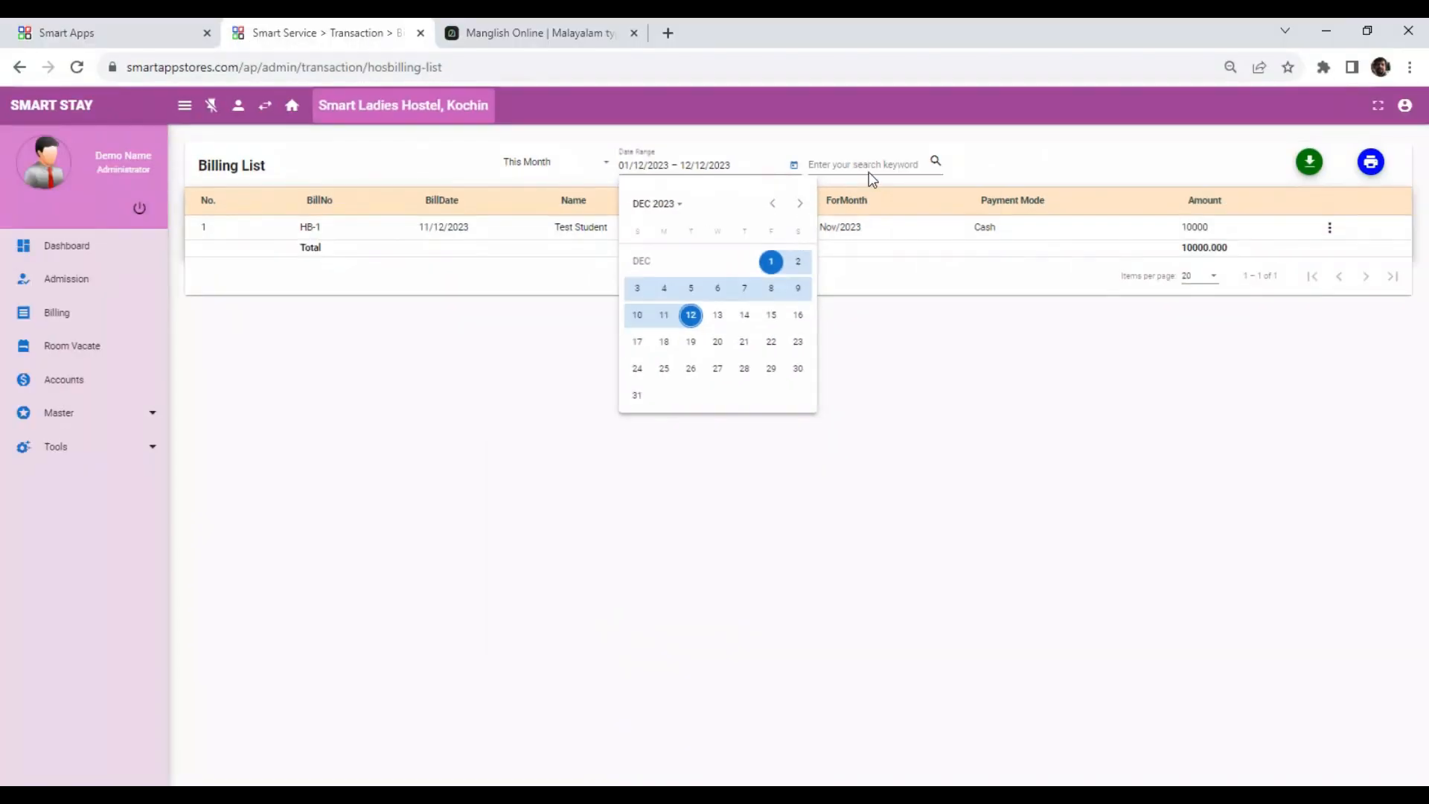
left_click(882, 166)
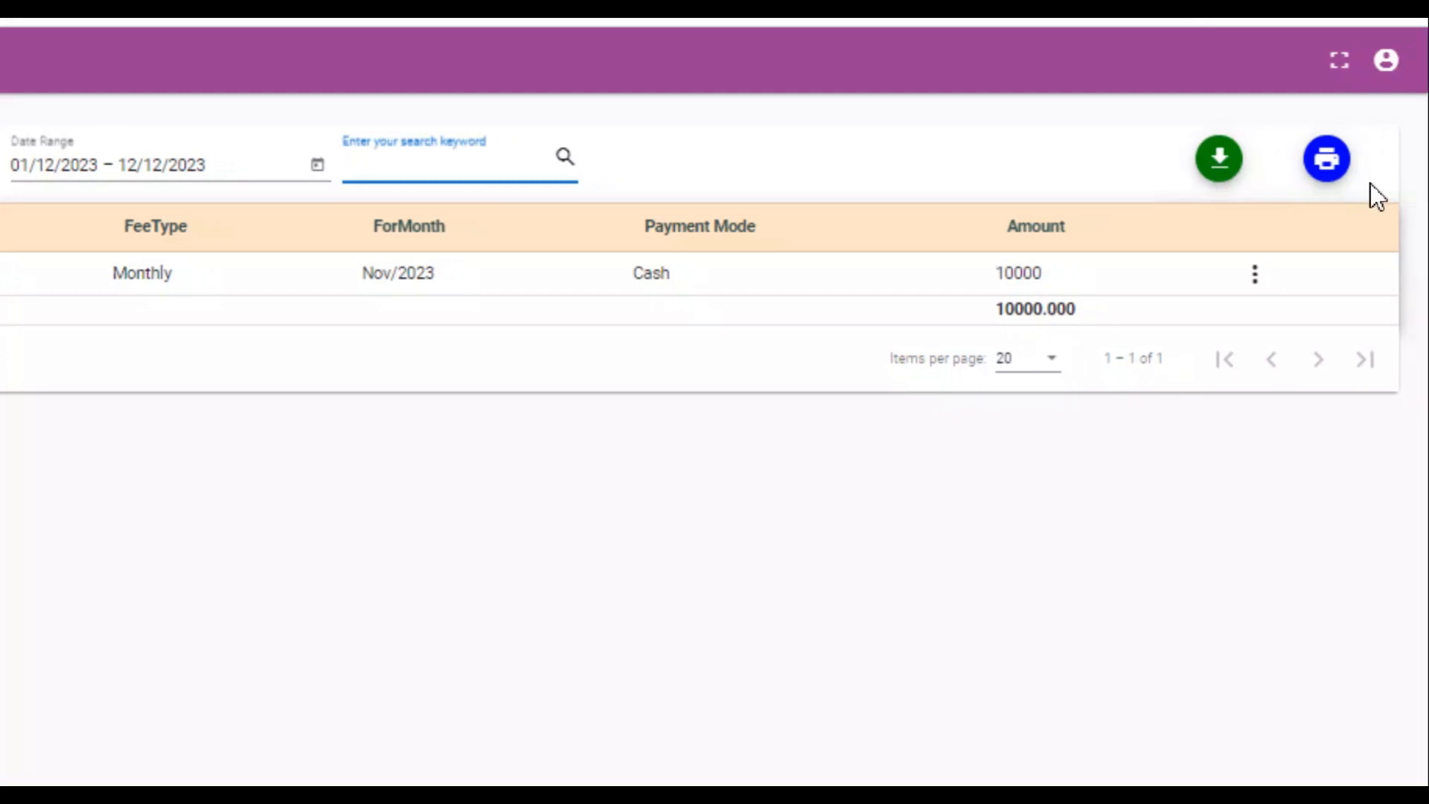
left_click(1317, 167)
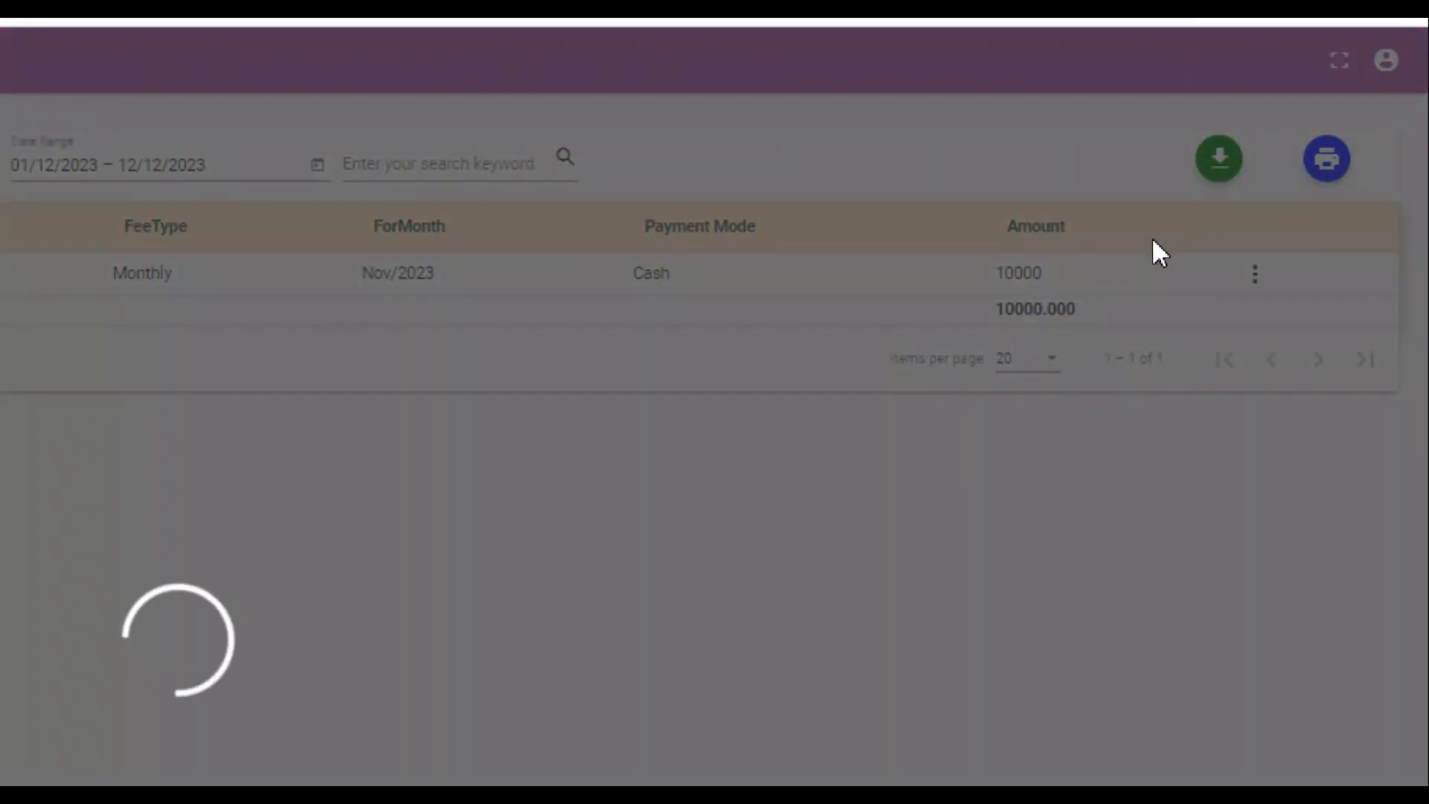
Scroll through the printed billing report and close its tab.
scroll(1030, 402, "down", 4)
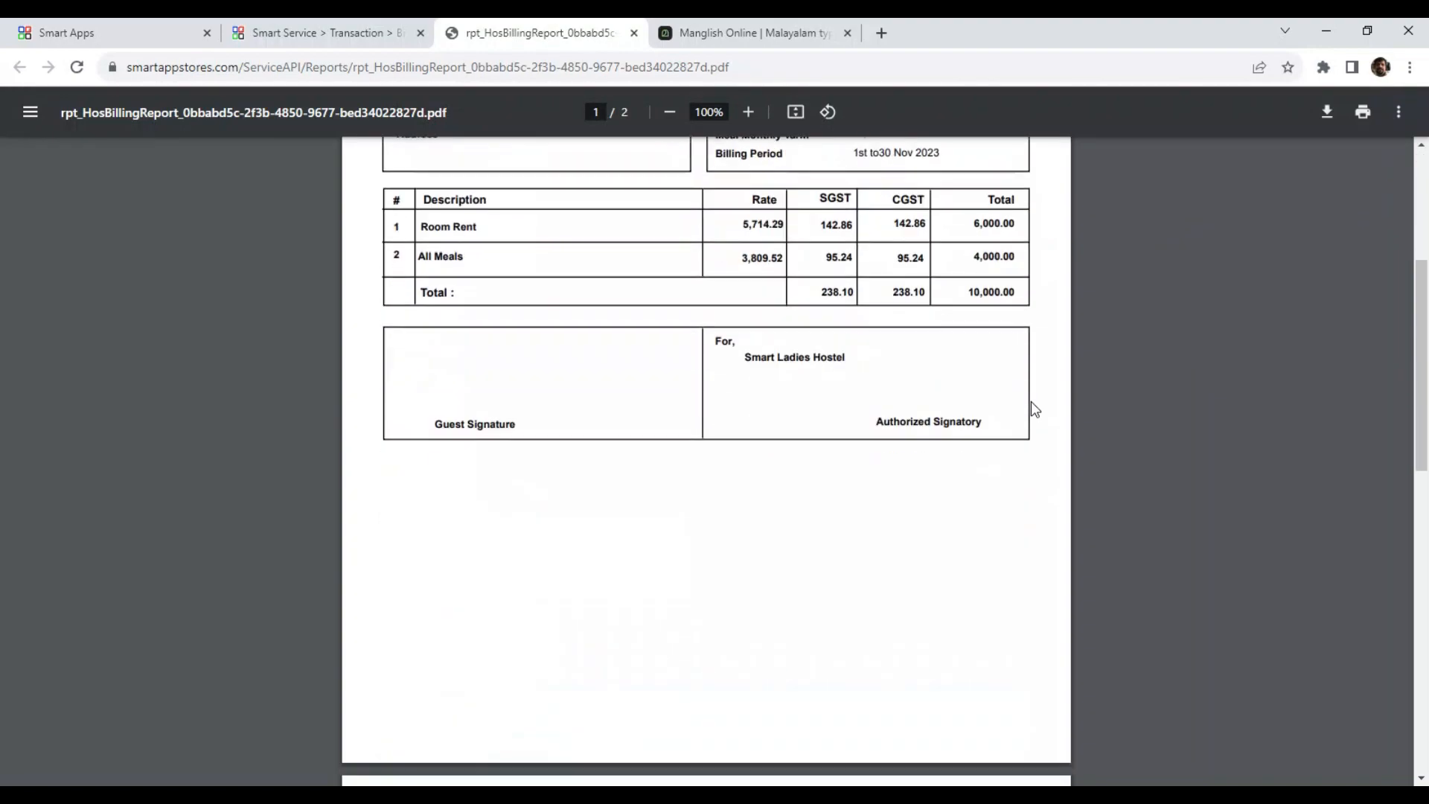
scroll(1031, 406, "up", 4)
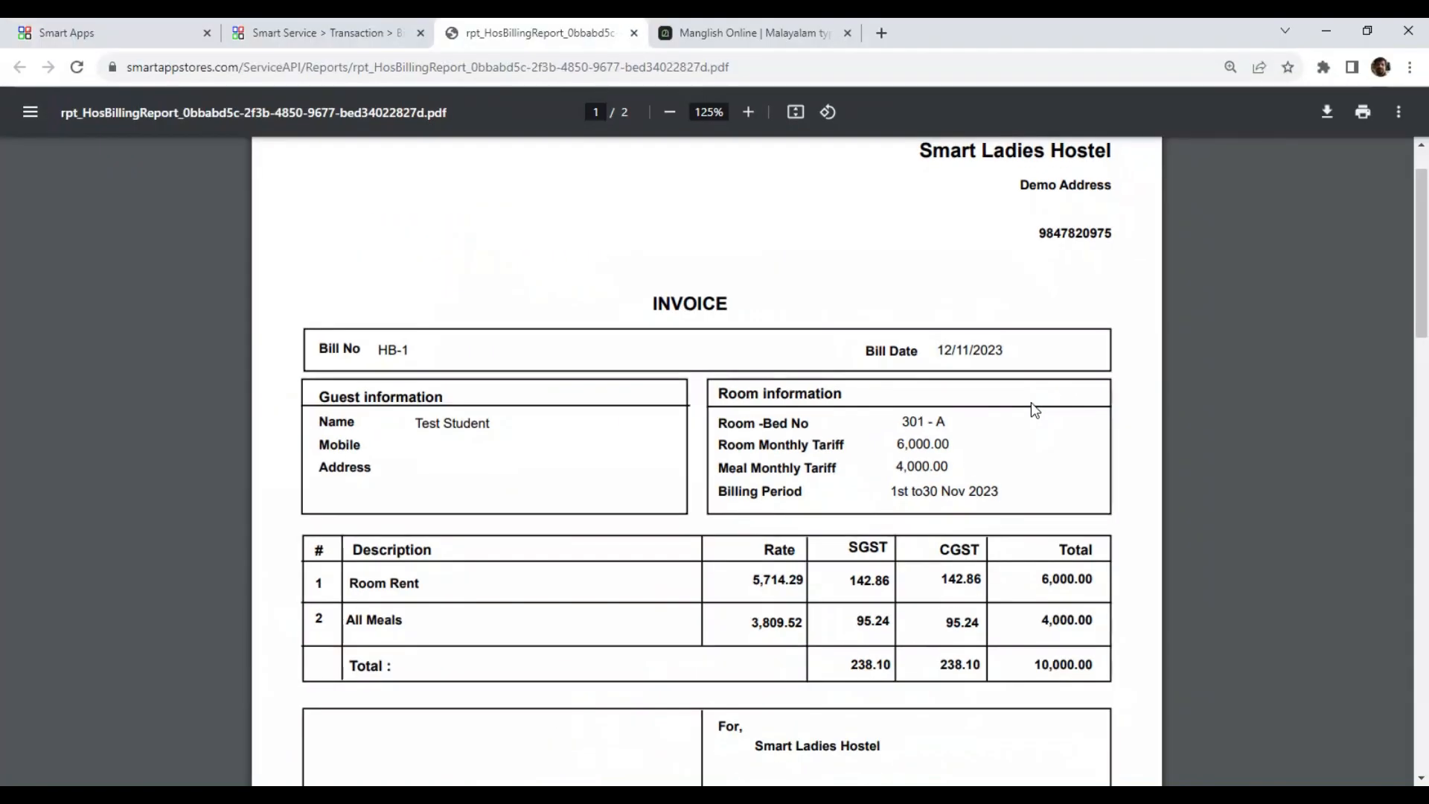
key("ctrl+w")
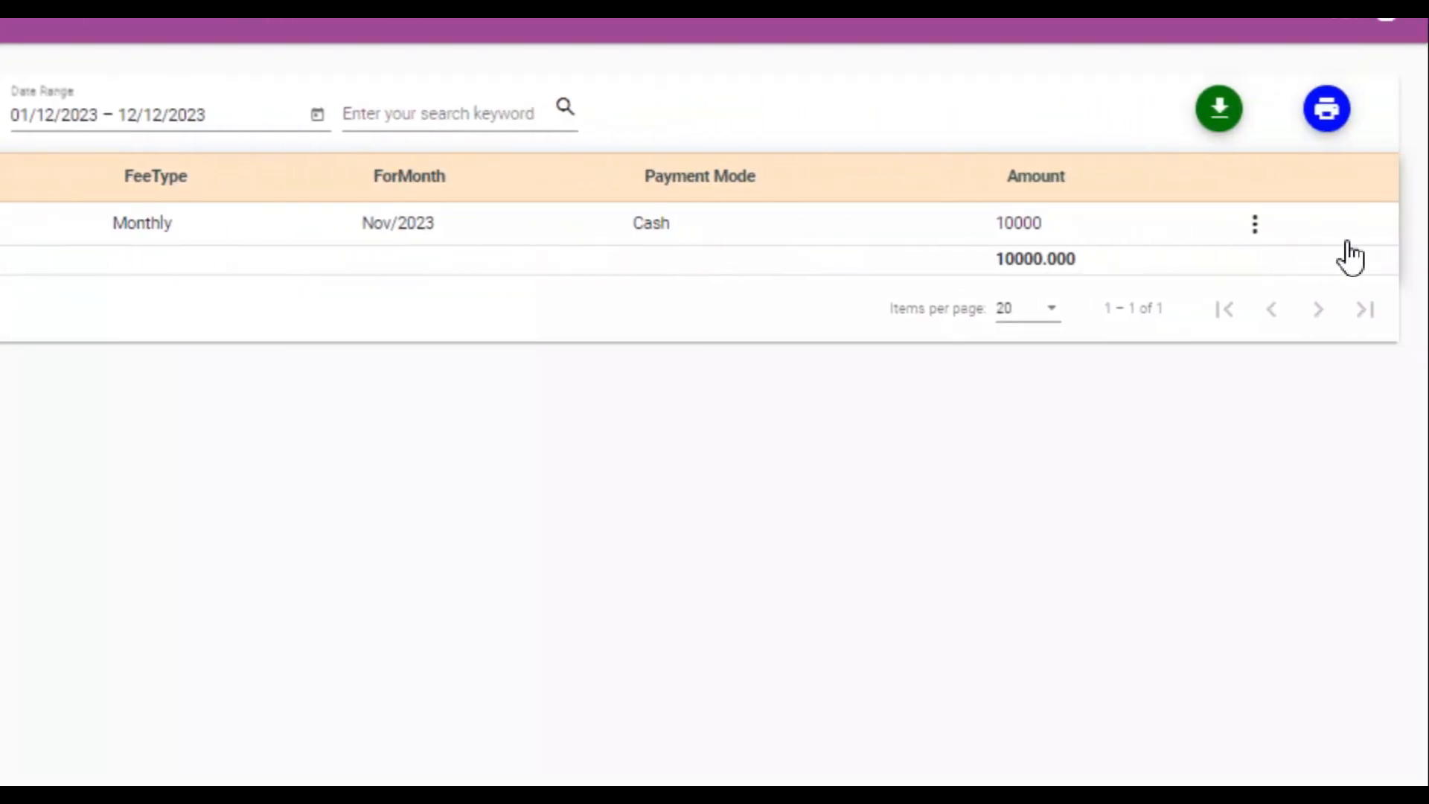
Open the Nov/2023 bill for viewing, print its invoice, and close the invoice tab.
left_click(1253, 225)
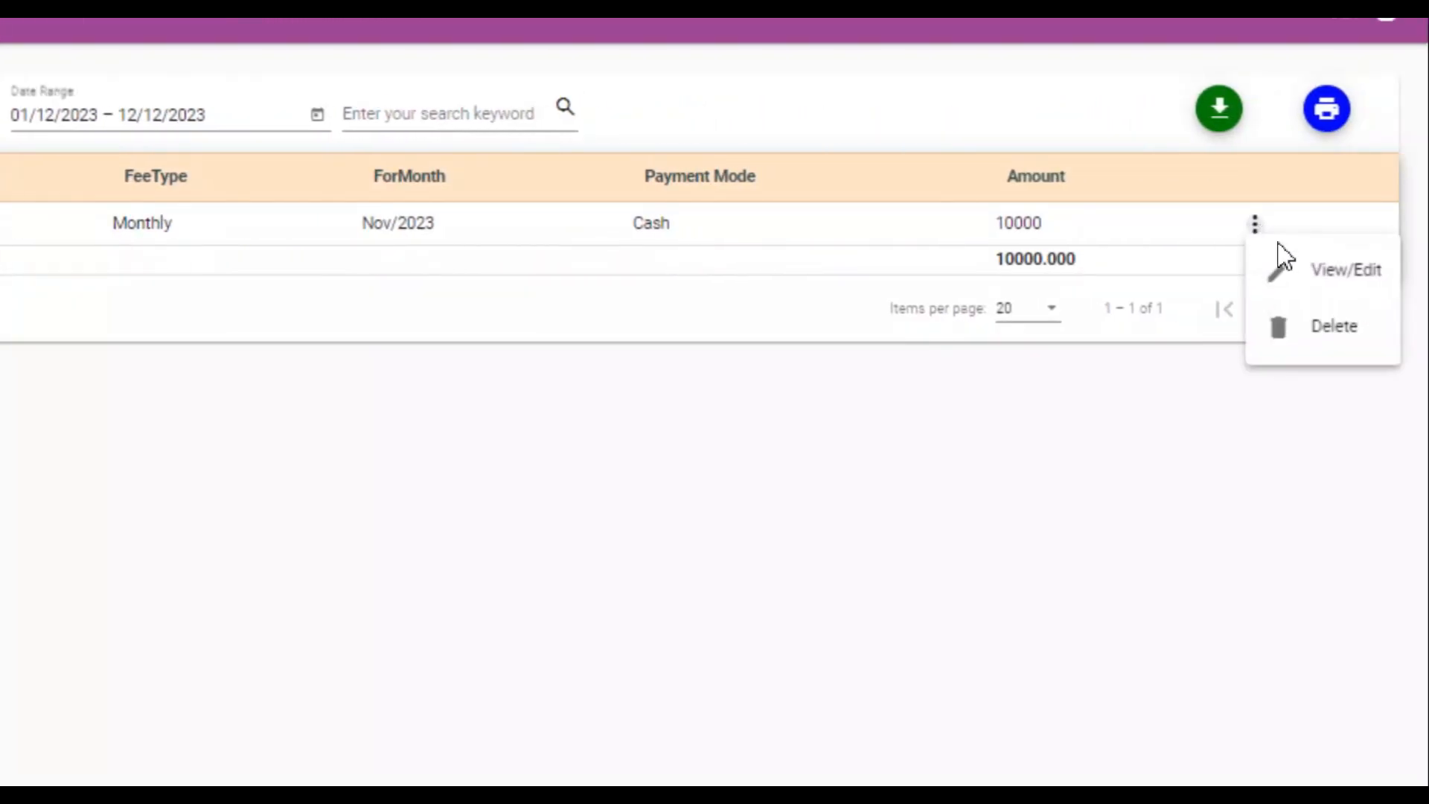
left_click(1369, 283)
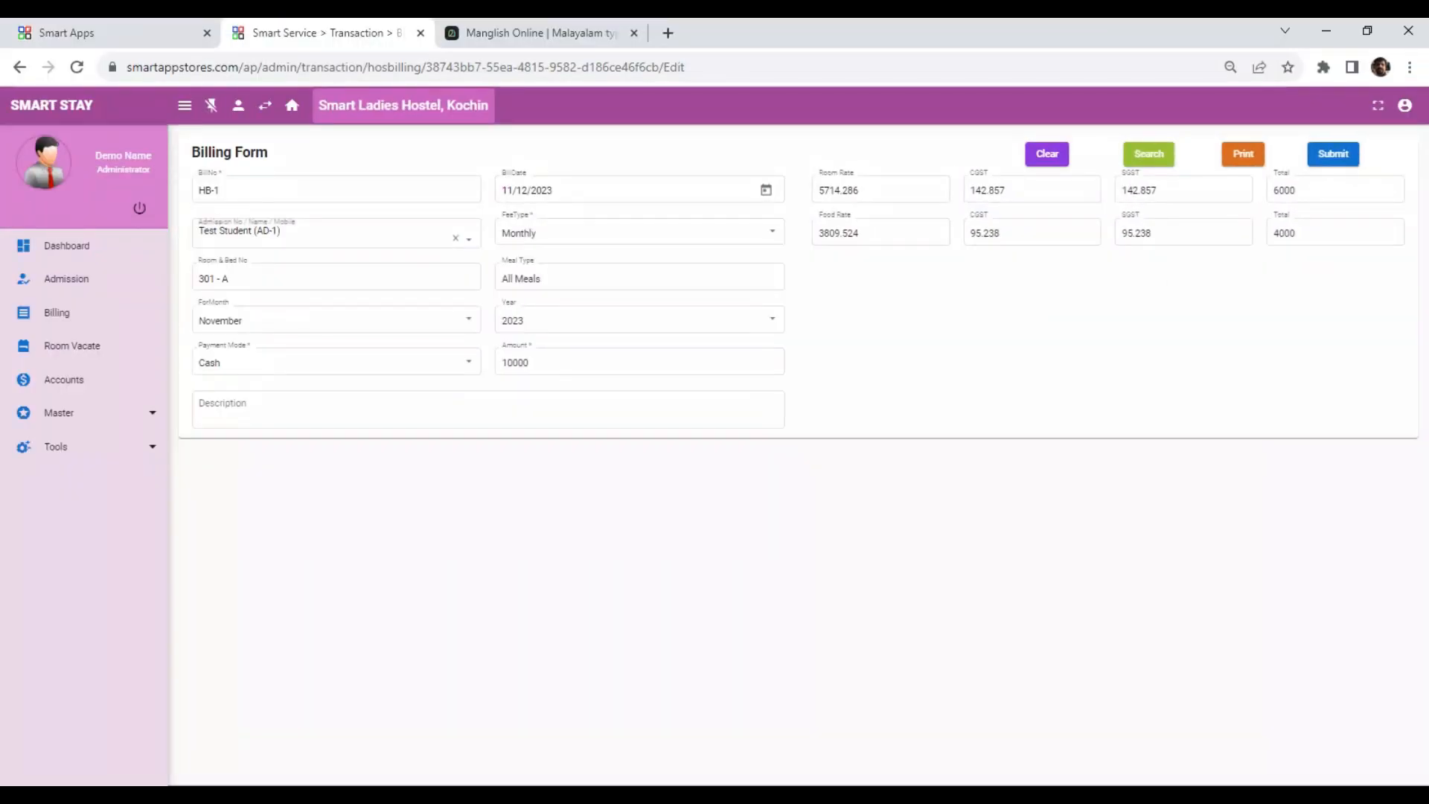
left_click(1256, 156)
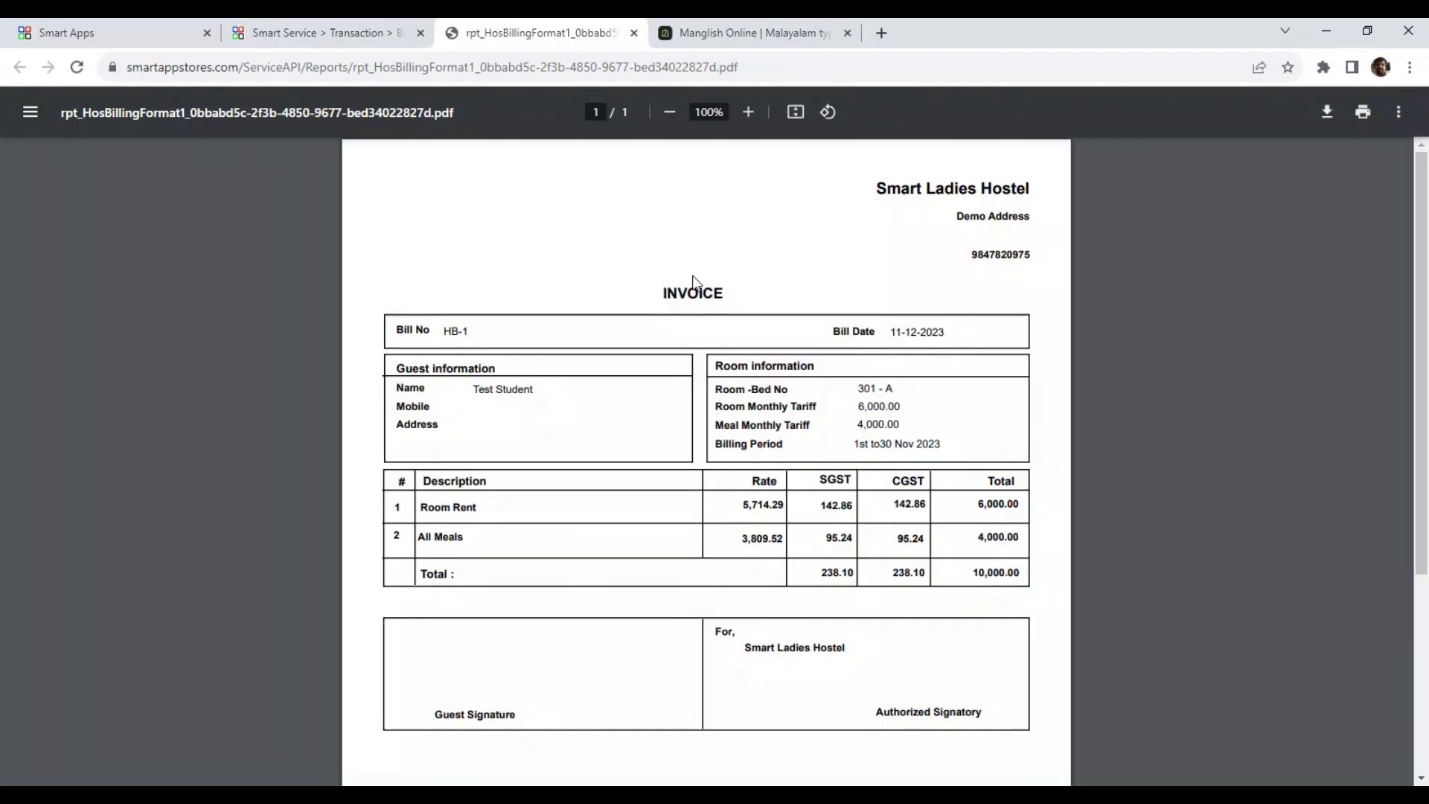
key("ctrl+w")
Register a new admission for Test Guest in bed 301 - B with Breakfast Only meals, marking the amount paid, and submit it.
left_click(67, 277)
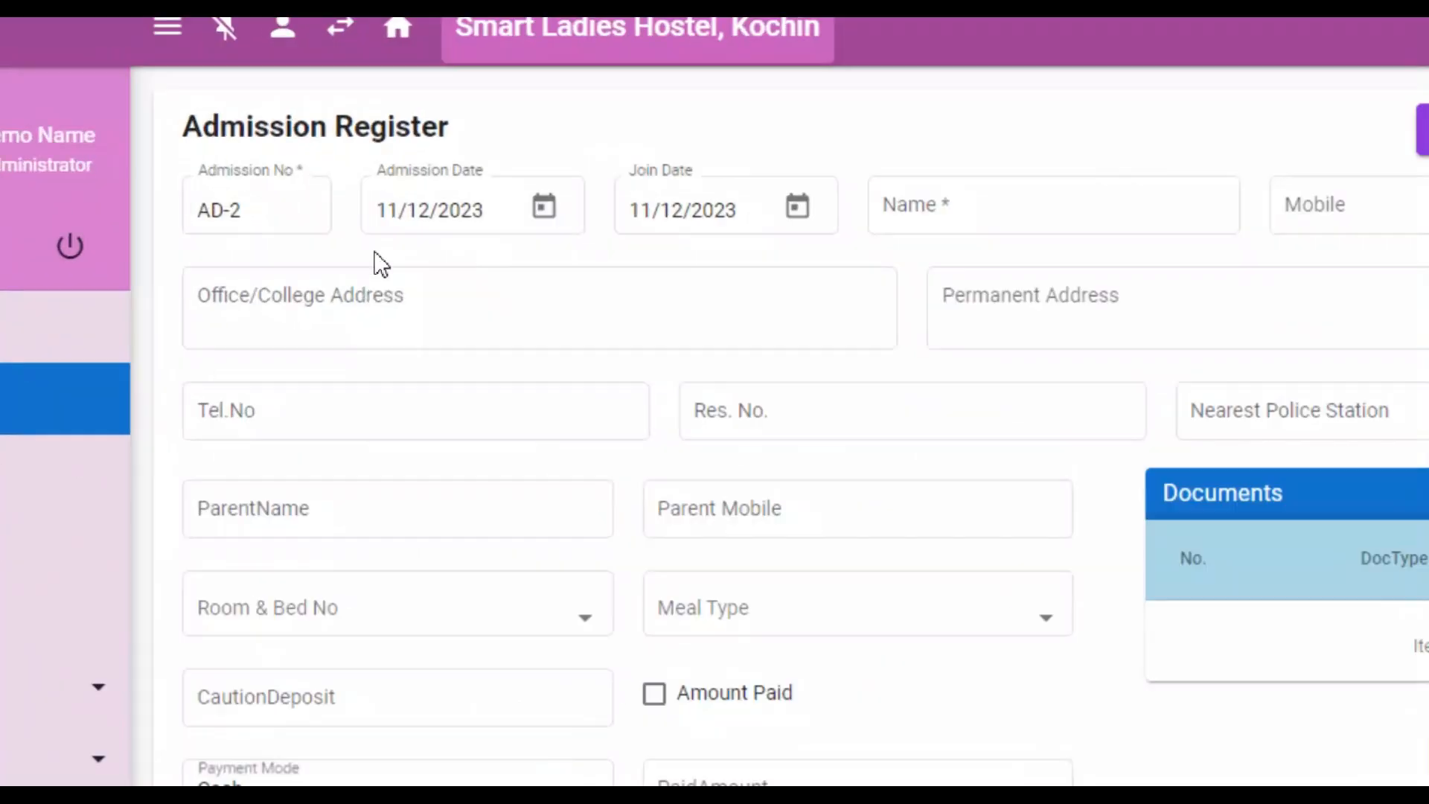
left_click(1339, 134)
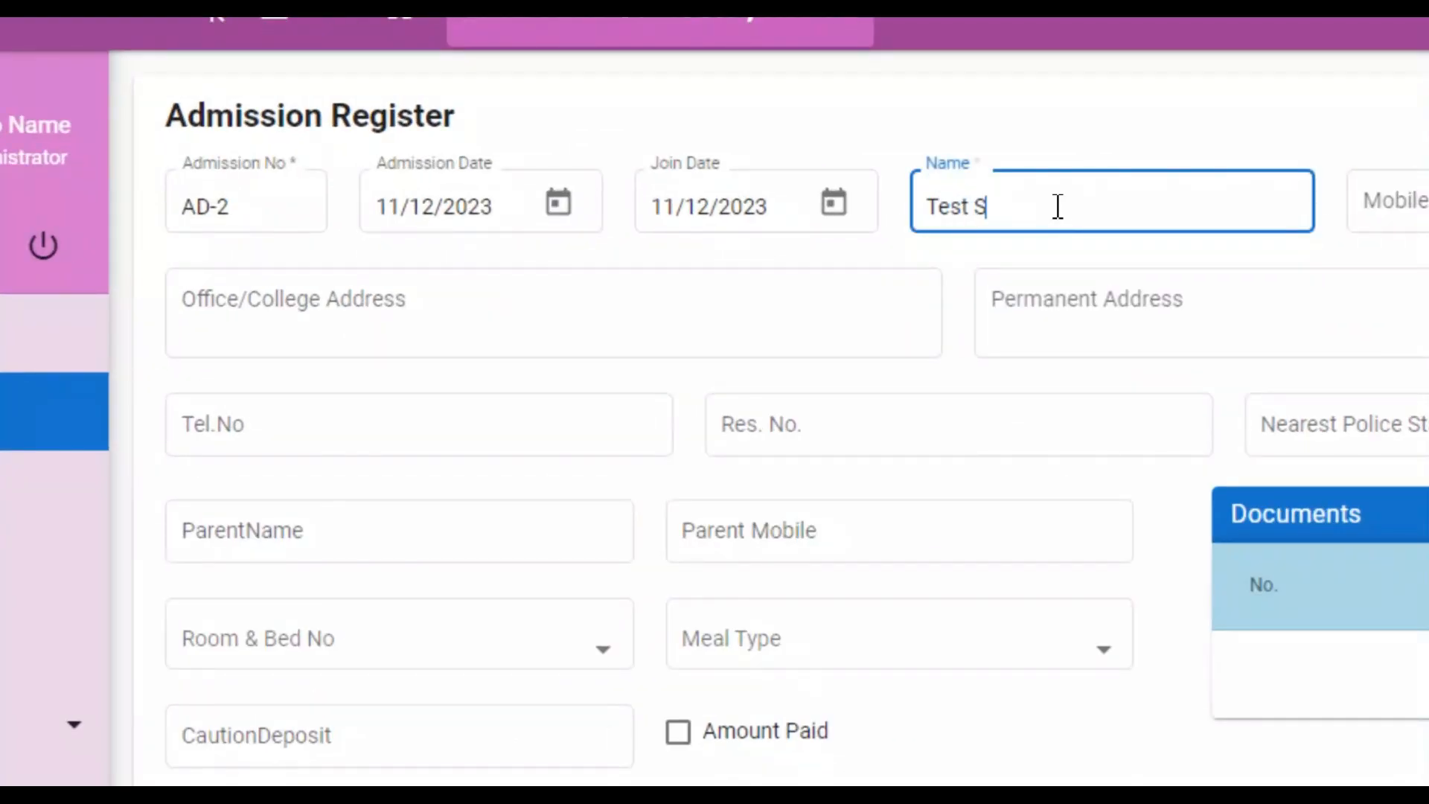
type("Test Guest")
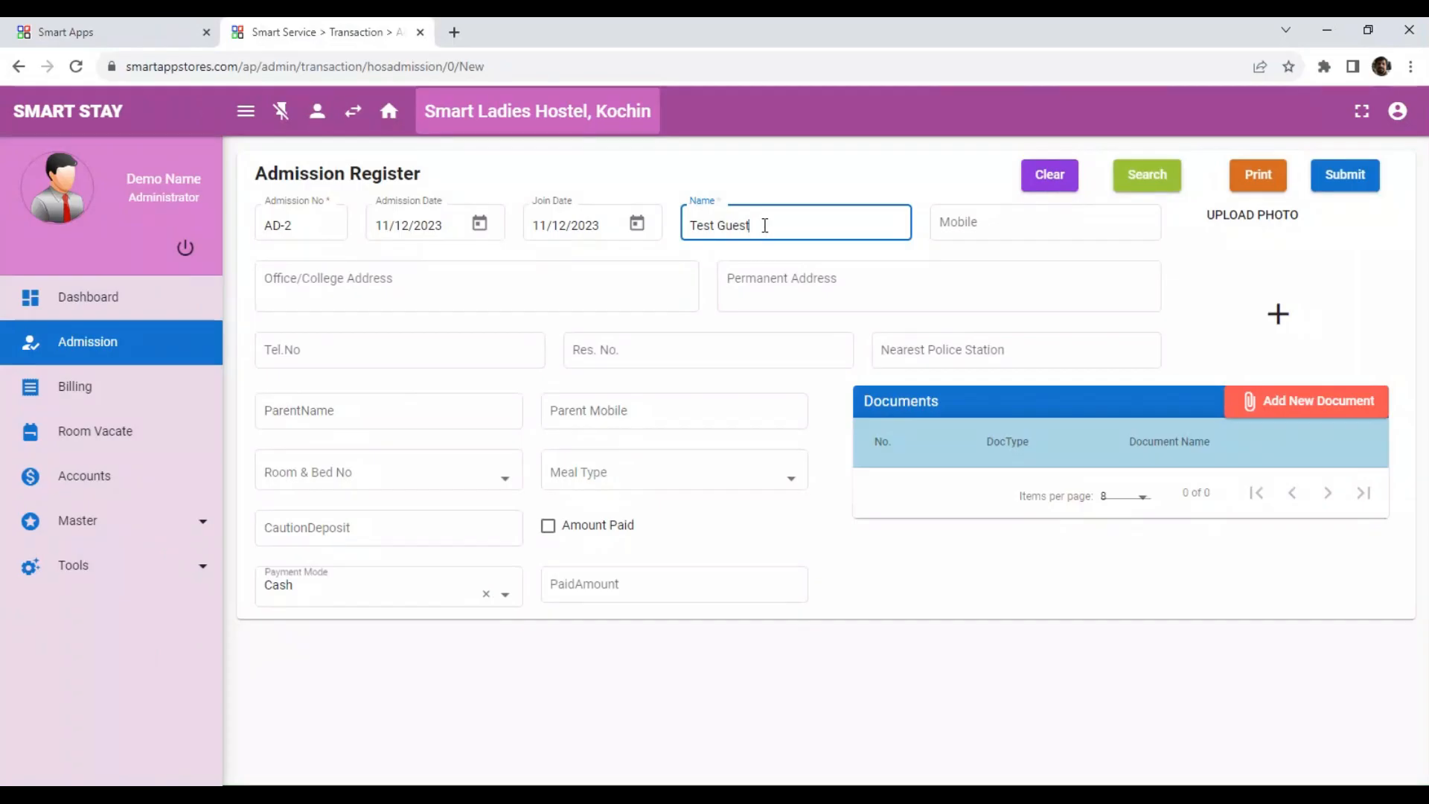
left_click(345, 650)
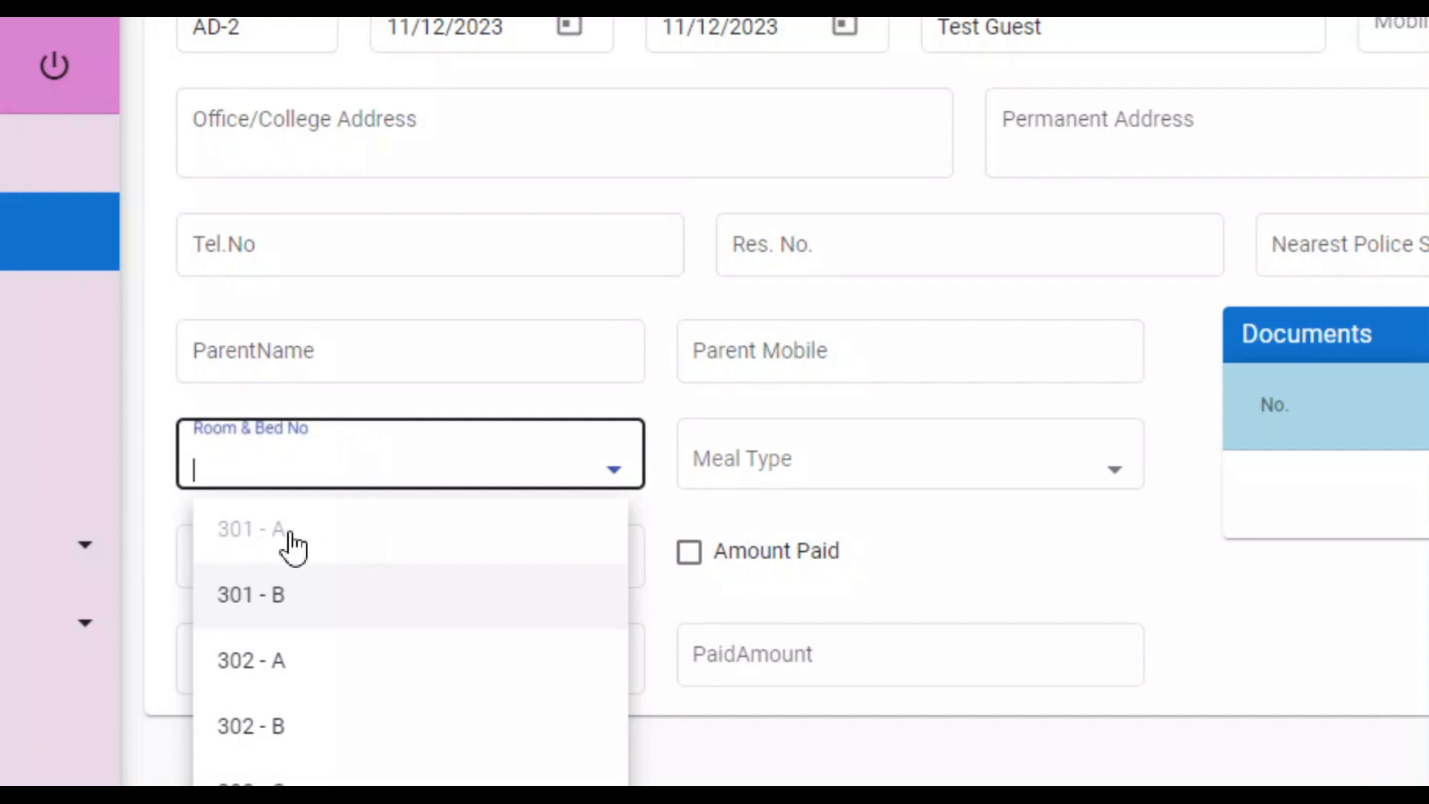
left_click(282, 596)
left_click(995, 462)
left_click(830, 593)
left_click(692, 555)
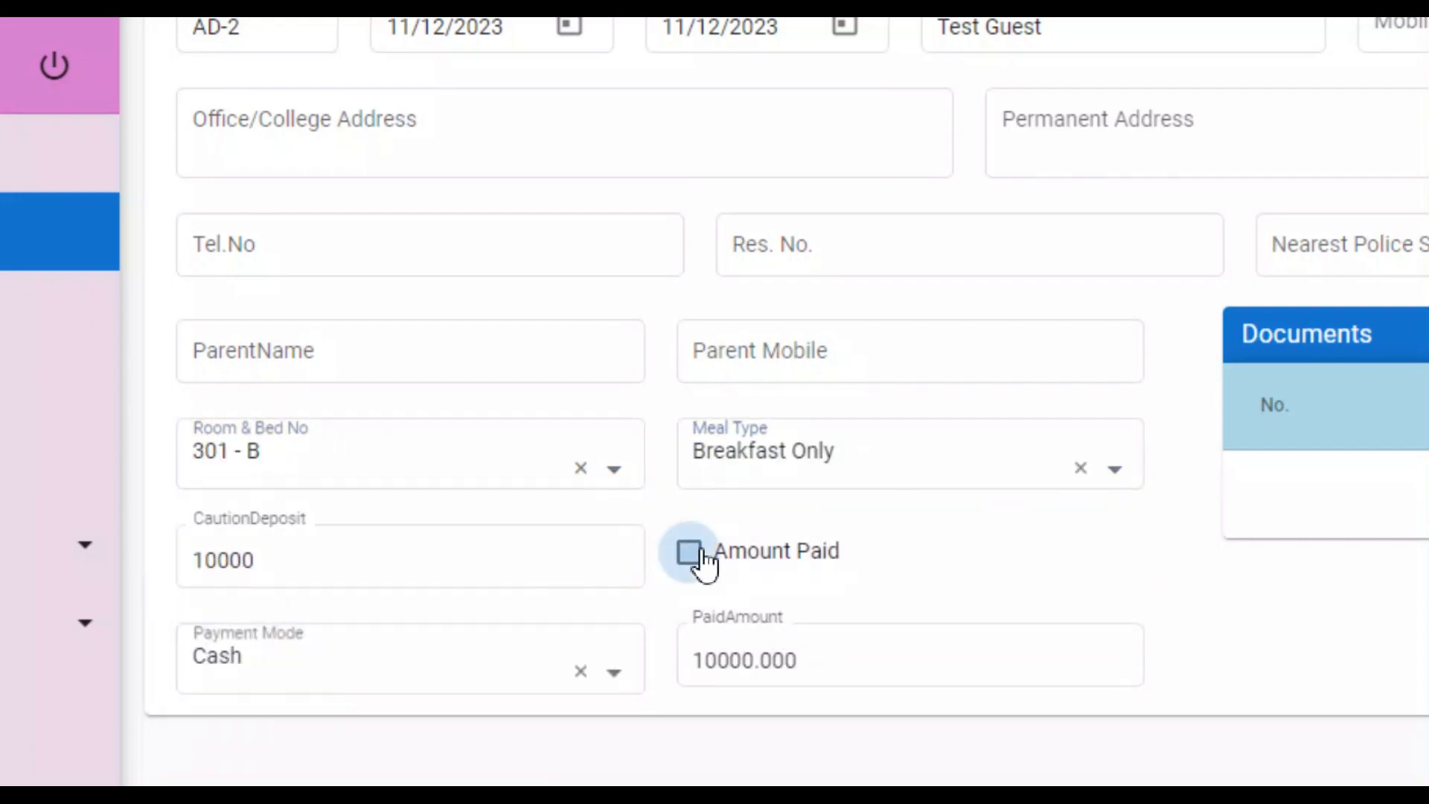
left_click(883, 666)
left_click(1342, 172)
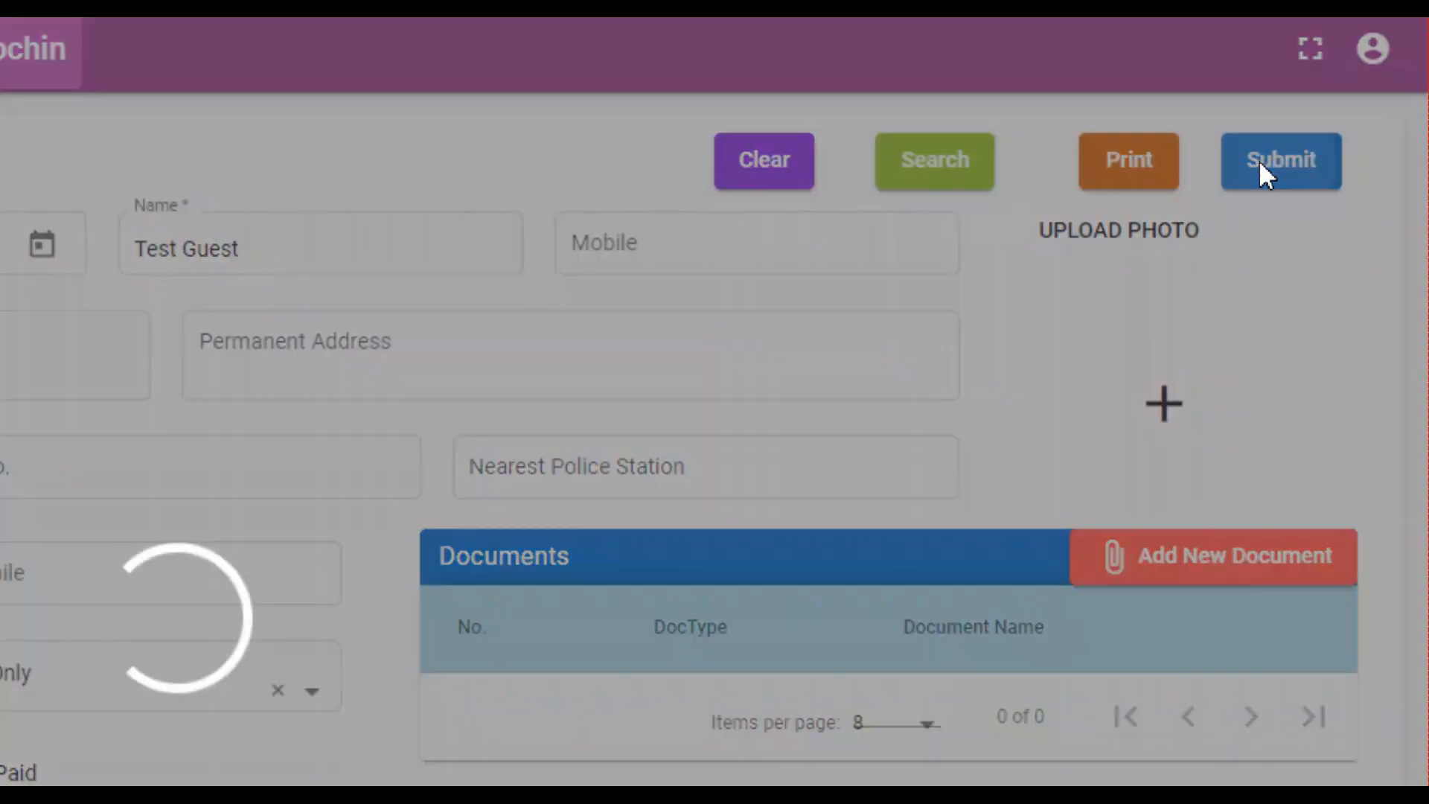
left_click(752, 472)
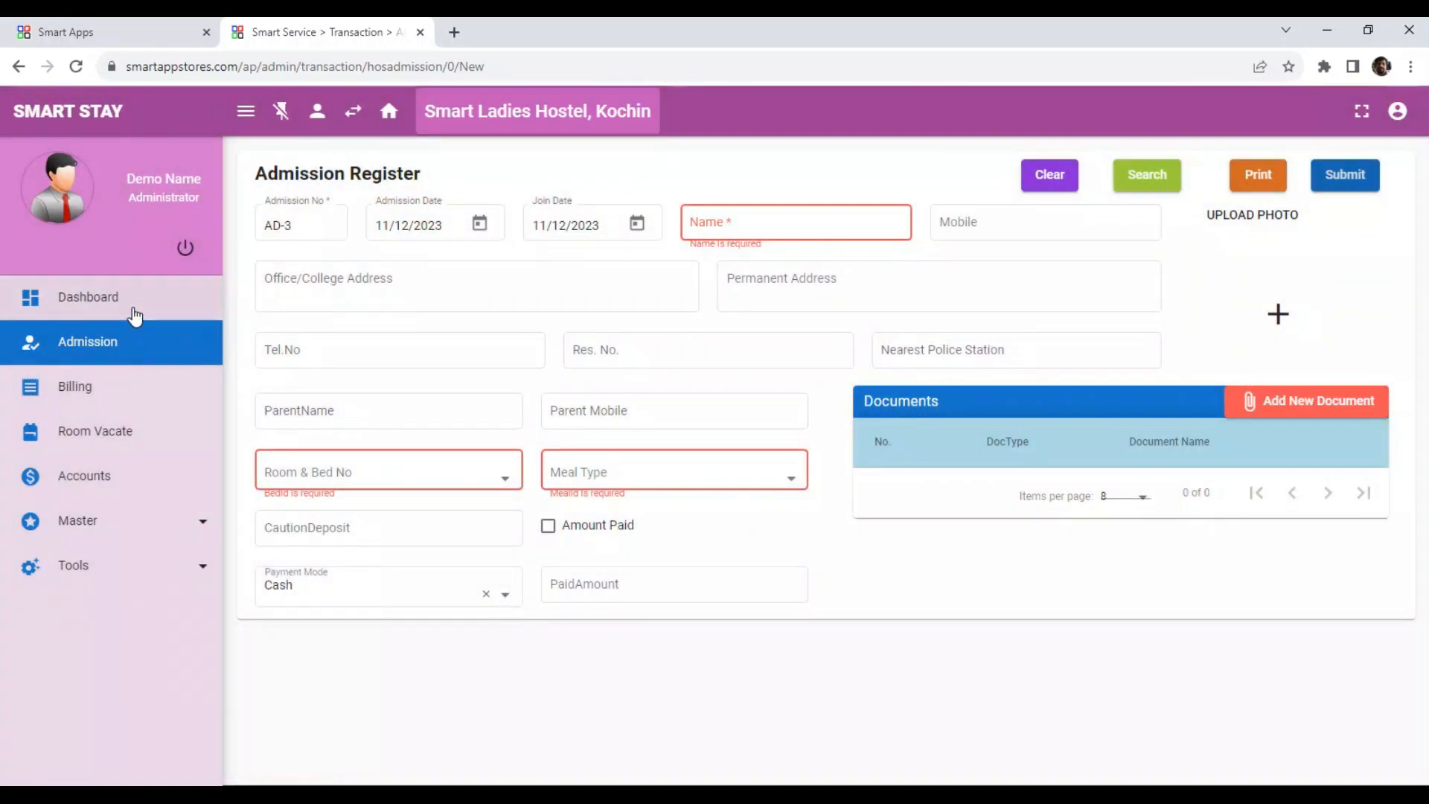
Go to the dashboard, search the rooms for 'gu', and clear the search keyword.
left_click(115, 309)
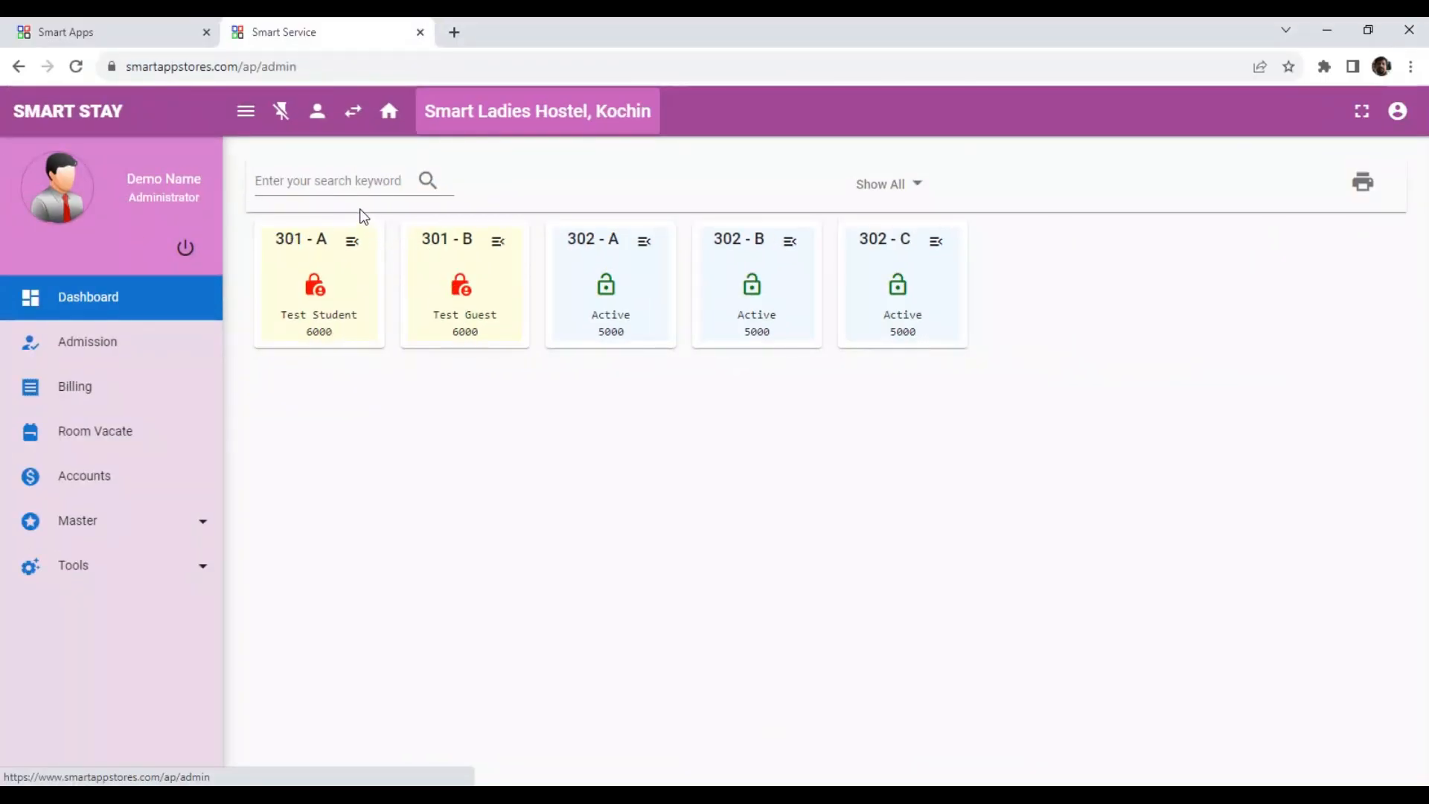
left_click(344, 186)
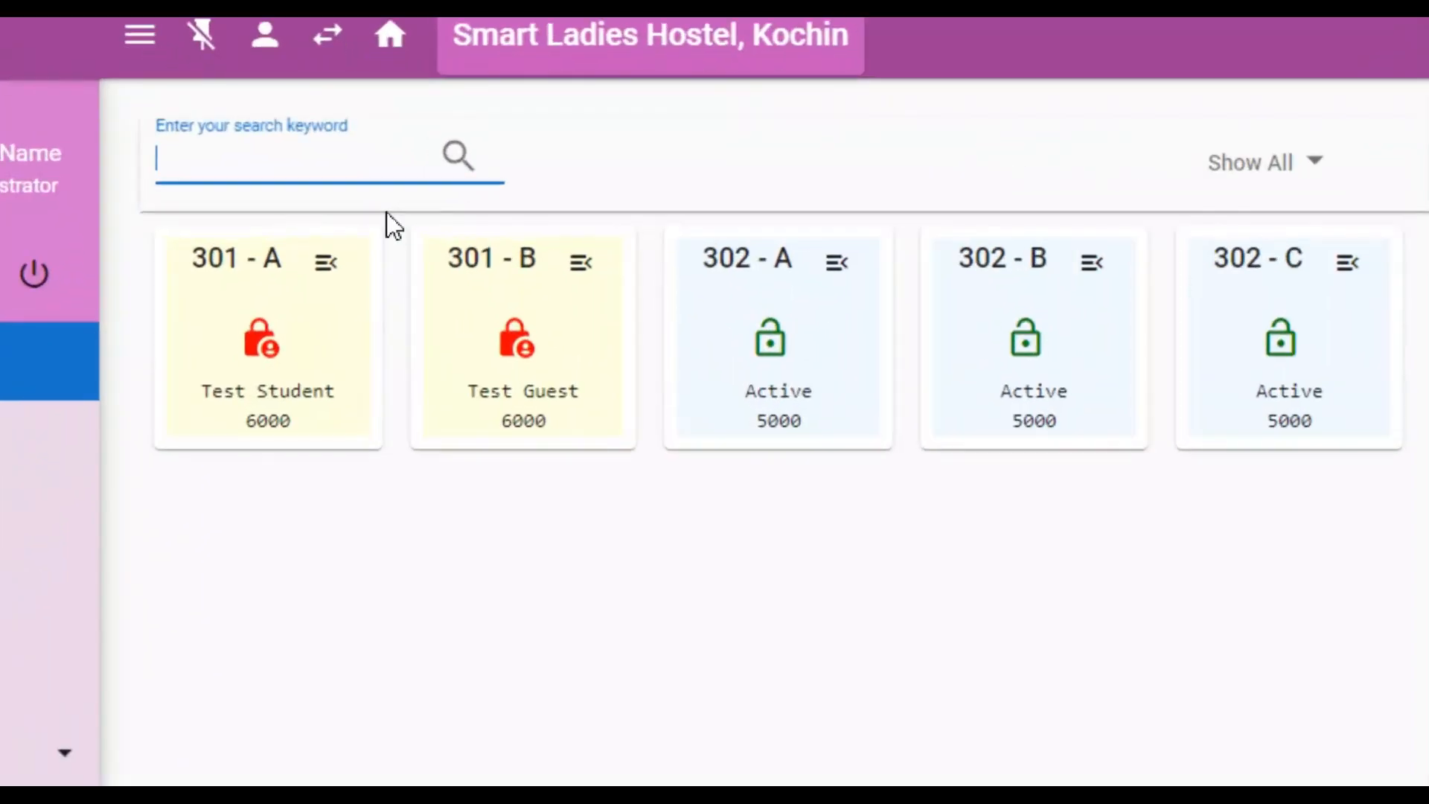
type("gu")
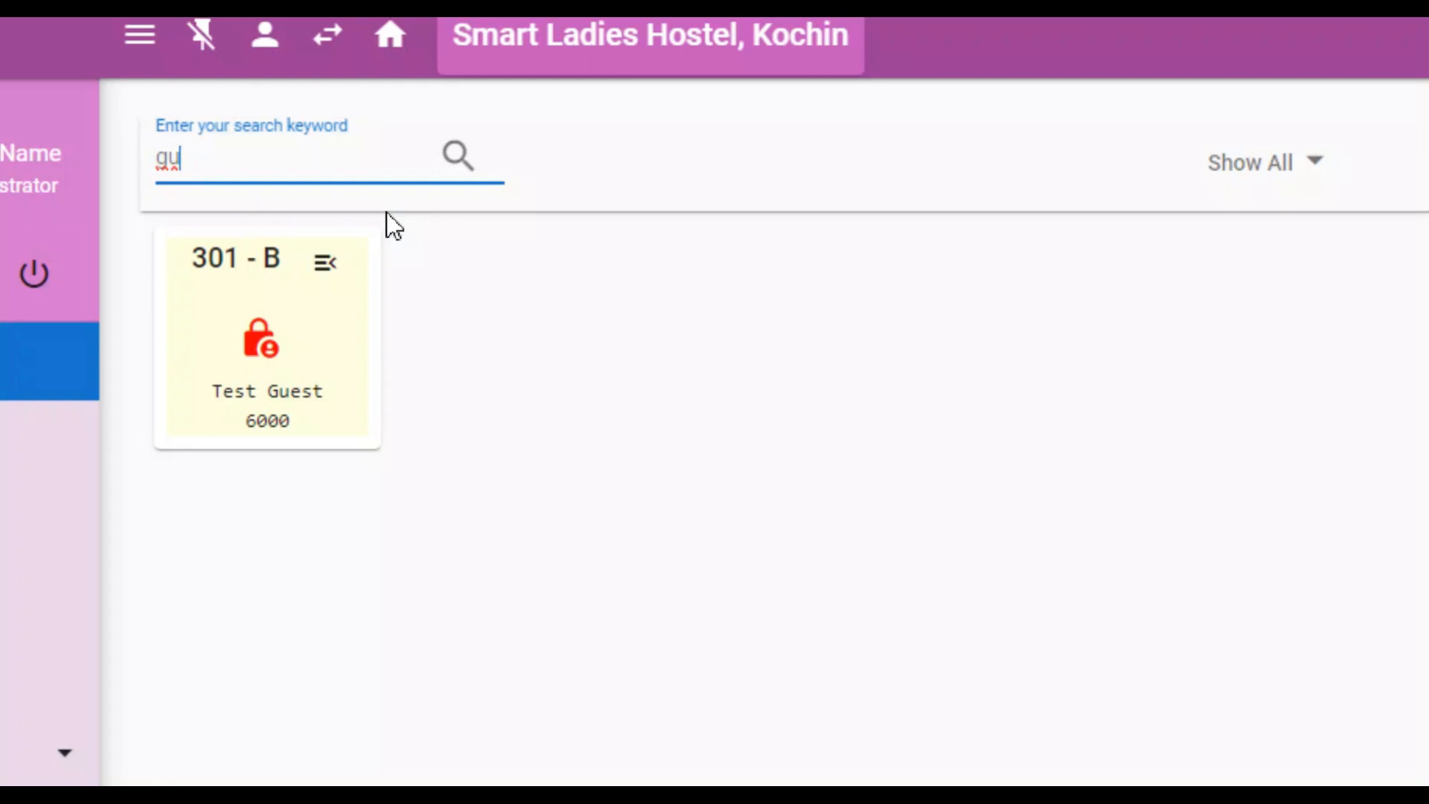
key("BackSpace")
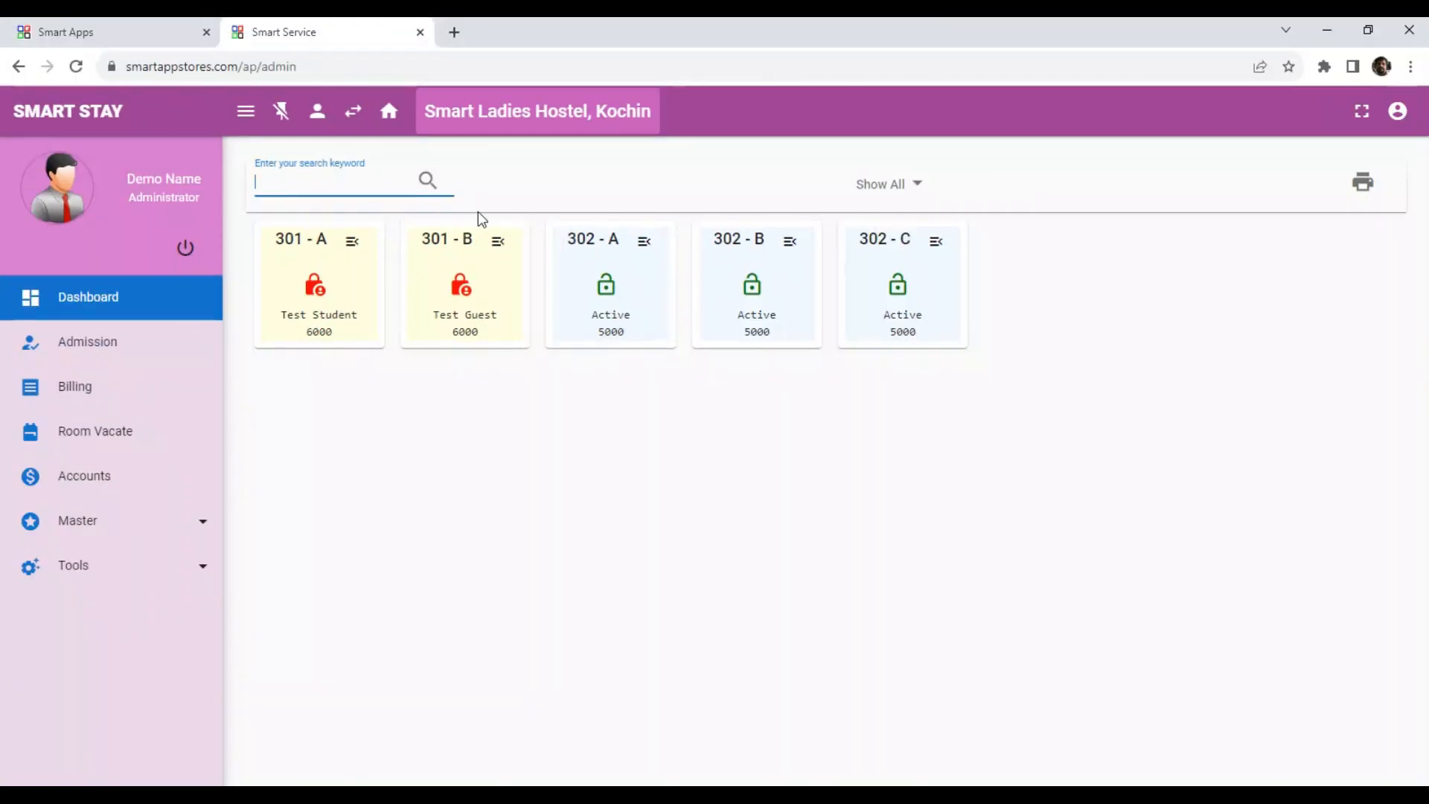
Filter the dashboard rooms to Available Rooms and then to Occupied Rooms.
left_click(919, 186)
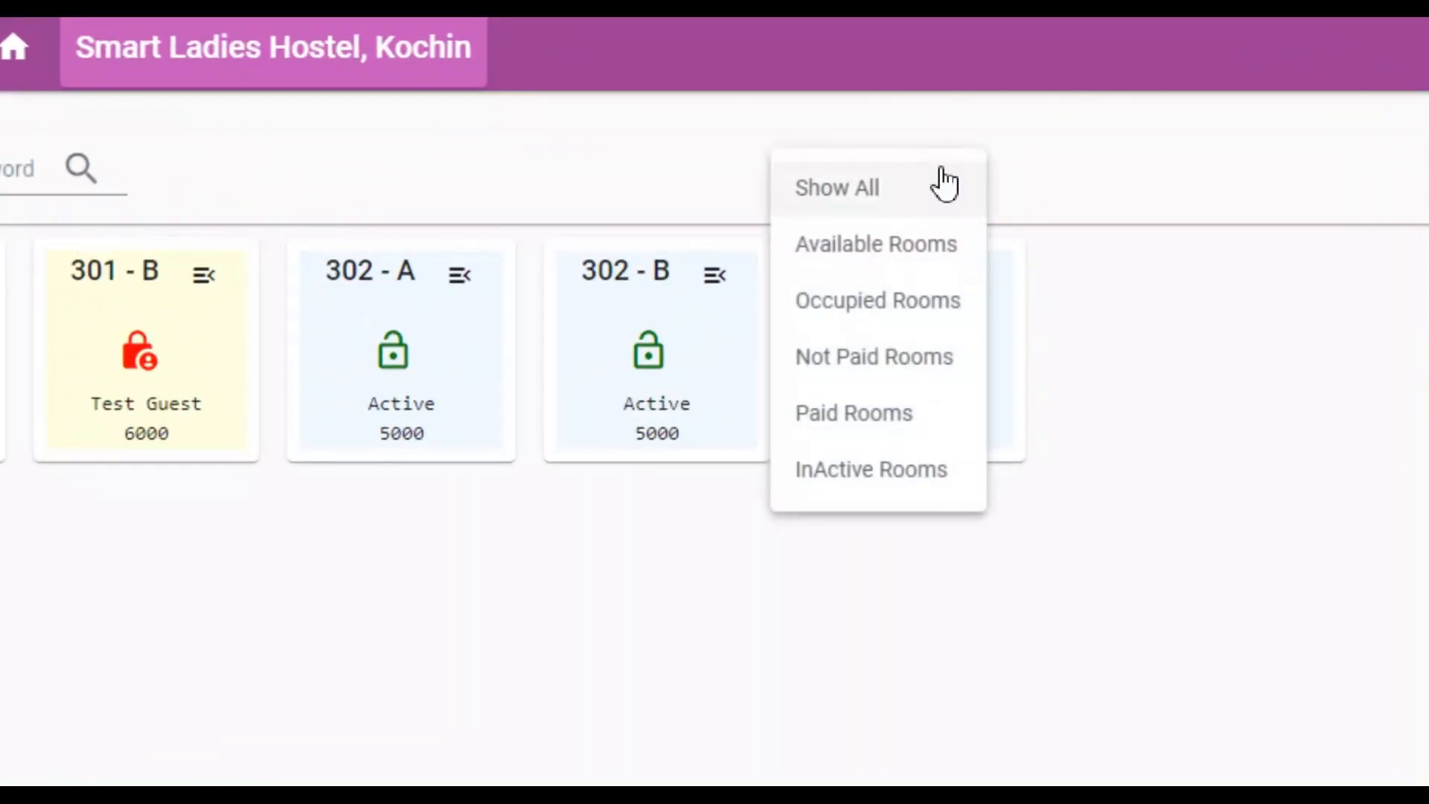
left_click(891, 250)
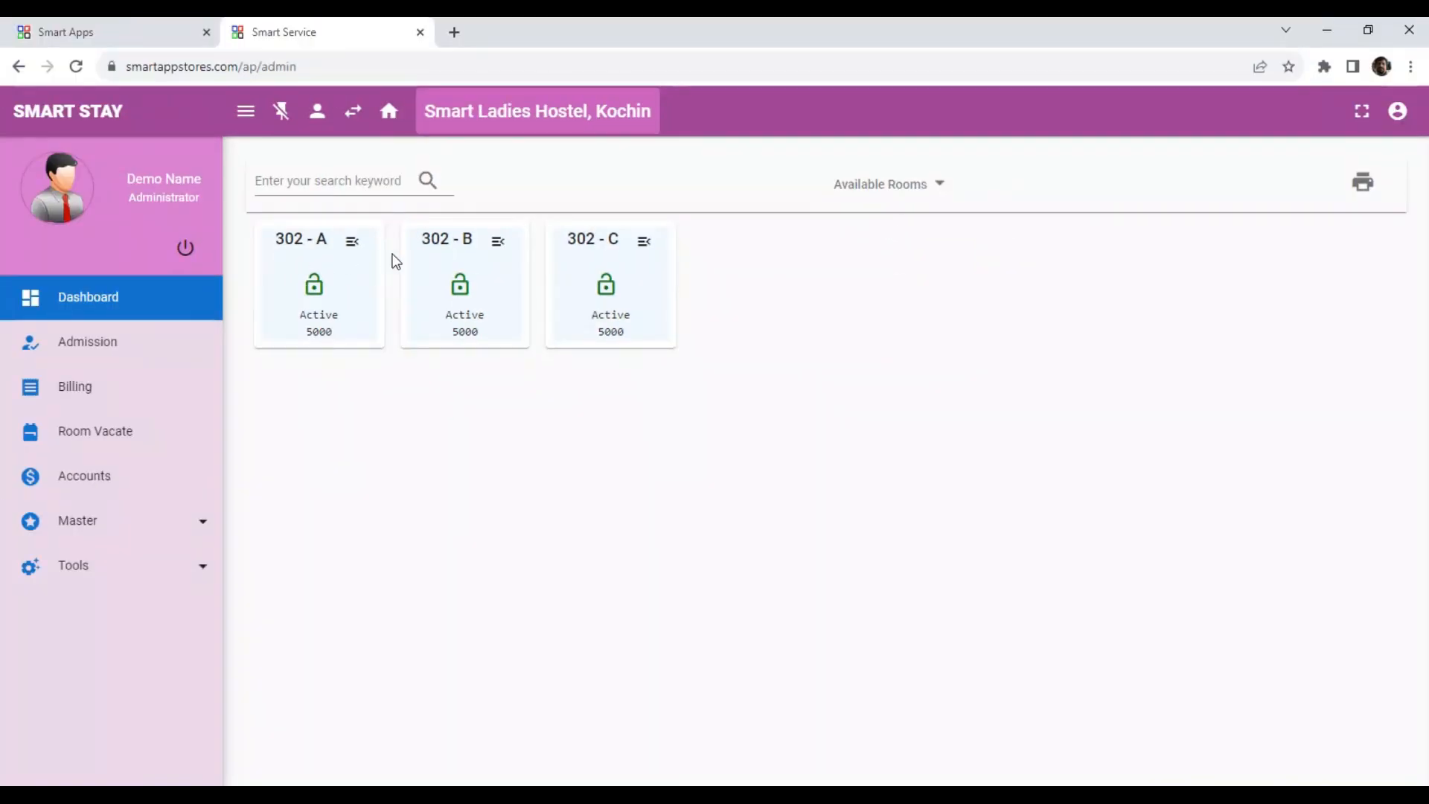
left_click(908, 195)
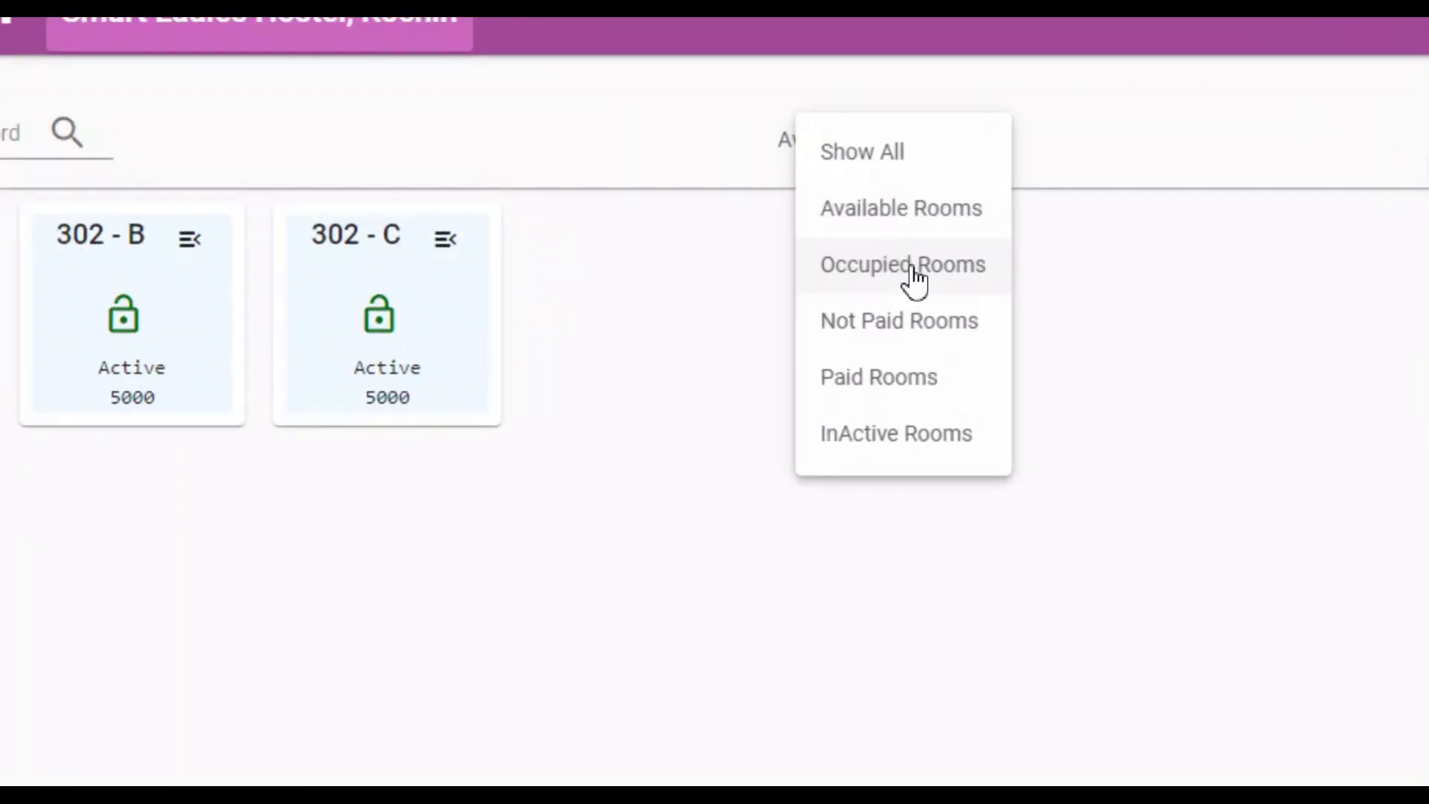
left_click(912, 265)
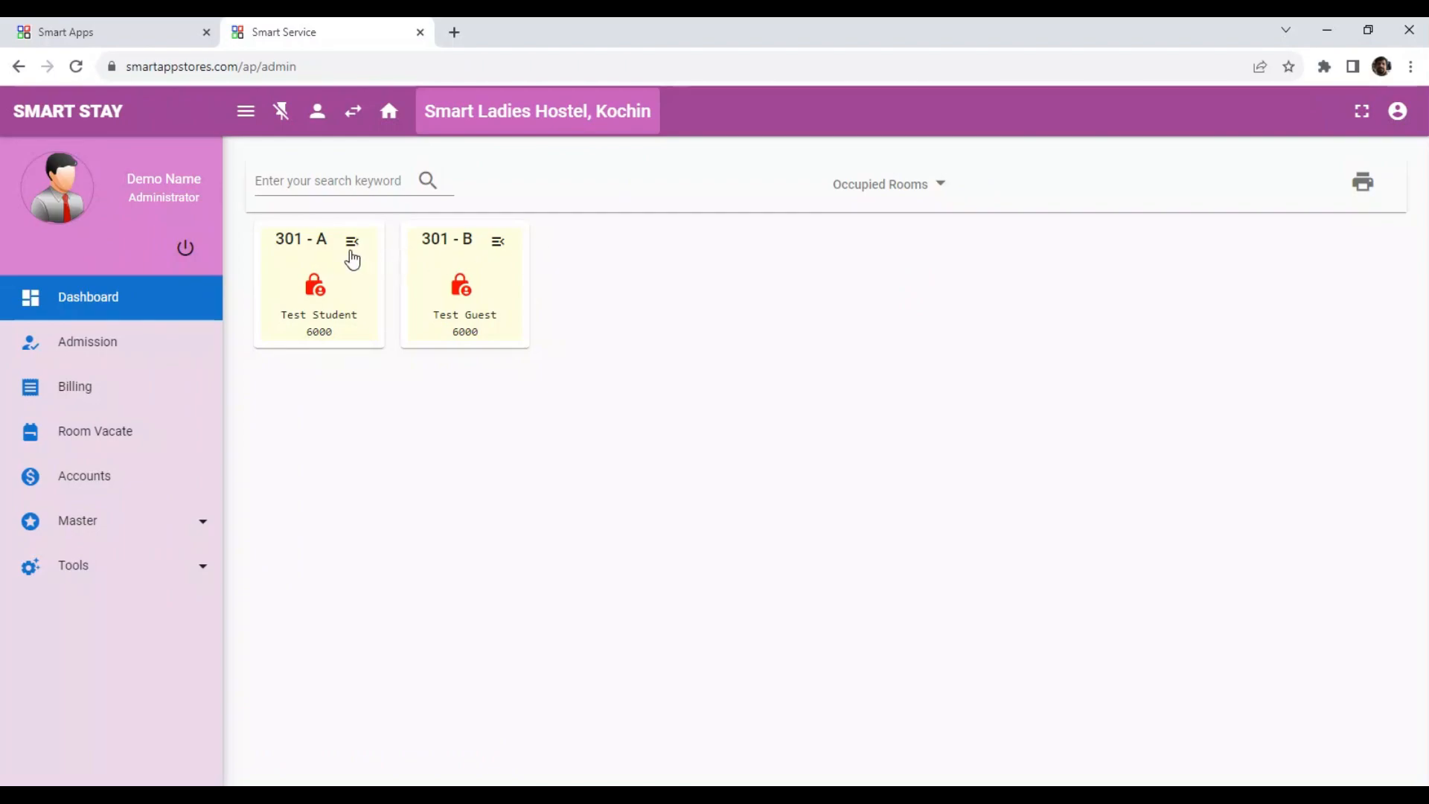
Filter the dashboard to Not Paid Rooms for November 2023.
left_click(915, 189)
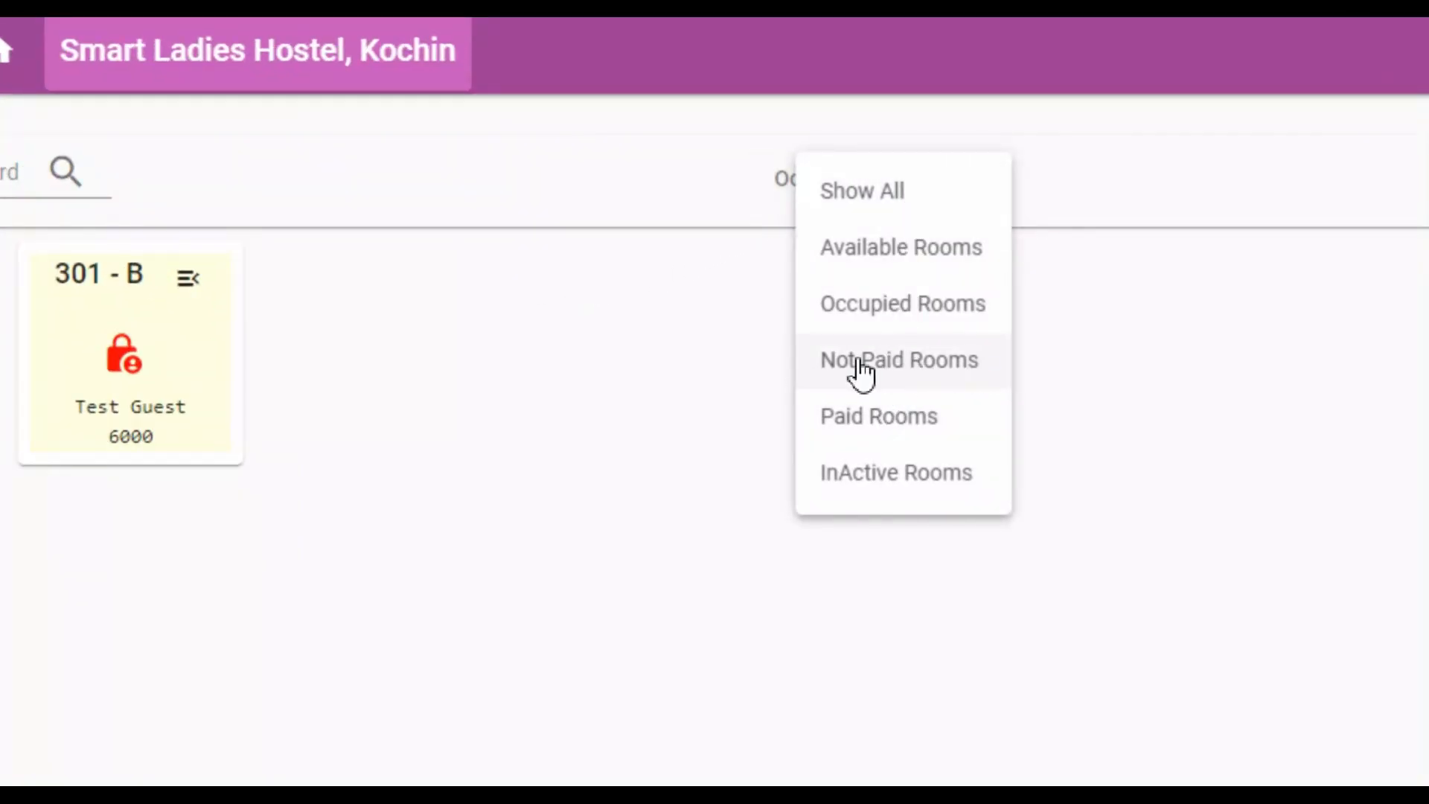
left_click(897, 360)
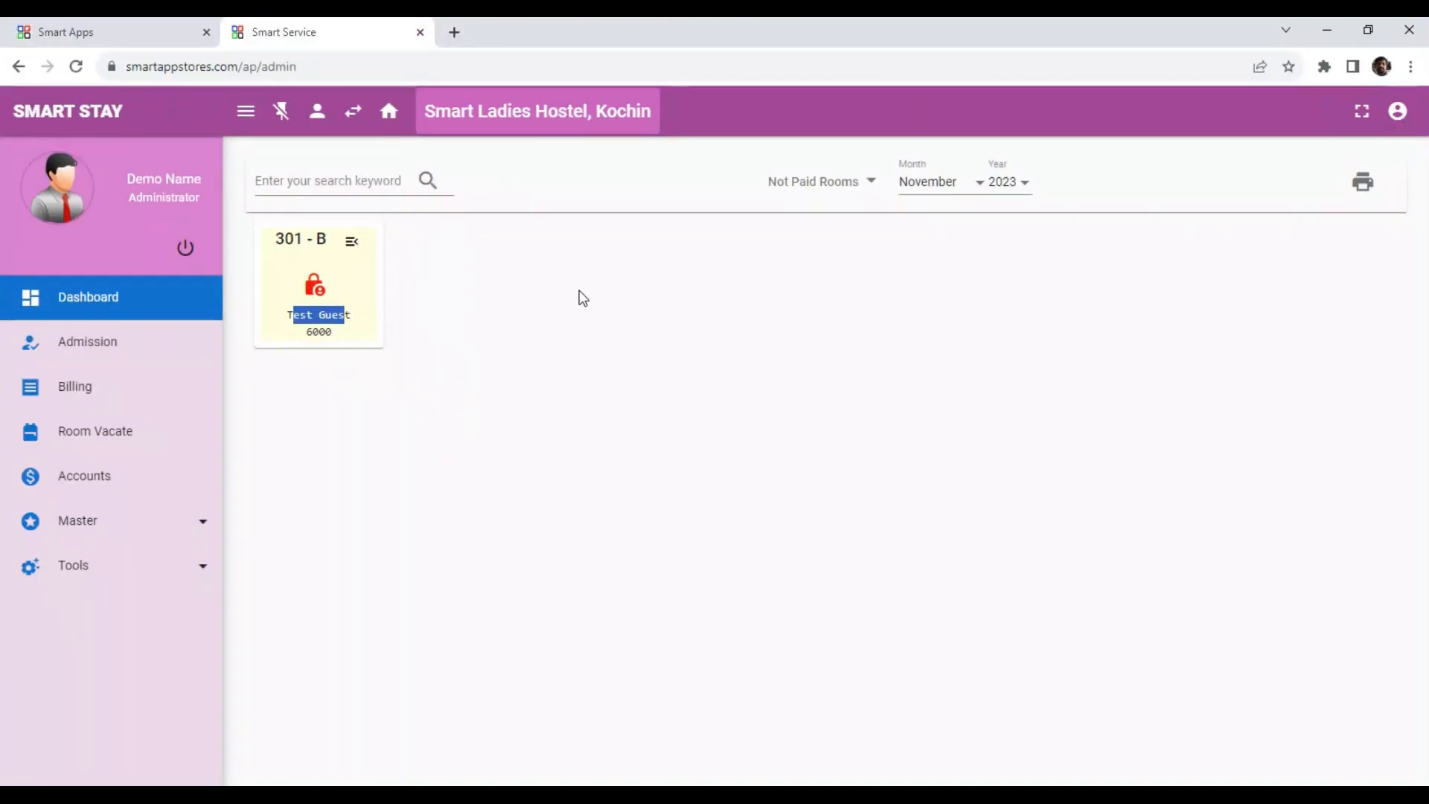
left_click(946, 183)
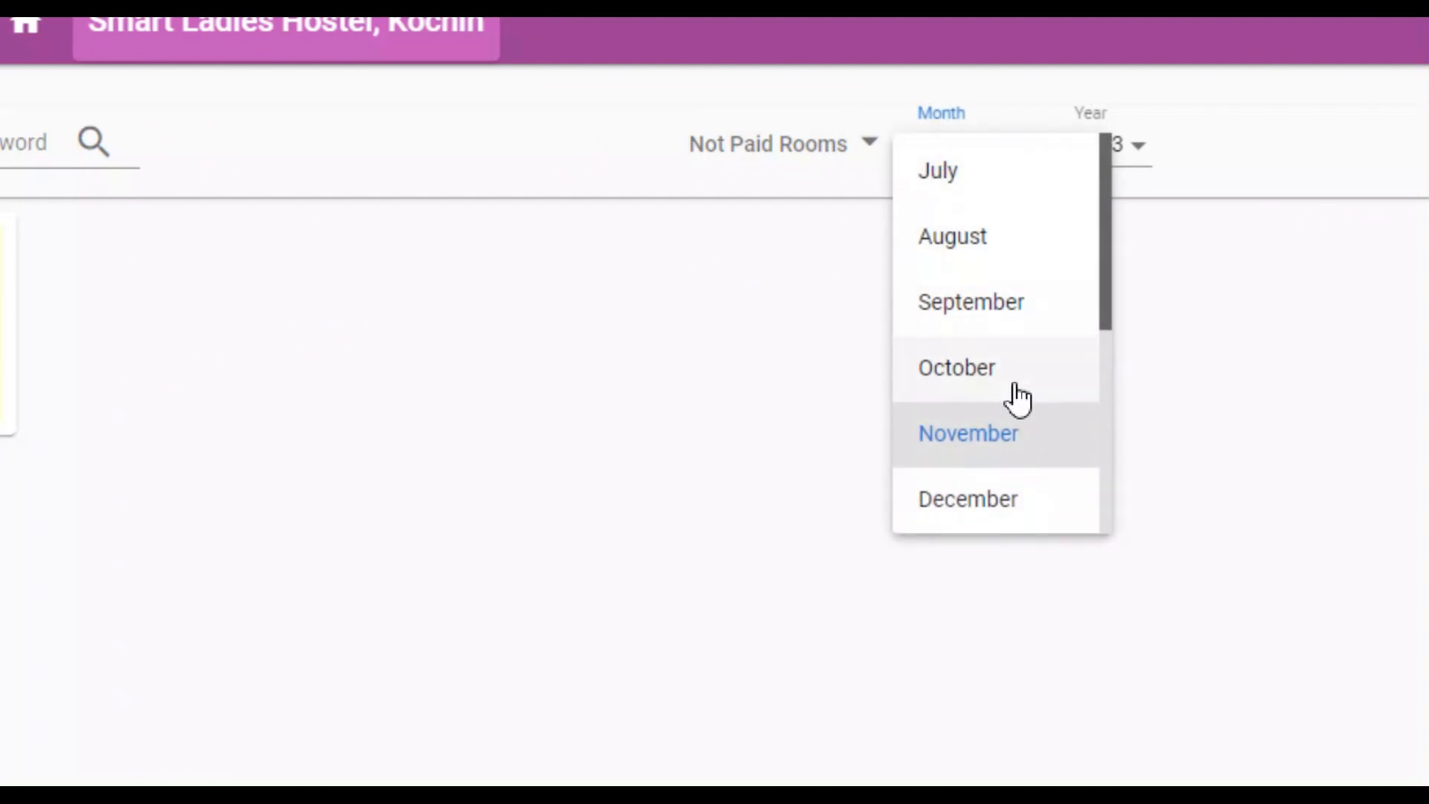
left_click(1247, 332)
left_click(1146, 146)
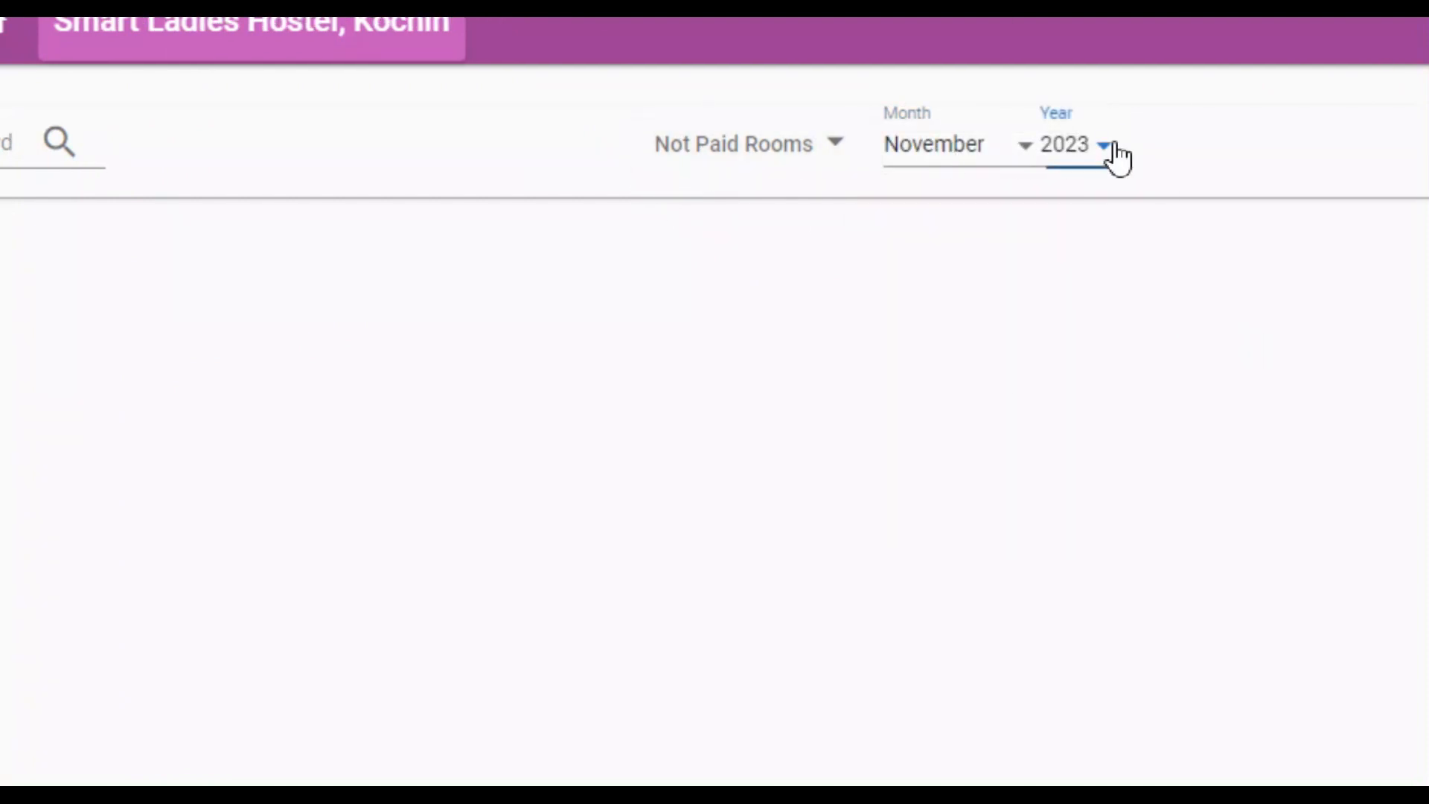
left_click(1352, 144)
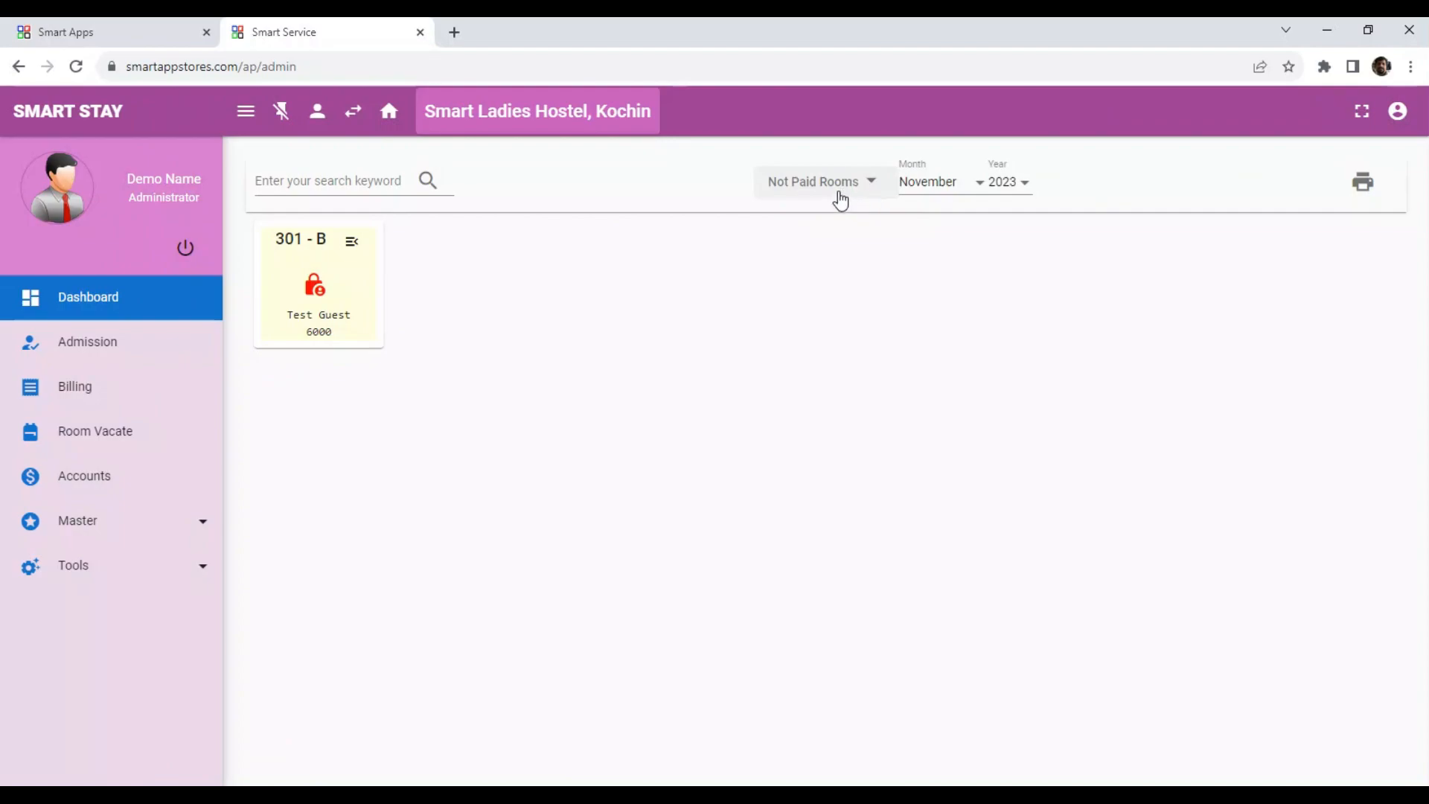
Switch the dashboard filter to Paid Rooms and select the listed room's label and guest name.
left_click(839, 195)
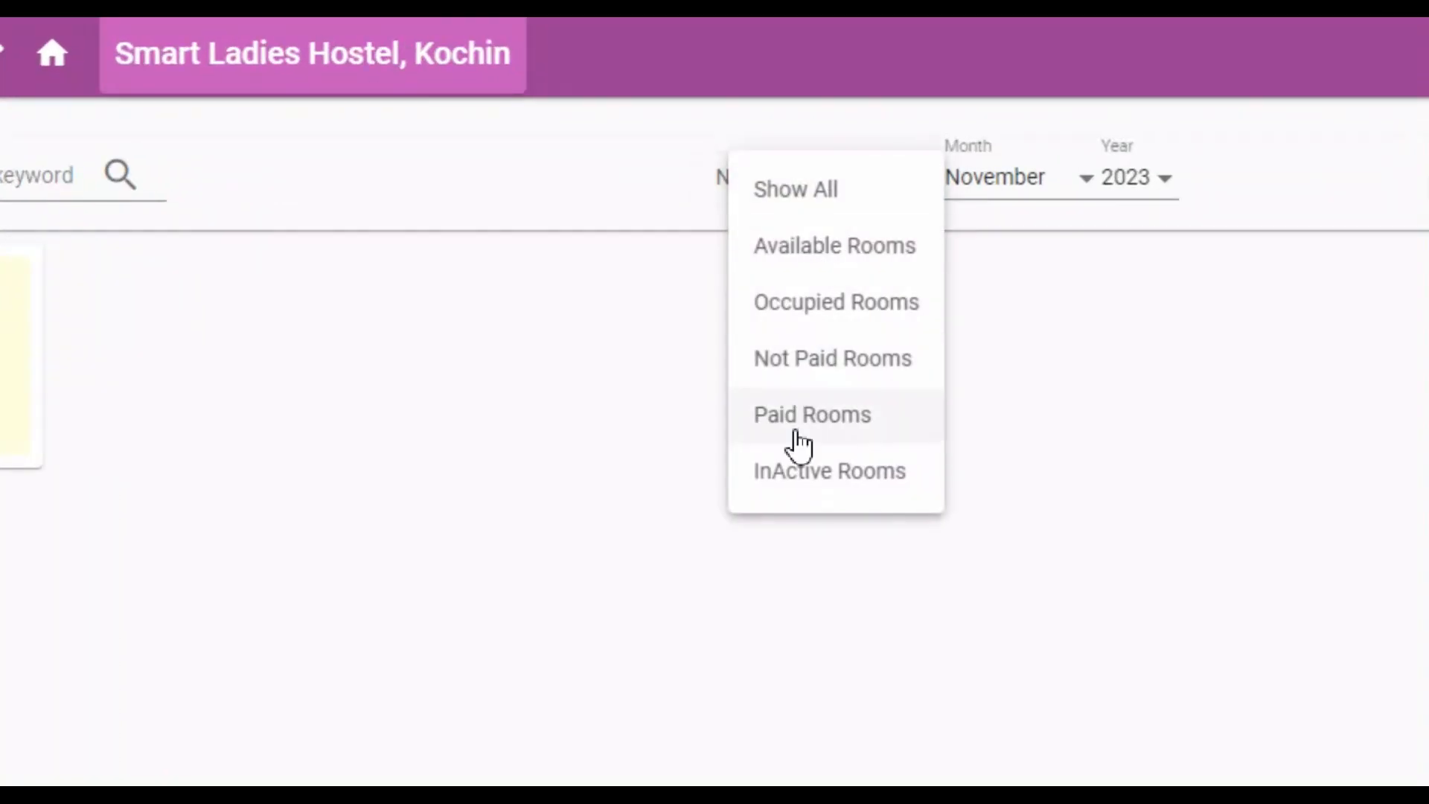
left_click(796, 431)
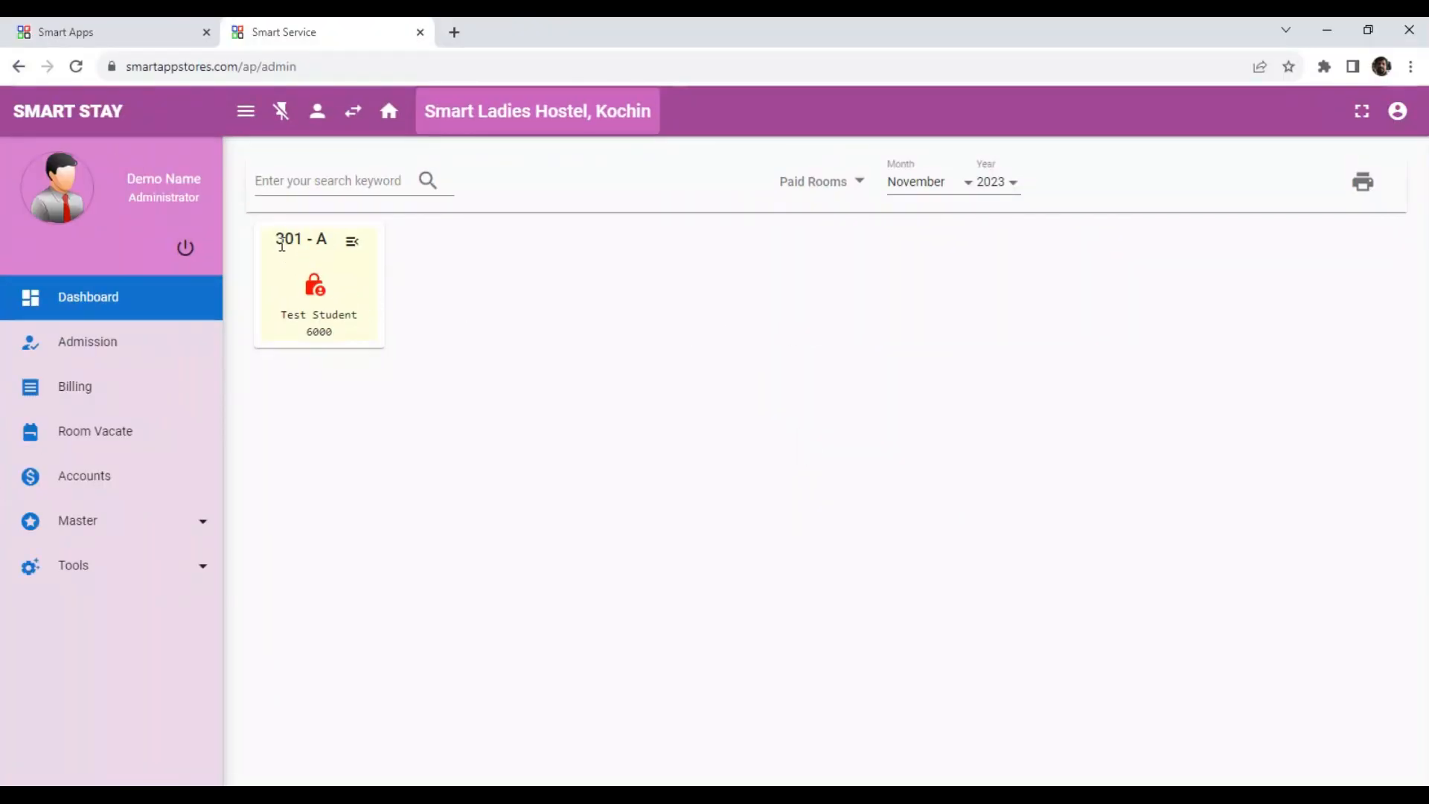
left_click_drag(281, 244, 330, 260)
left_click_drag(284, 309, 359, 316)
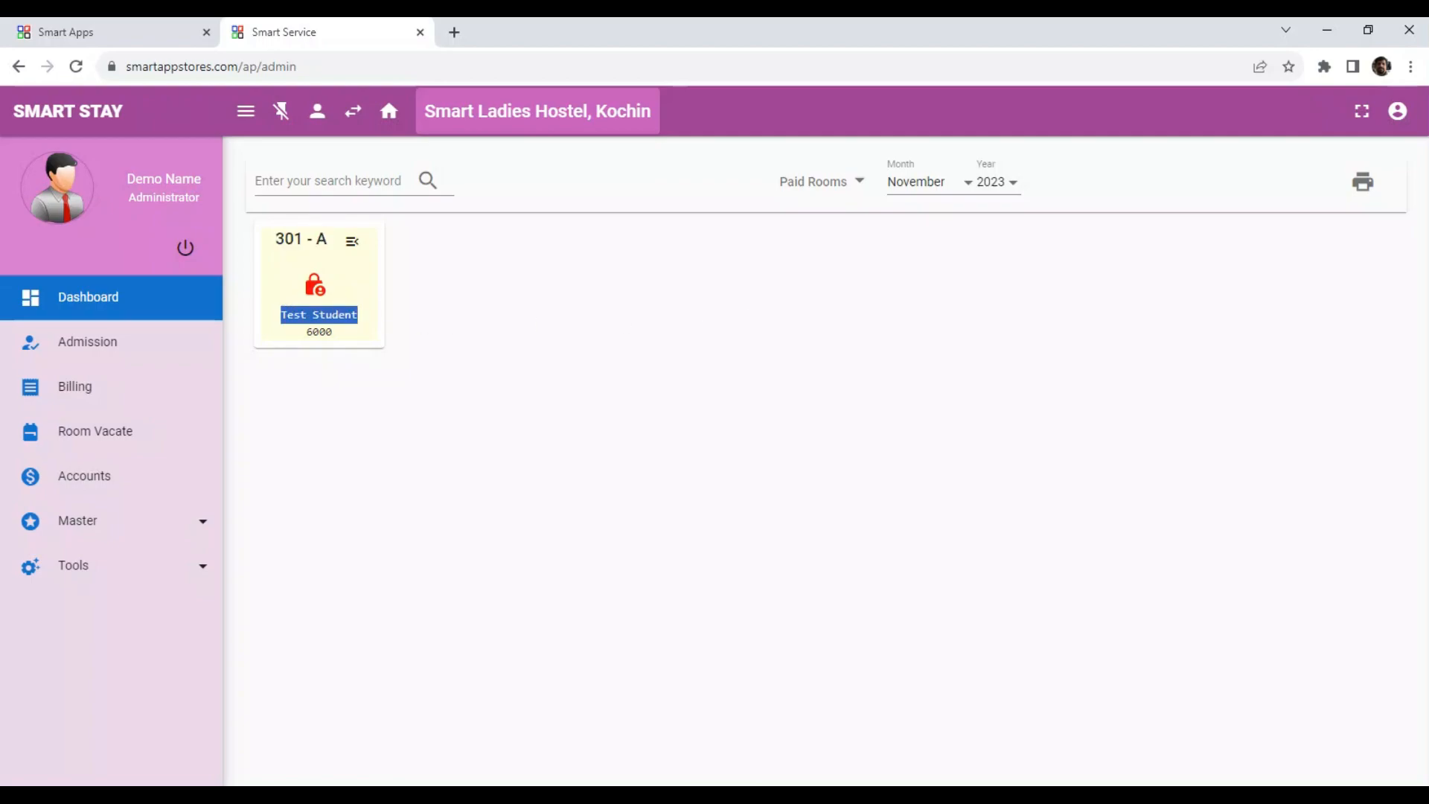
Print the Paid Rooms report for November 2023 and close the report tab.
left_click(843, 183)
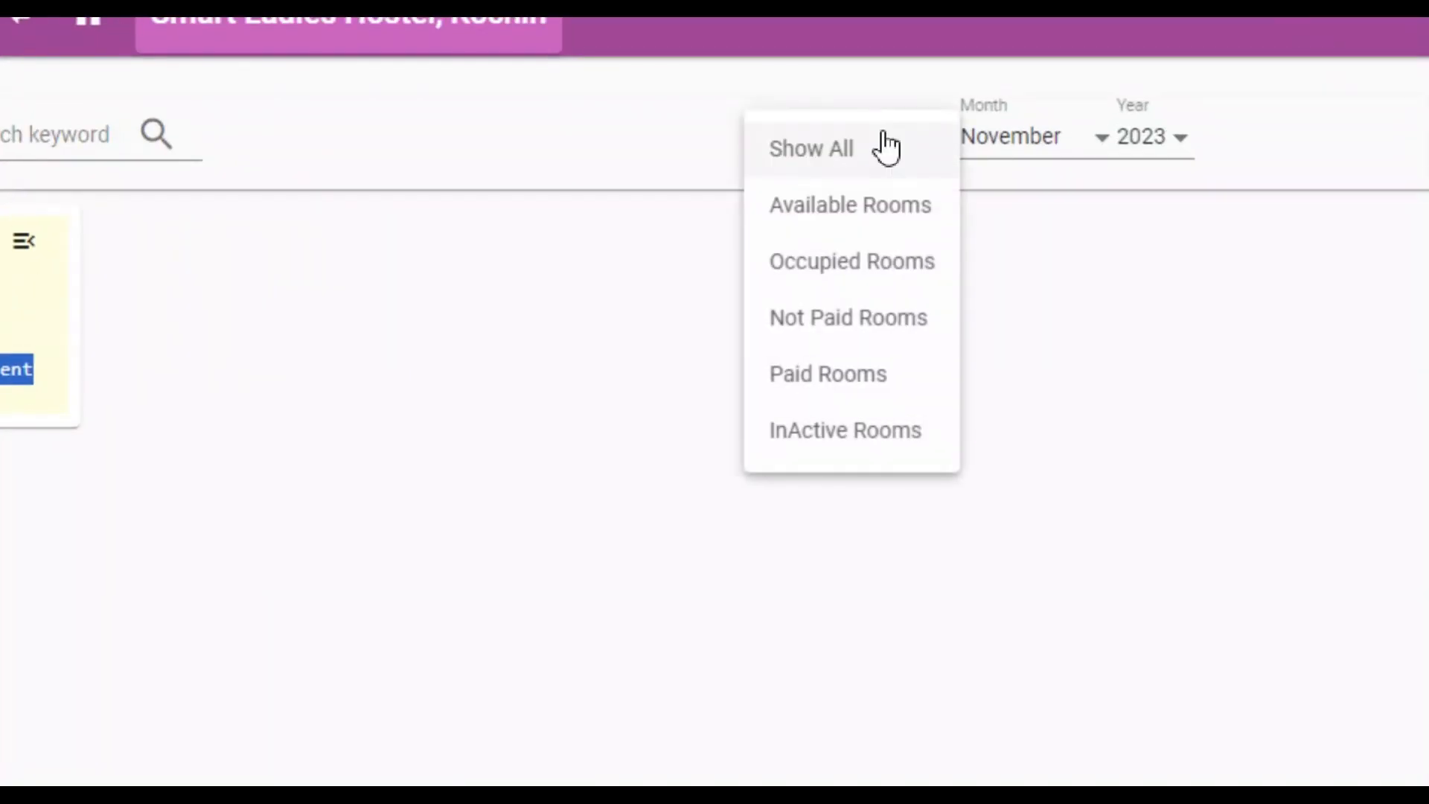
left_click(828, 379)
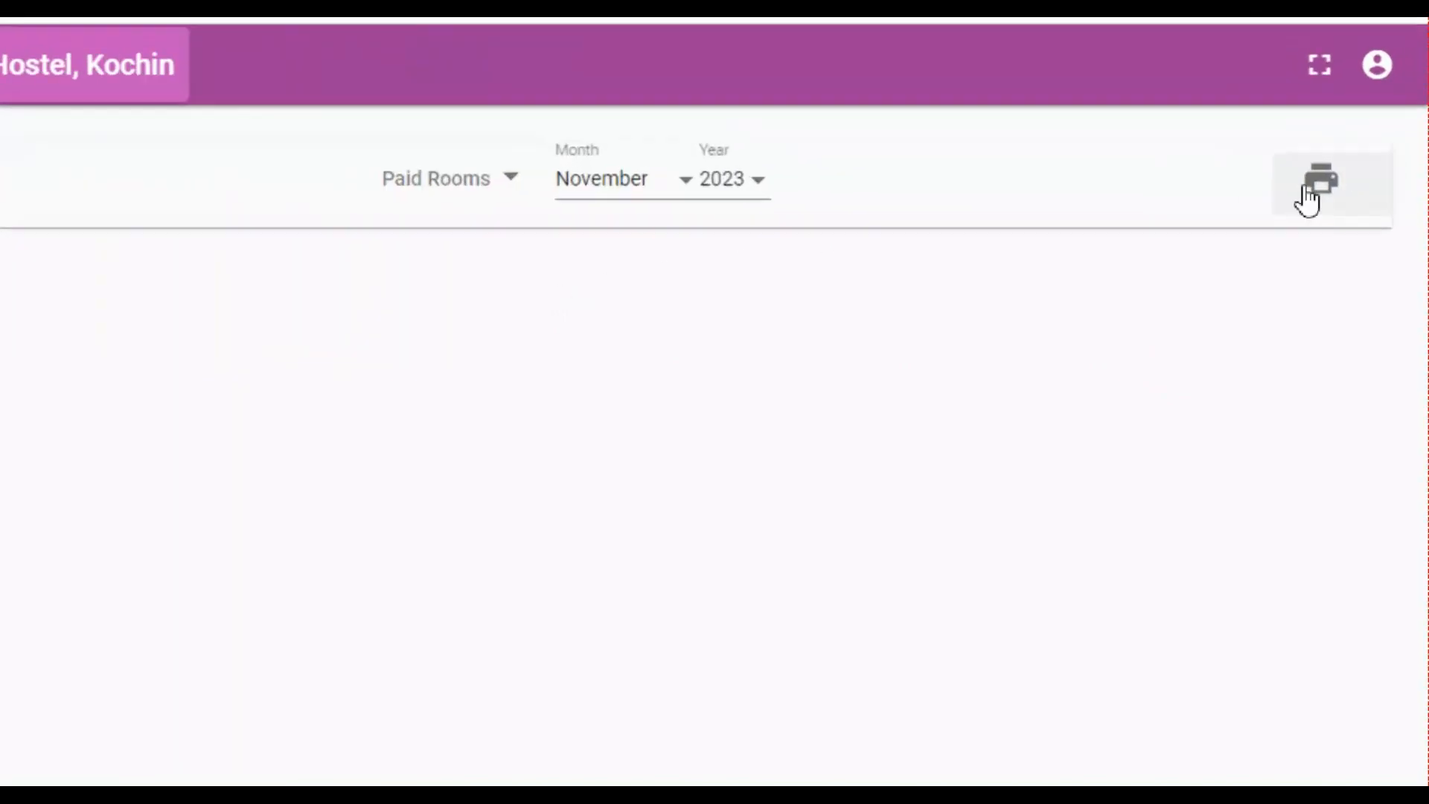
left_click(1303, 190)
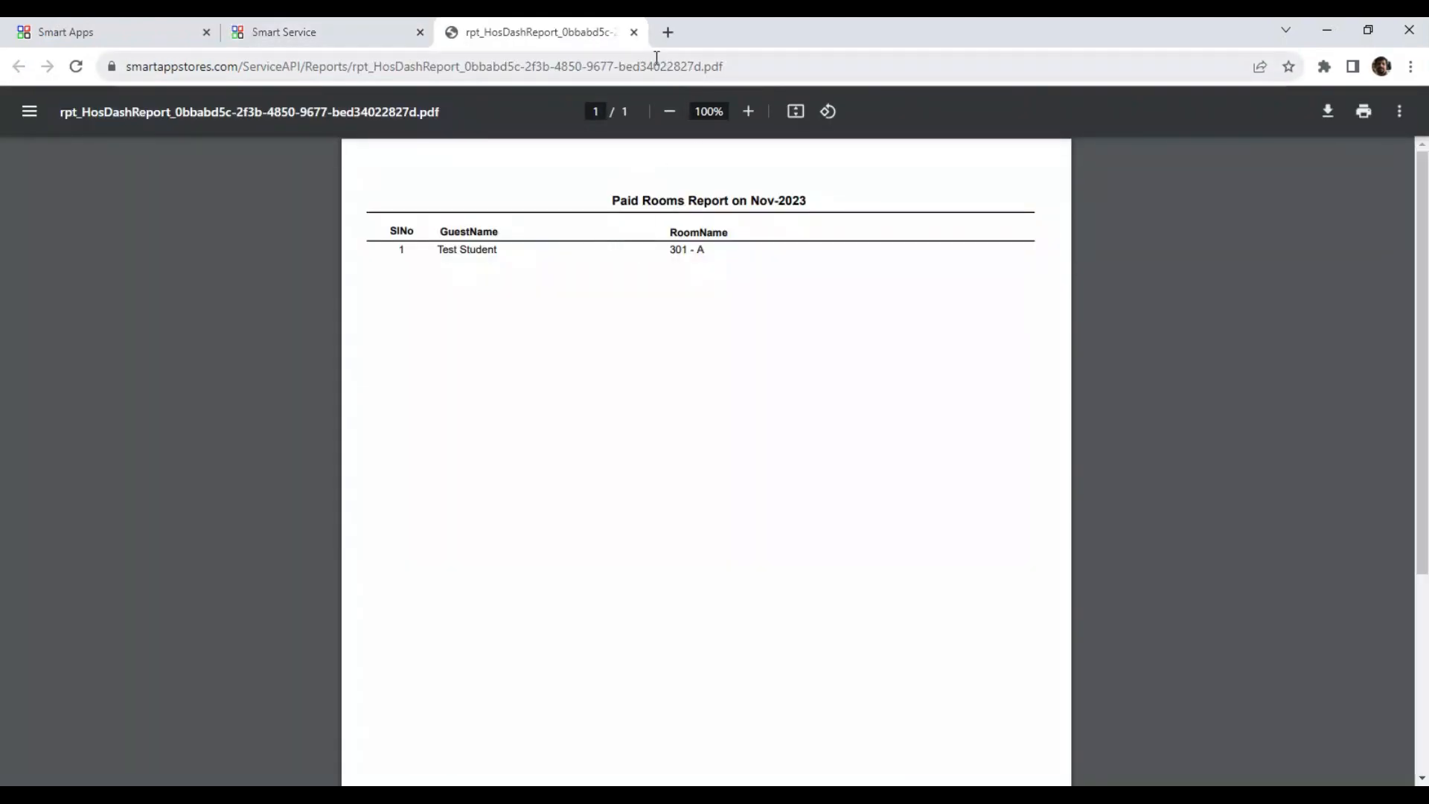
left_click(634, 33)
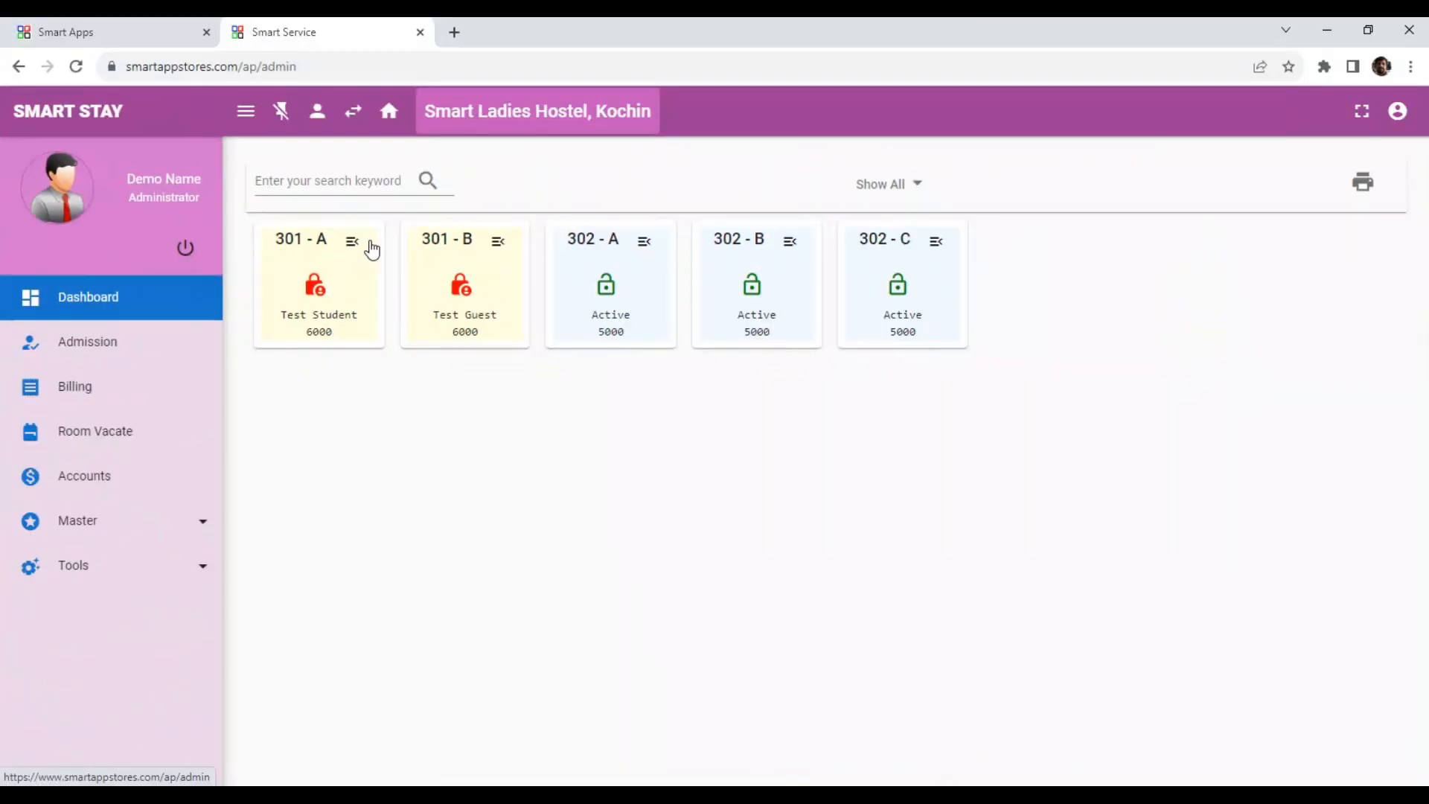
Vacate room 301-A from the dashboard, submit the vacate form, print the payment voucher and close its tab.
left_click(352, 241)
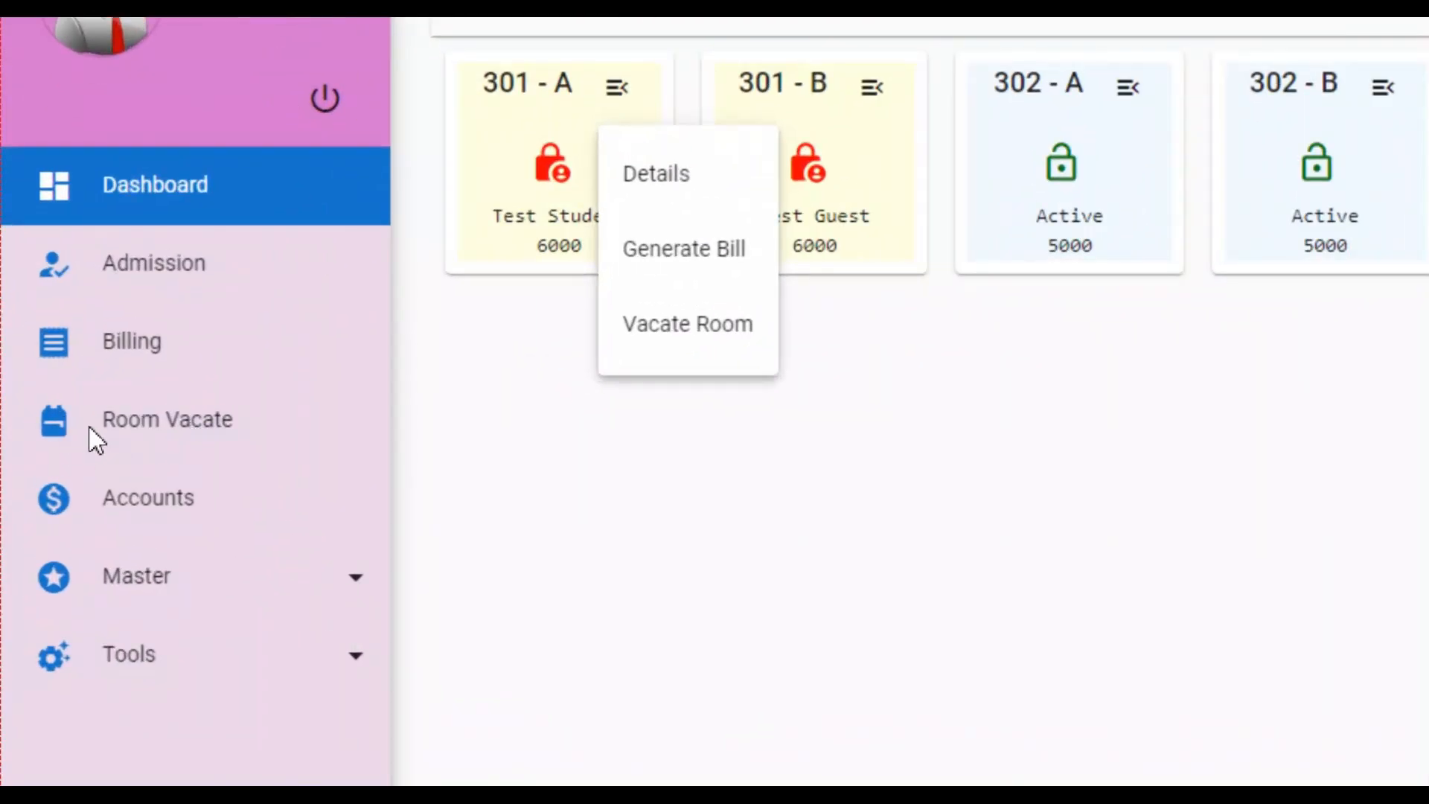
left_click(723, 325)
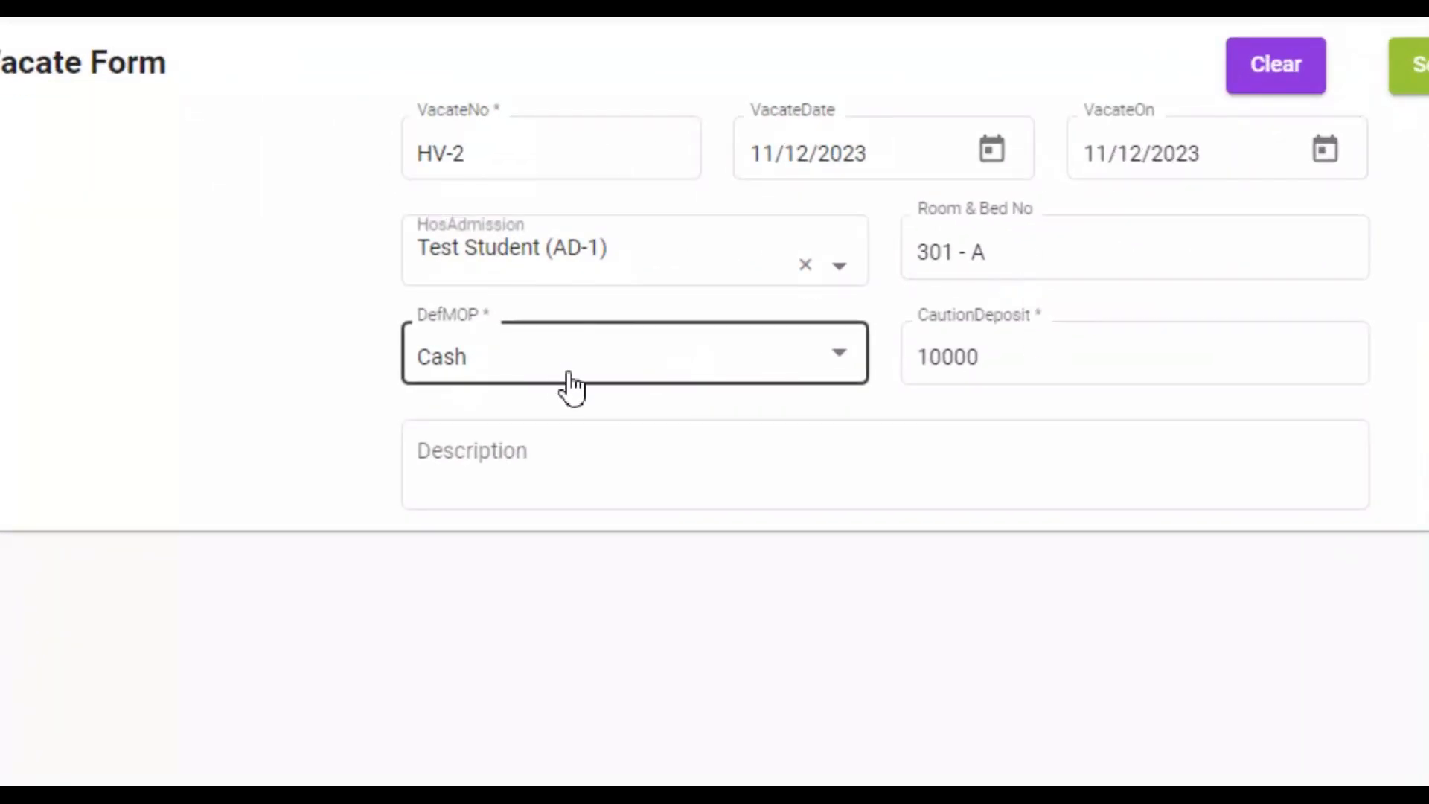
left_click(577, 470)
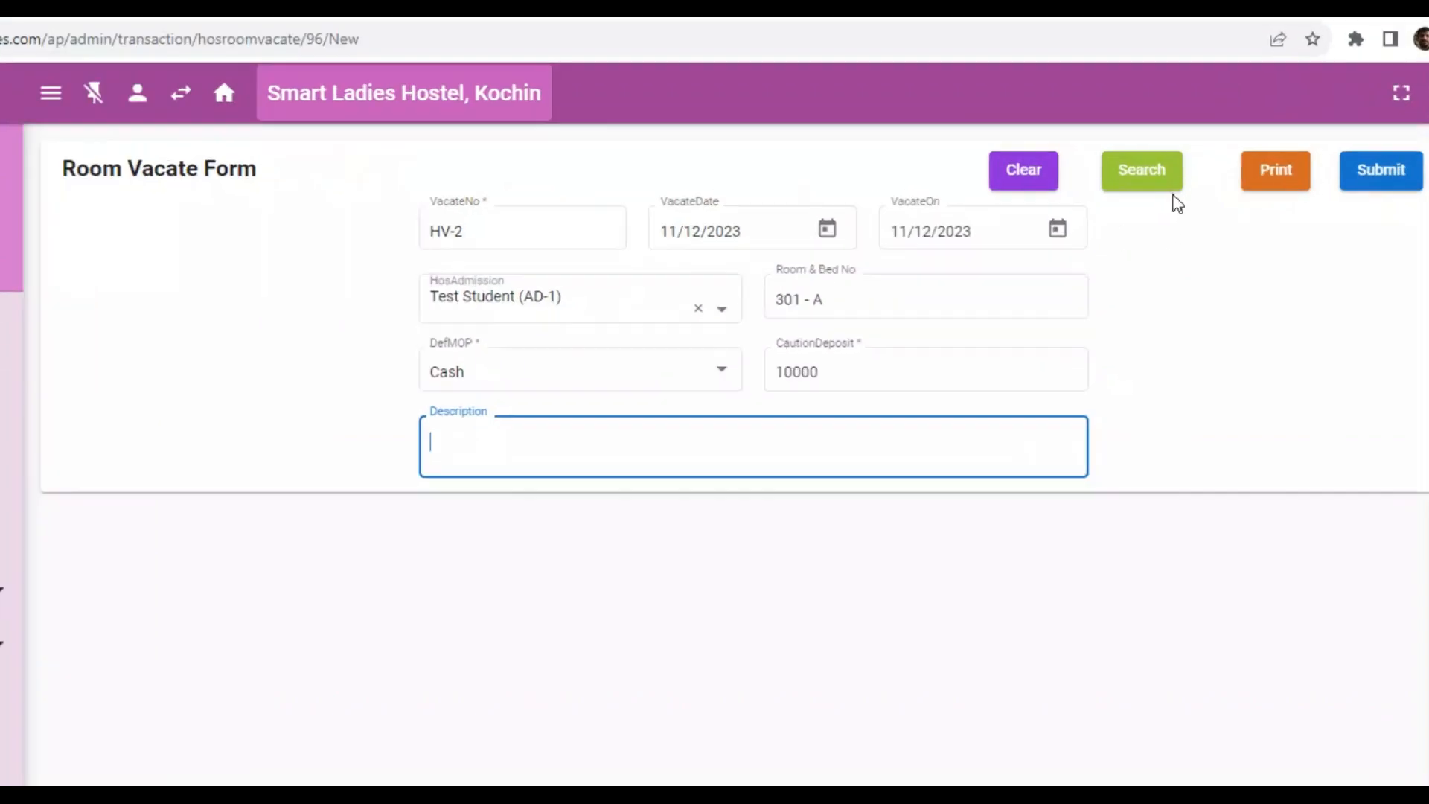
left_click(1319, 178)
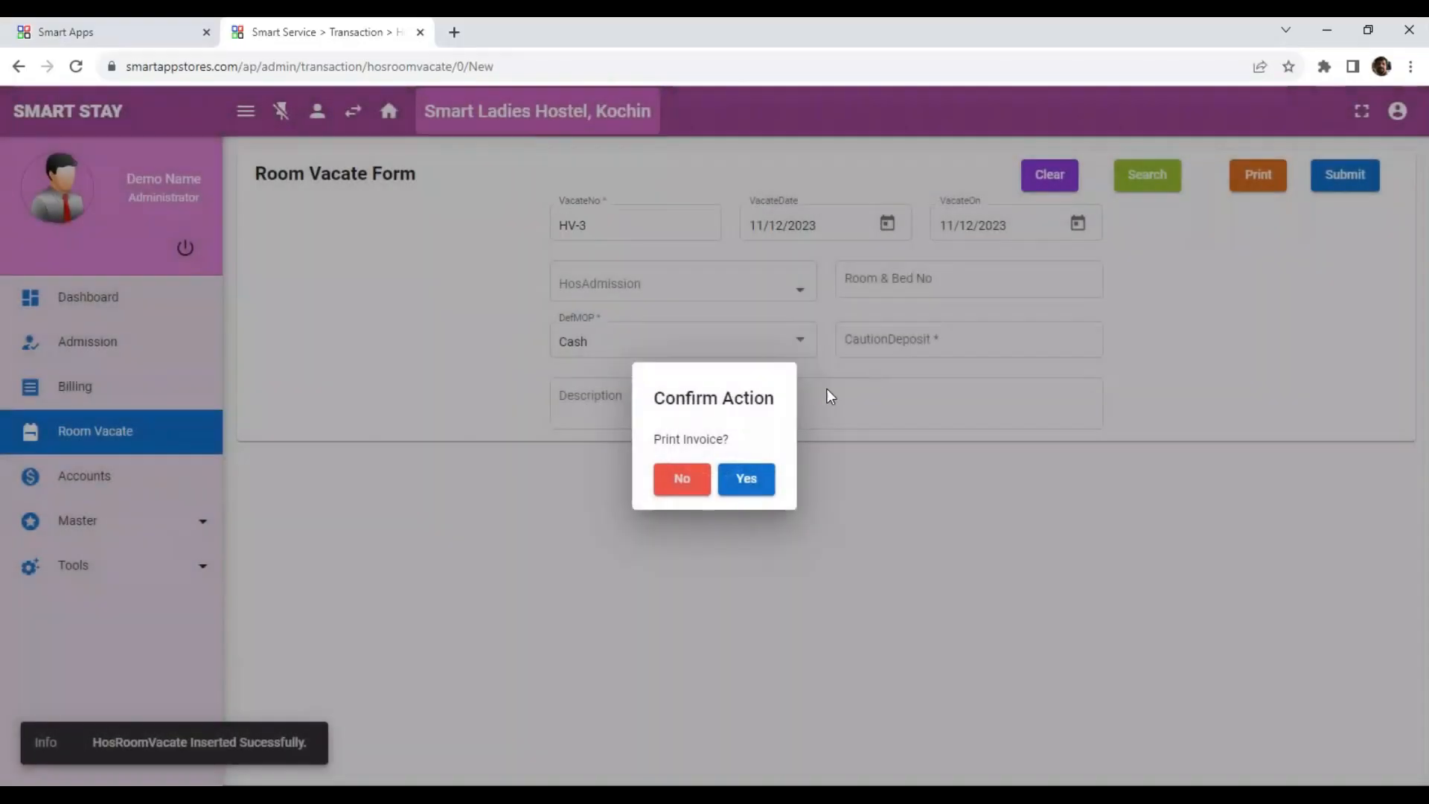
left_click(776, 497)
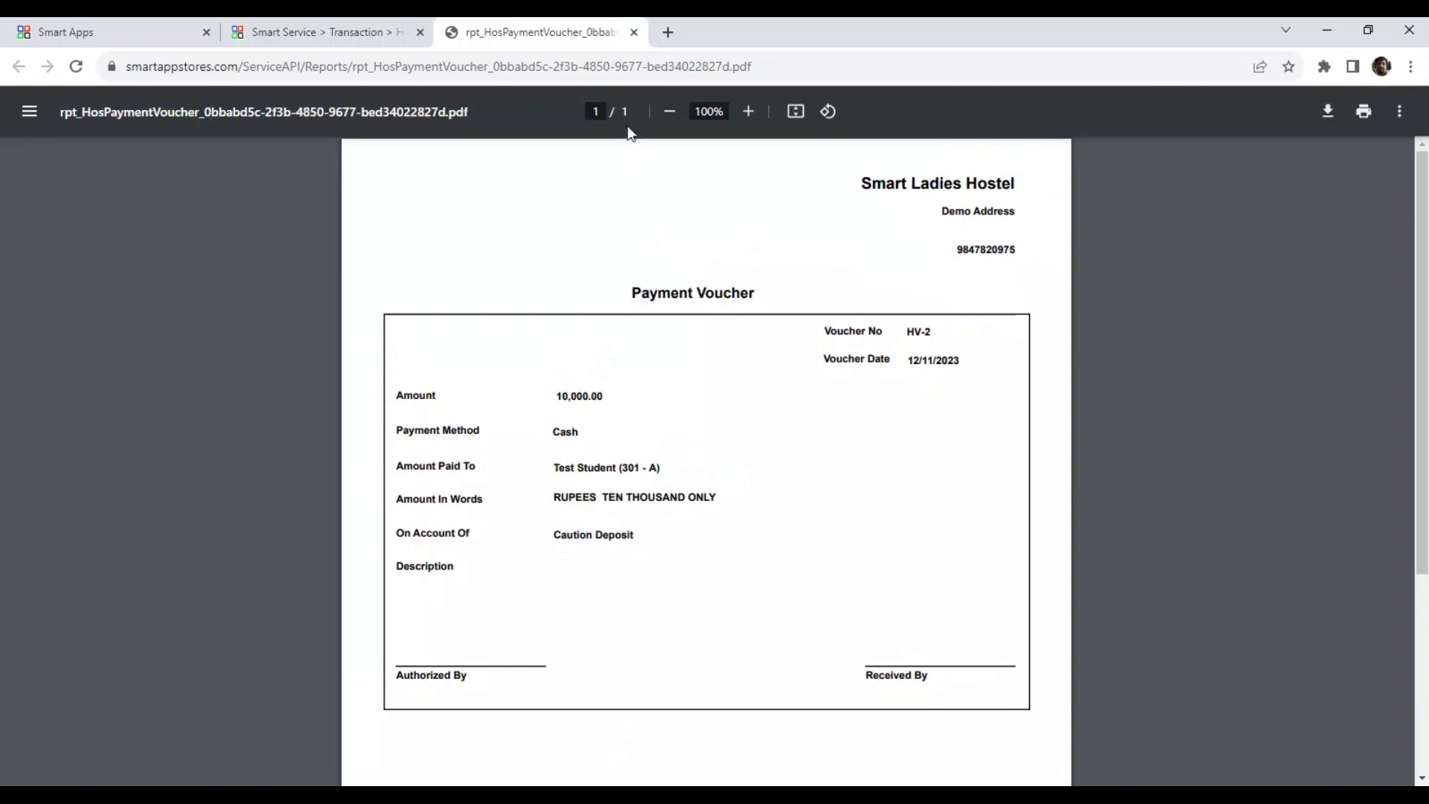
left_click(633, 32)
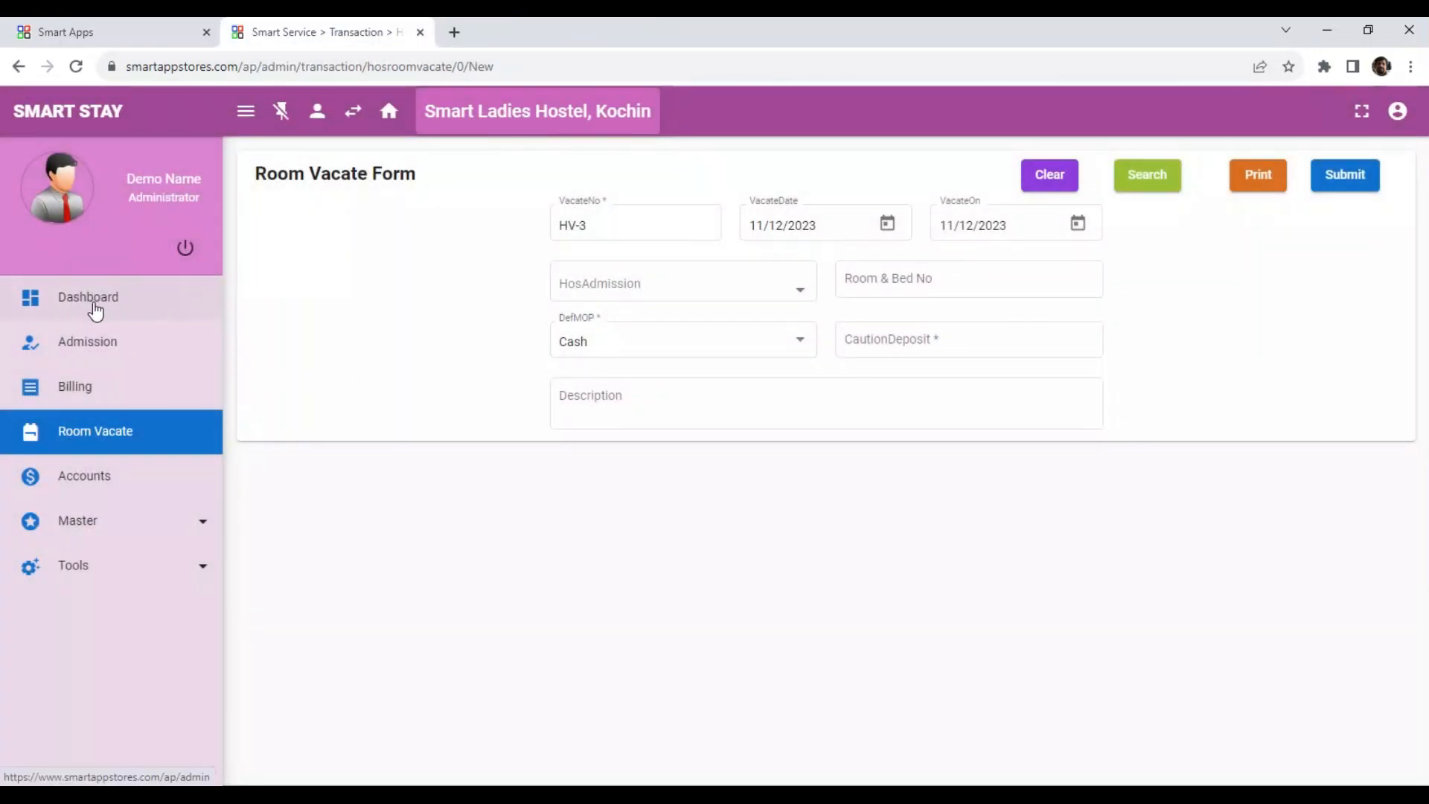
Review the rooms on the dashboard and then the Day Book cash entries and closing balance in Accounts.
left_click(58, 302)
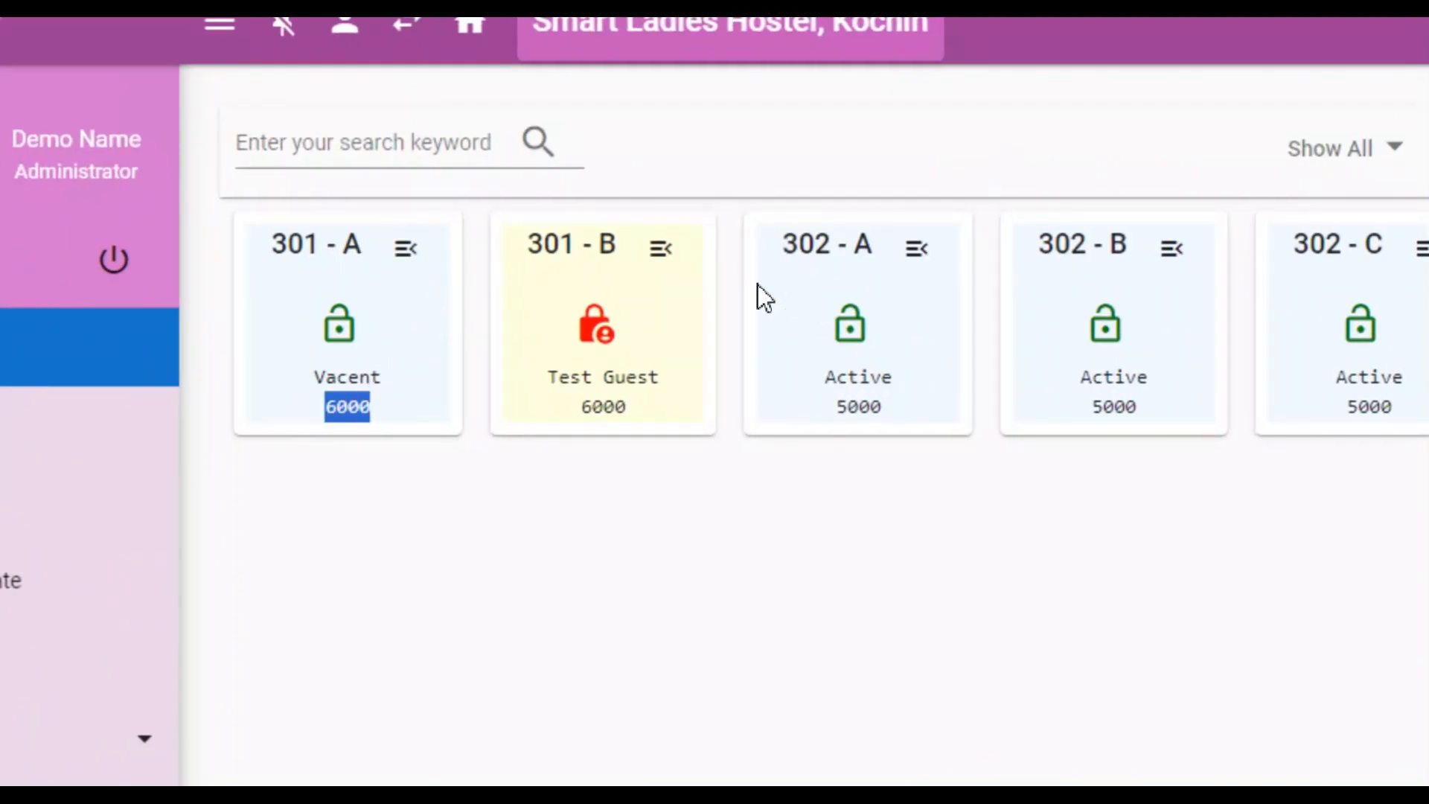
left_click(660, 248)
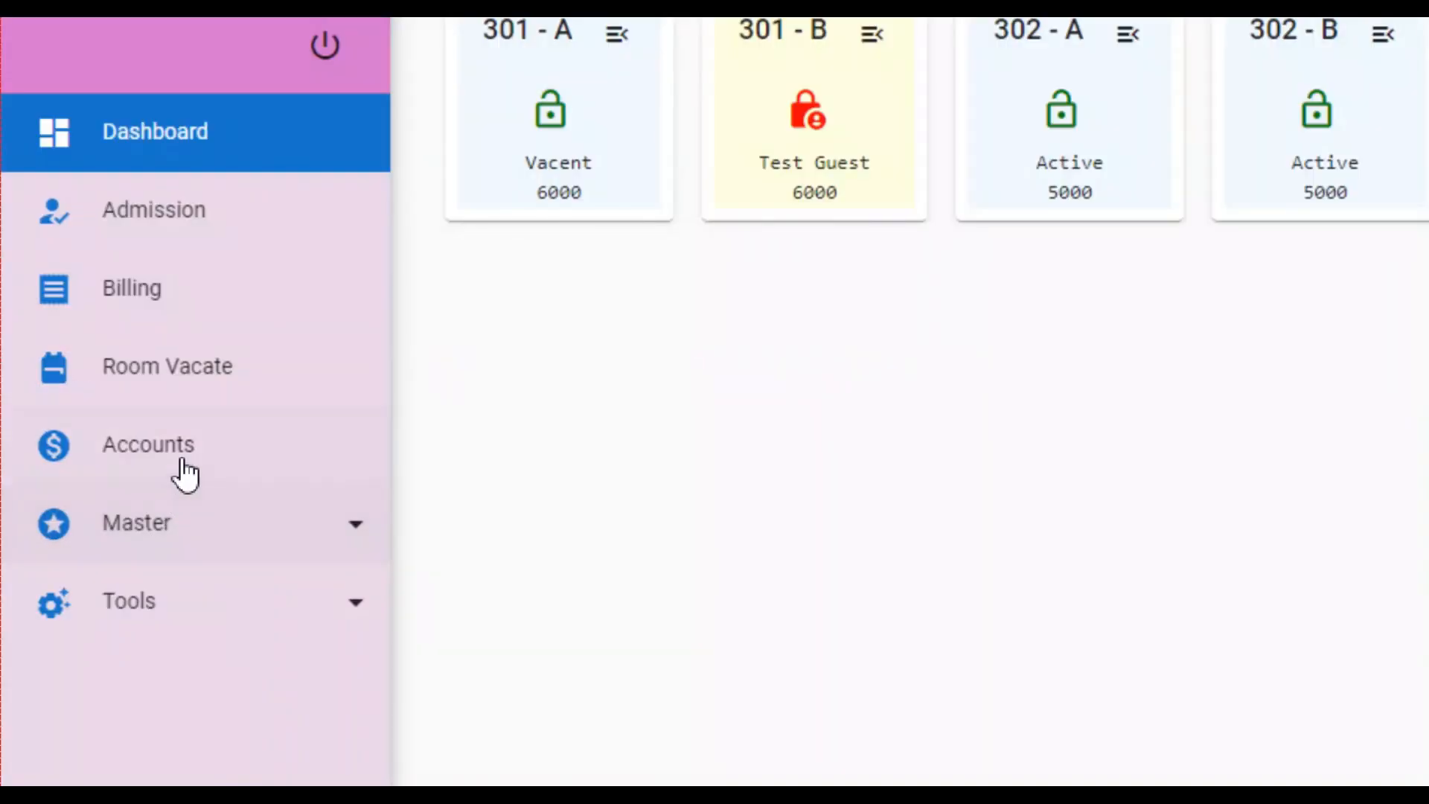
left_click(186, 445)
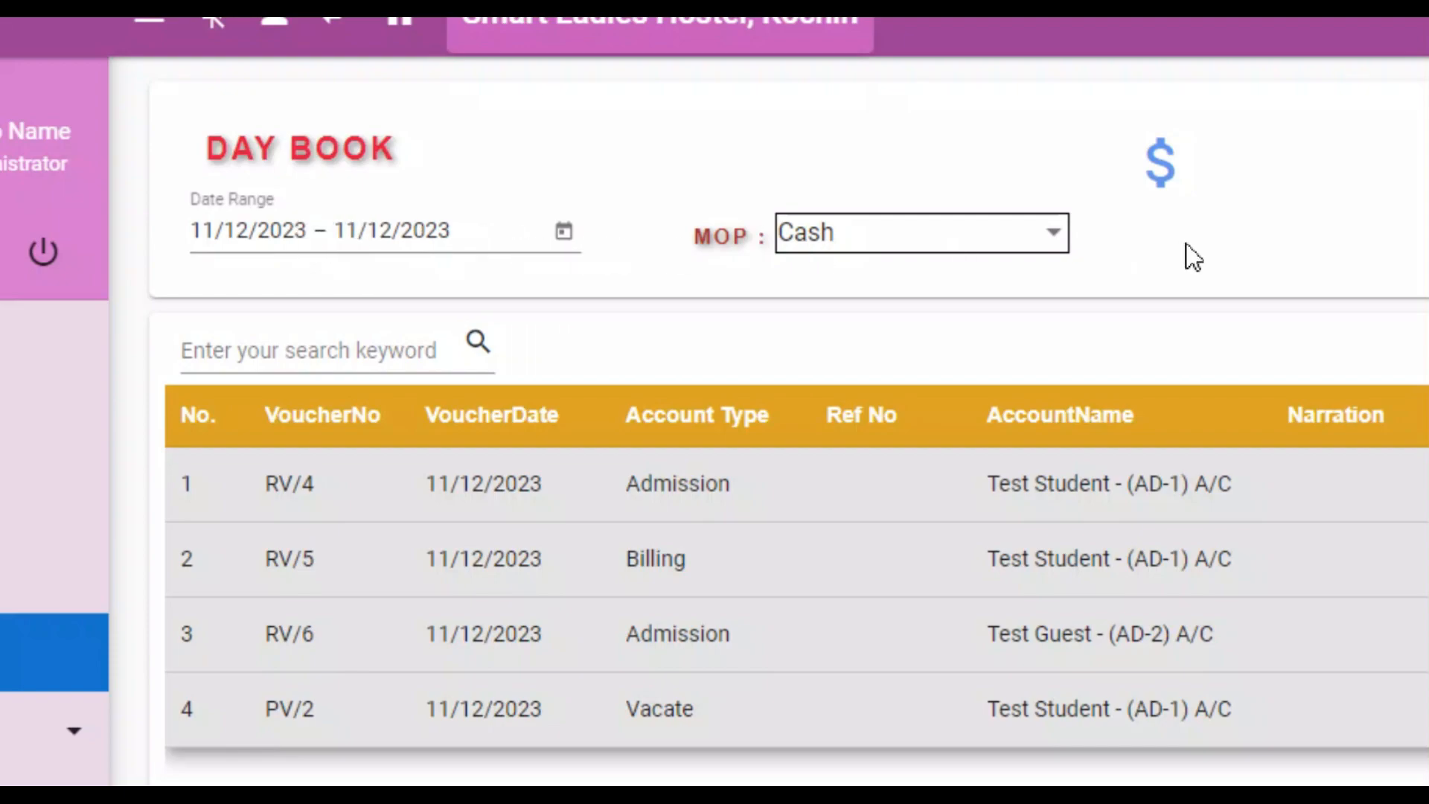
left_click(1010, 249)
left_click(1224, 247)
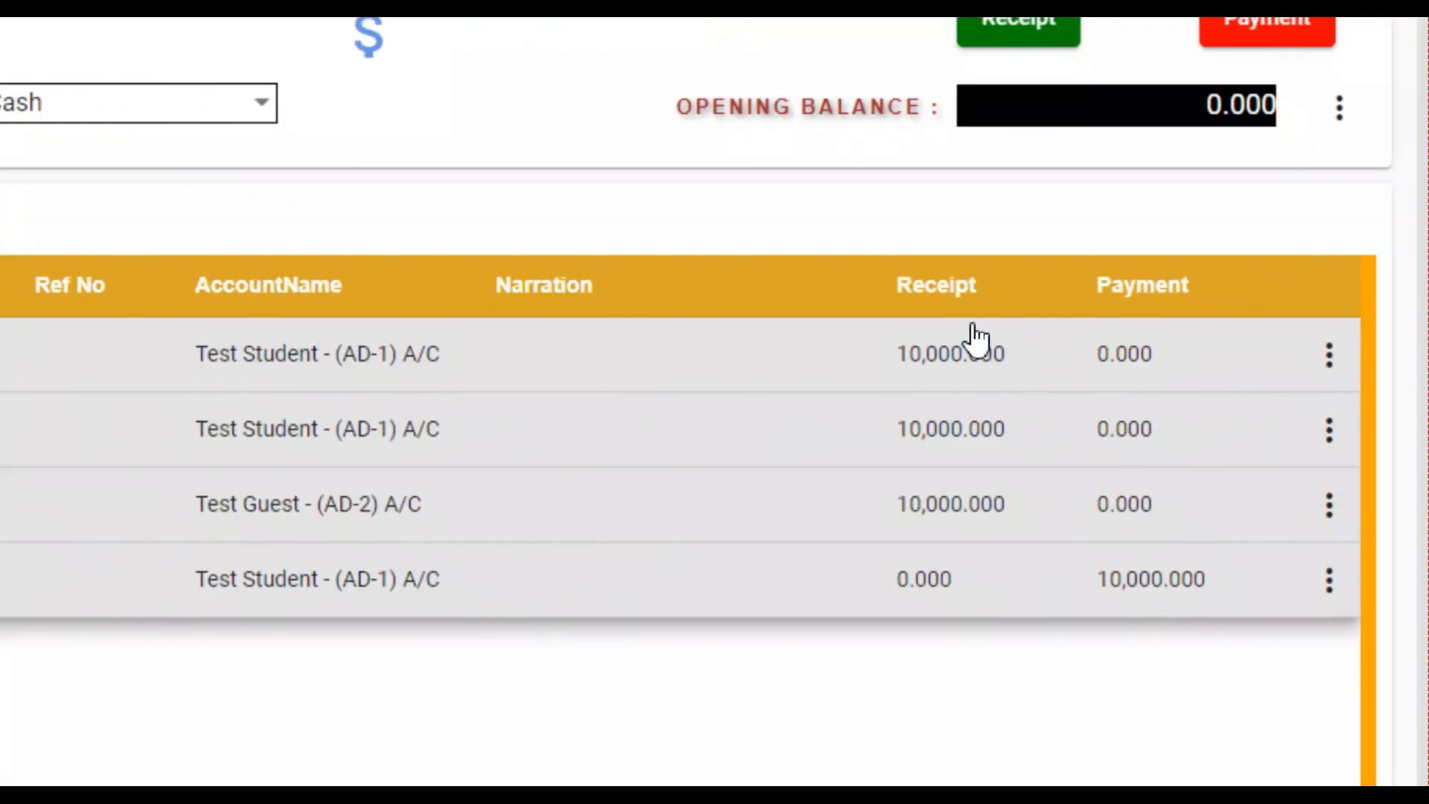
scroll(1376, 727, "down", 3)
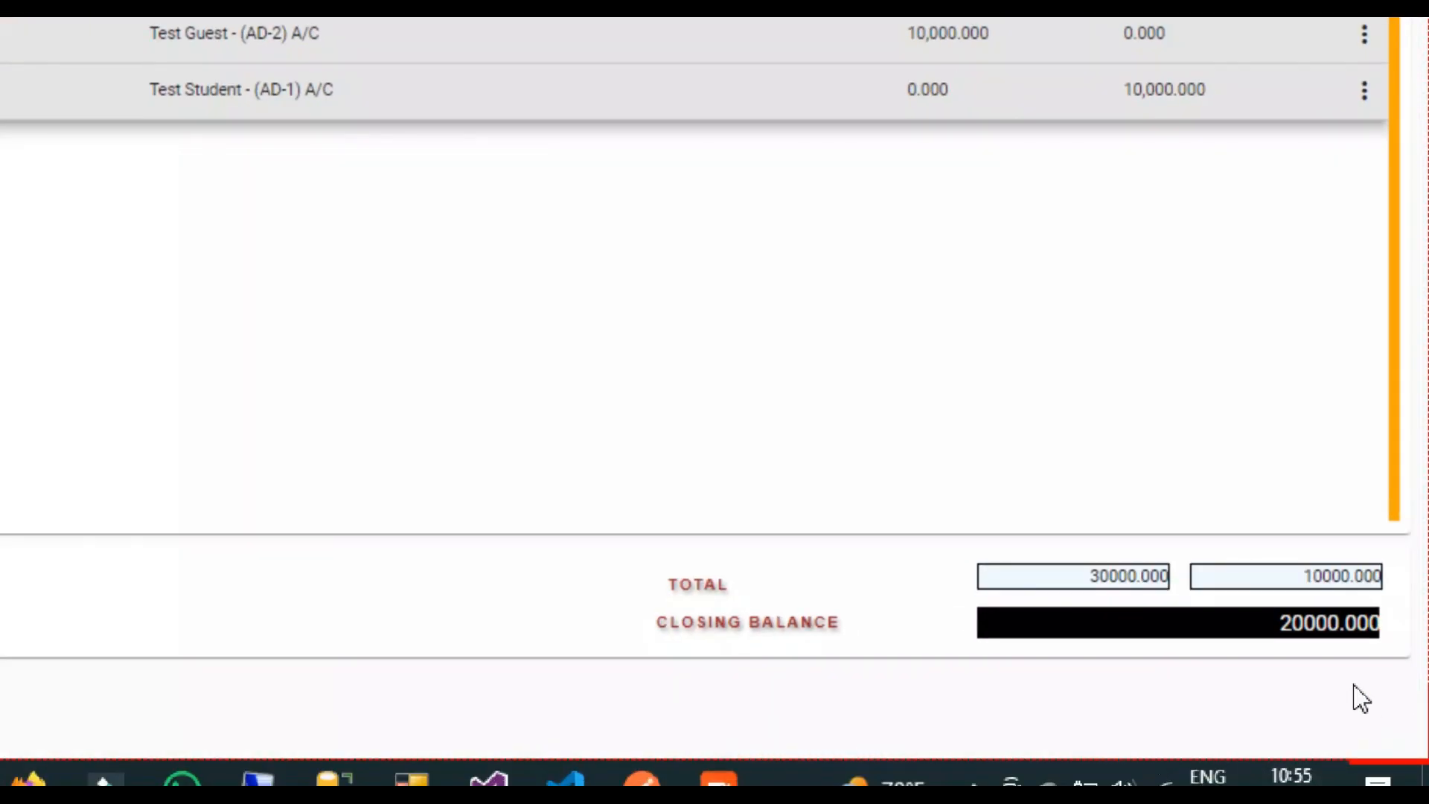
double_click(1266, 623)
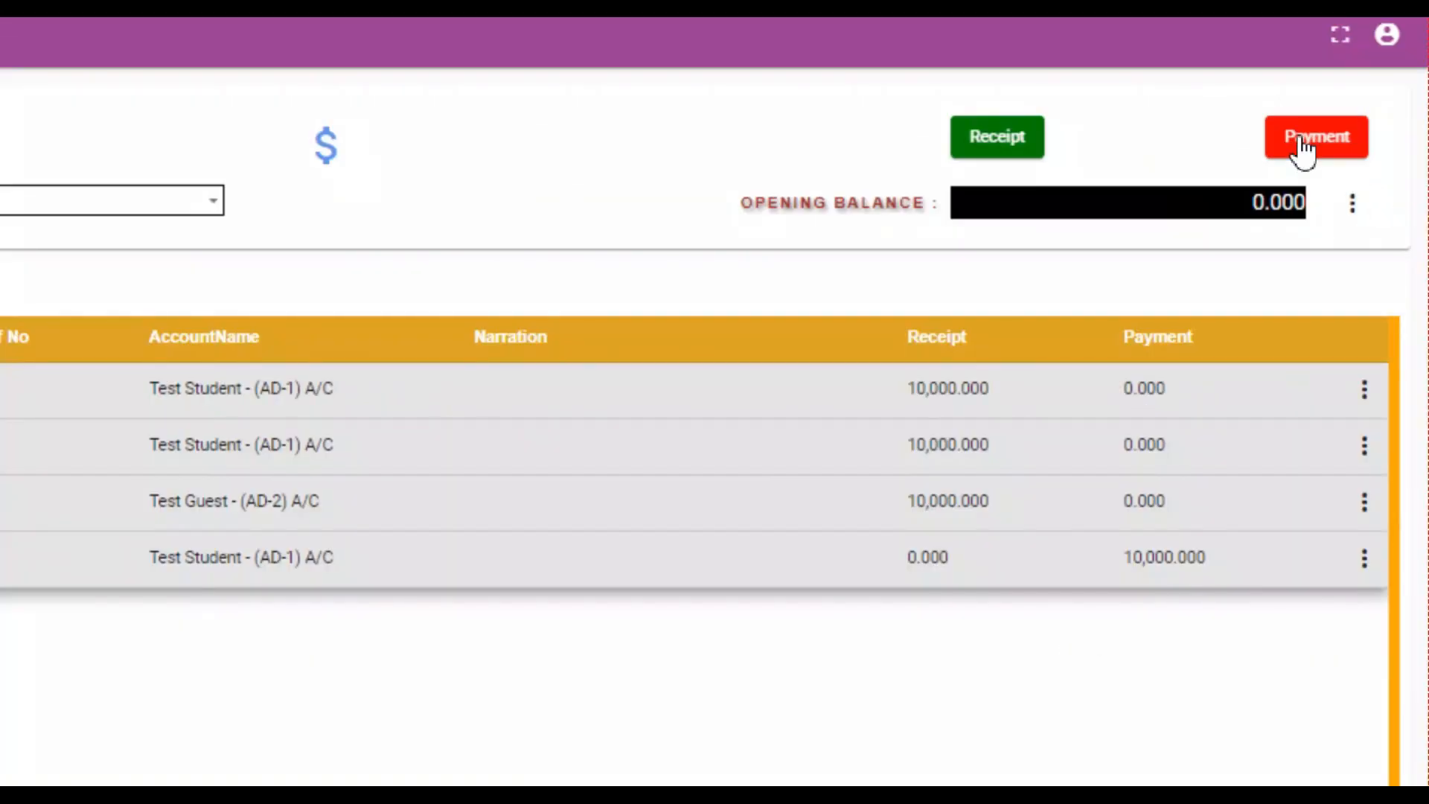
Save a cash payment voucher to Wages or Salaries for 8000 with the narration "Employee name".
left_click(1354, 163)
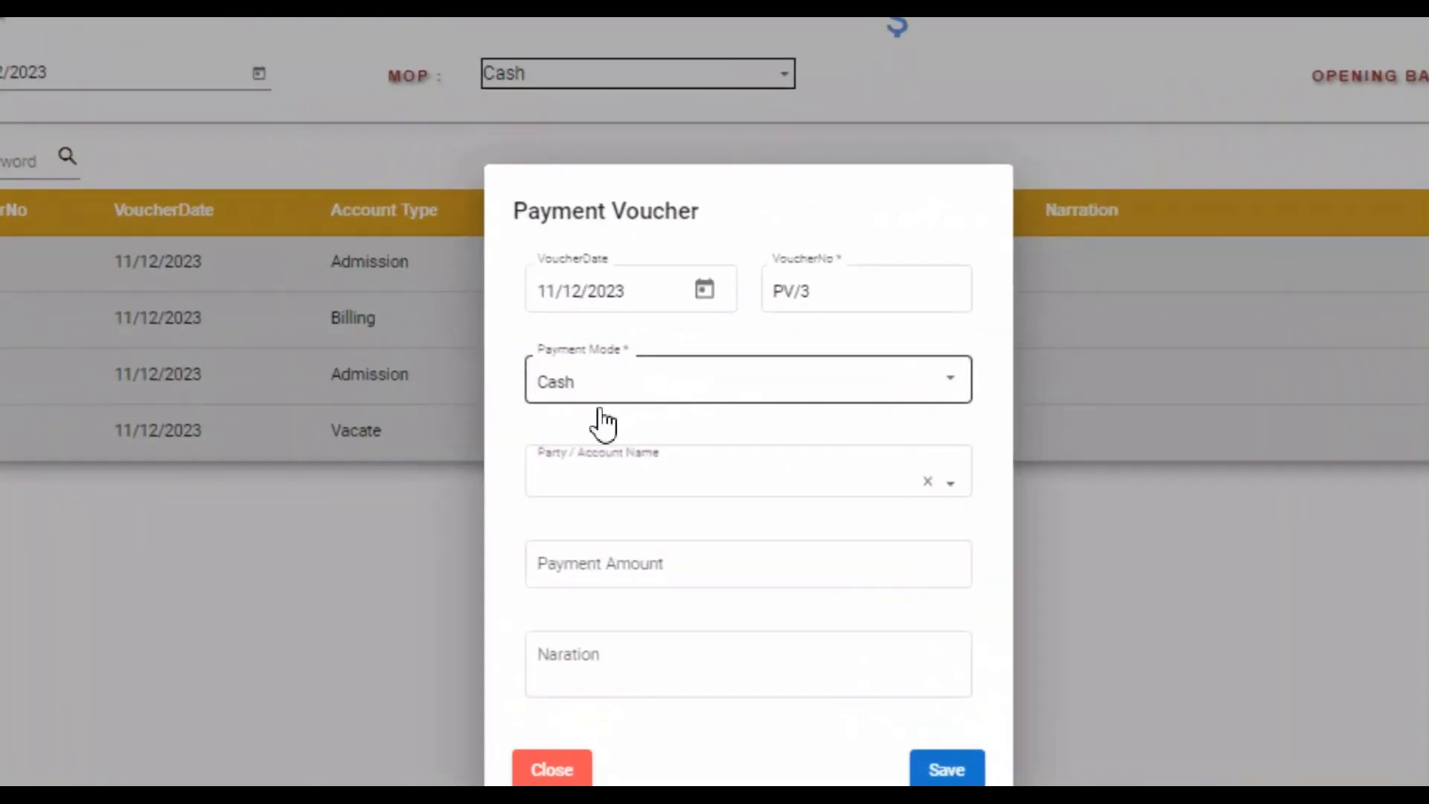
left_click(658, 489)
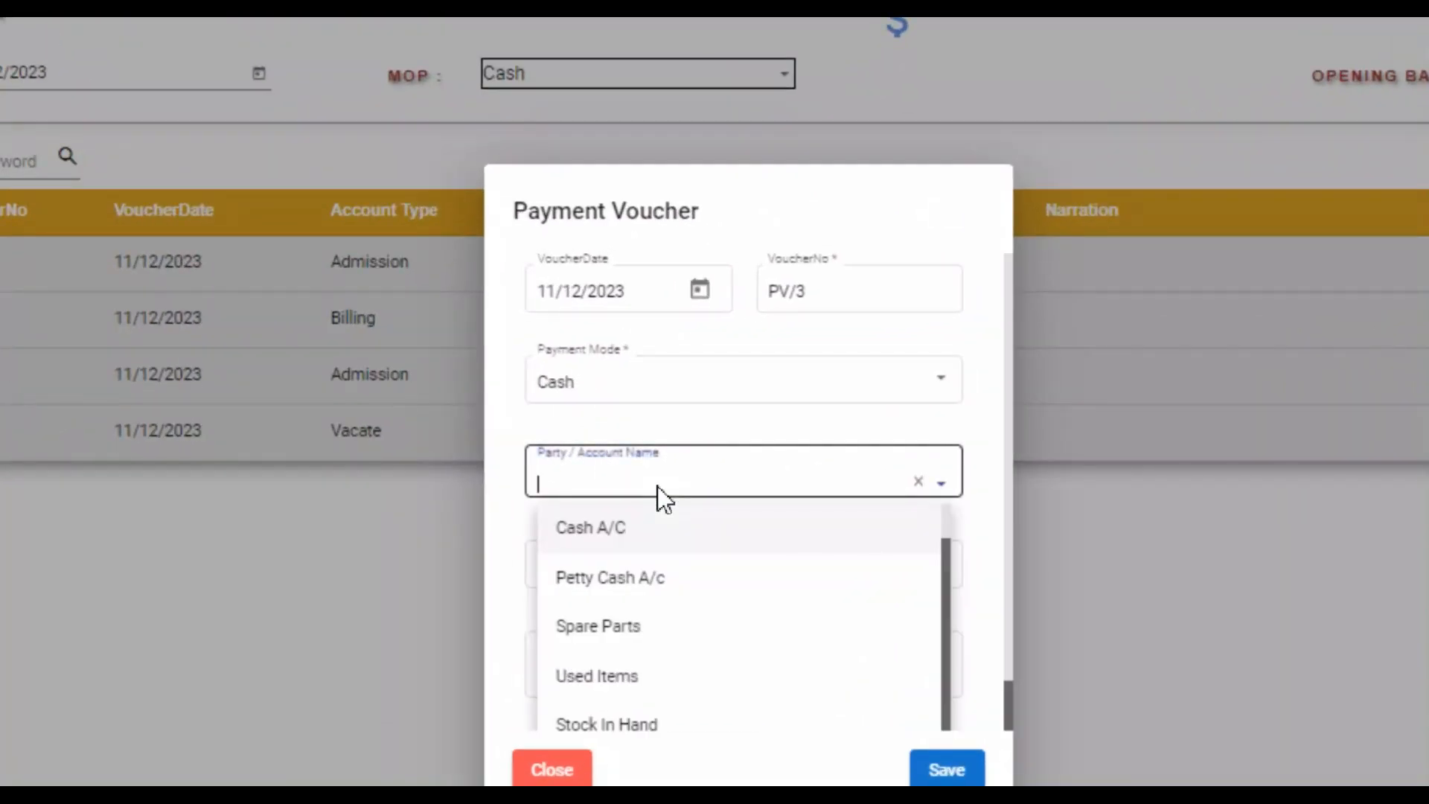
type("sala")
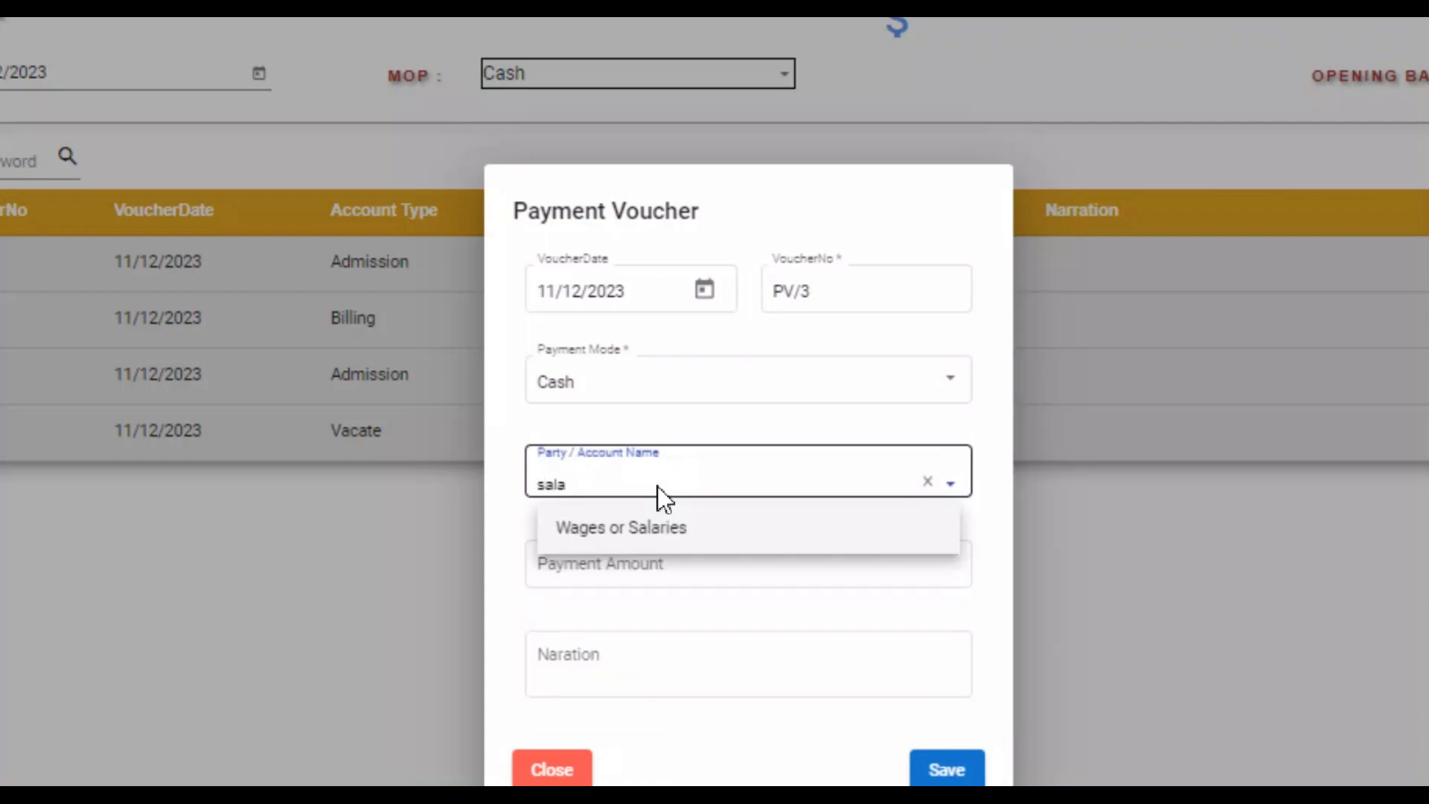
left_click(681, 549)
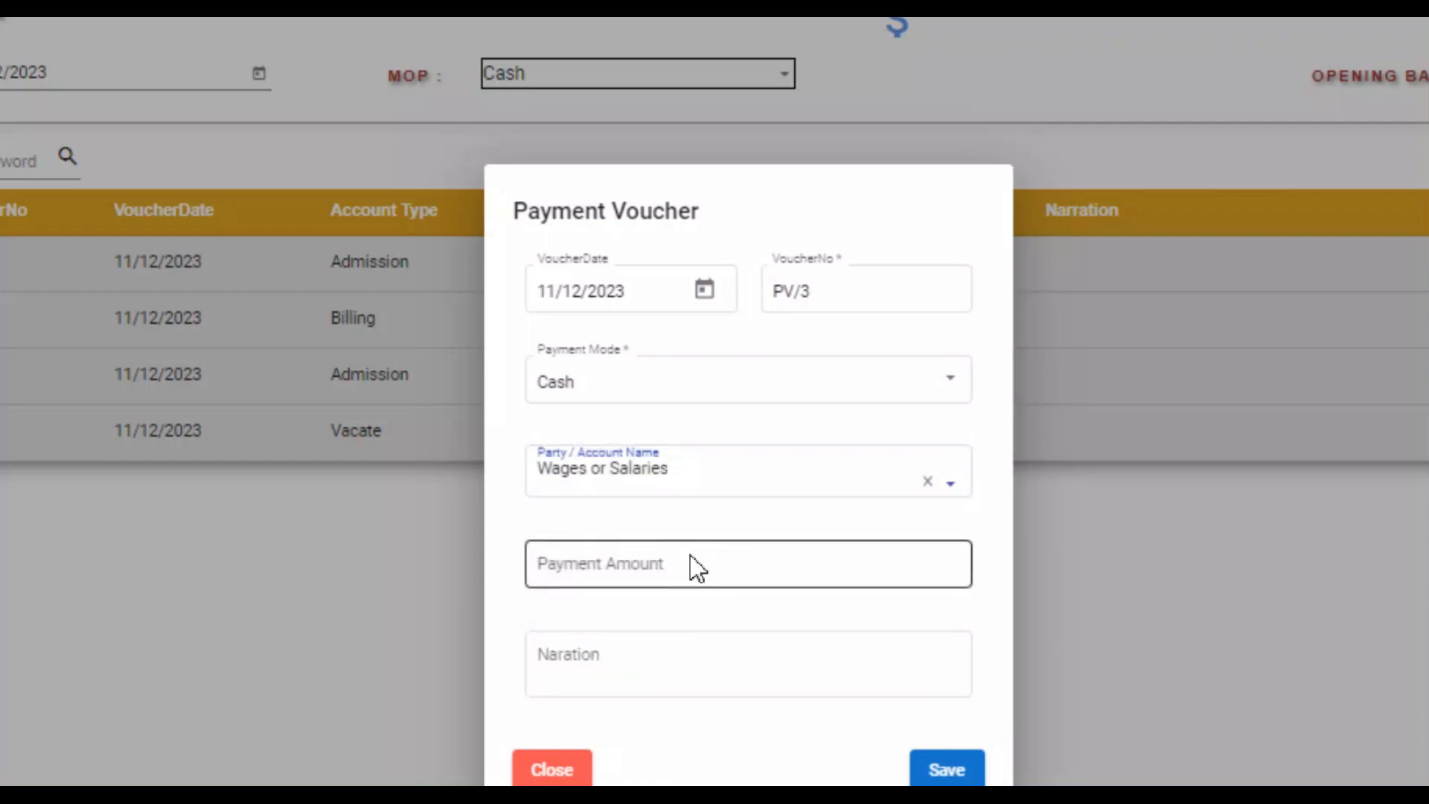
left_click(699, 568)
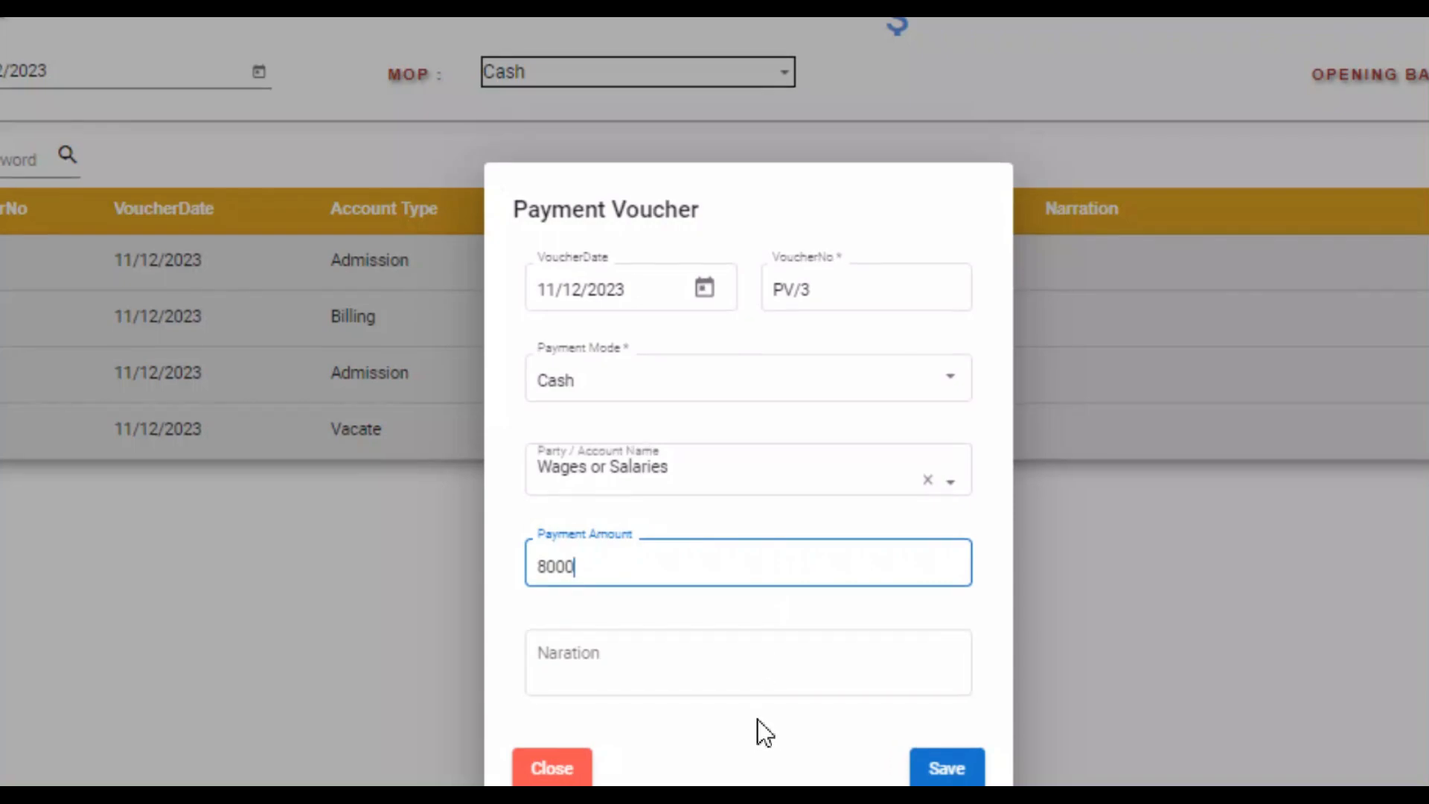
scroll(757, 719, "down", 1)
left_click(751, 633)
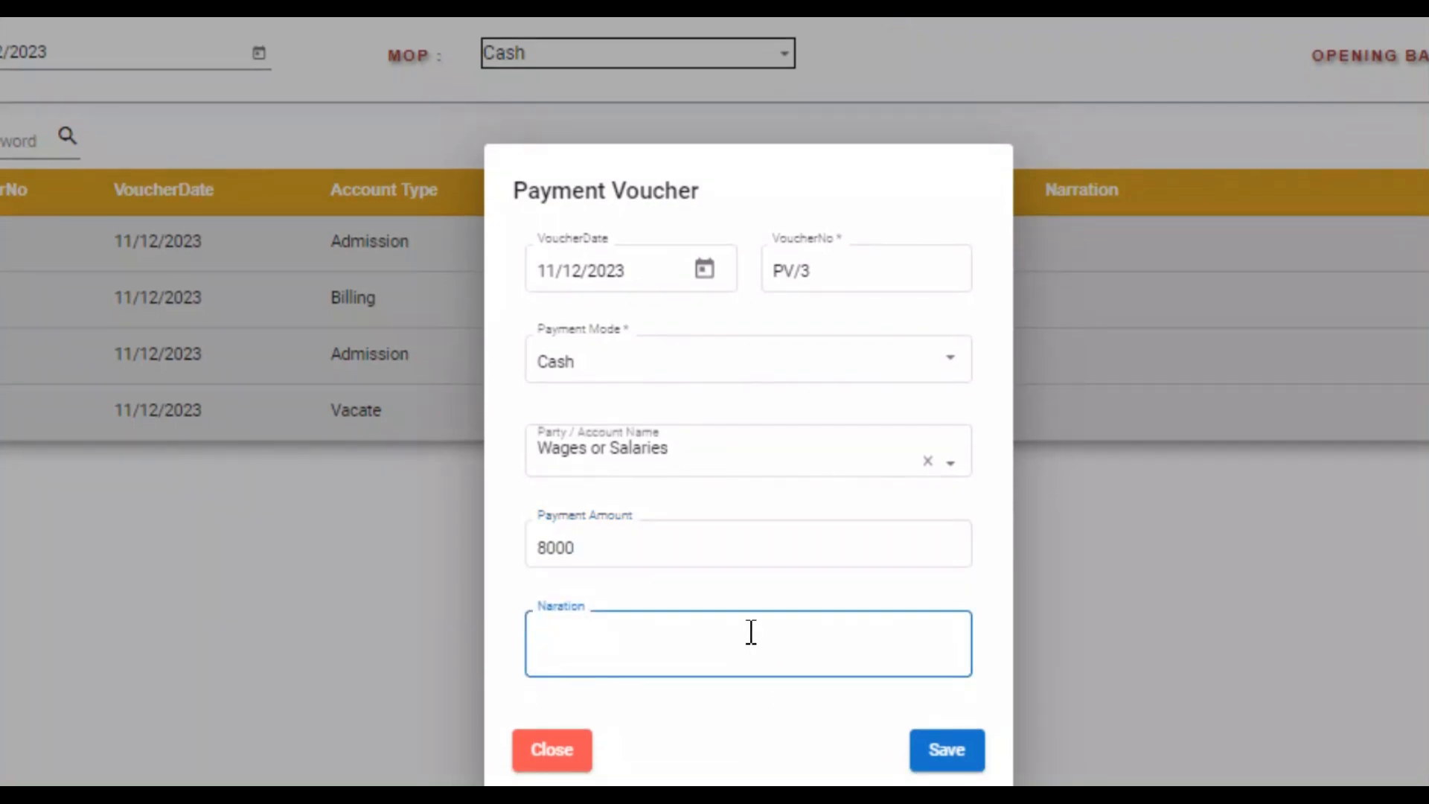
type("Employee name")
left_click(947, 701)
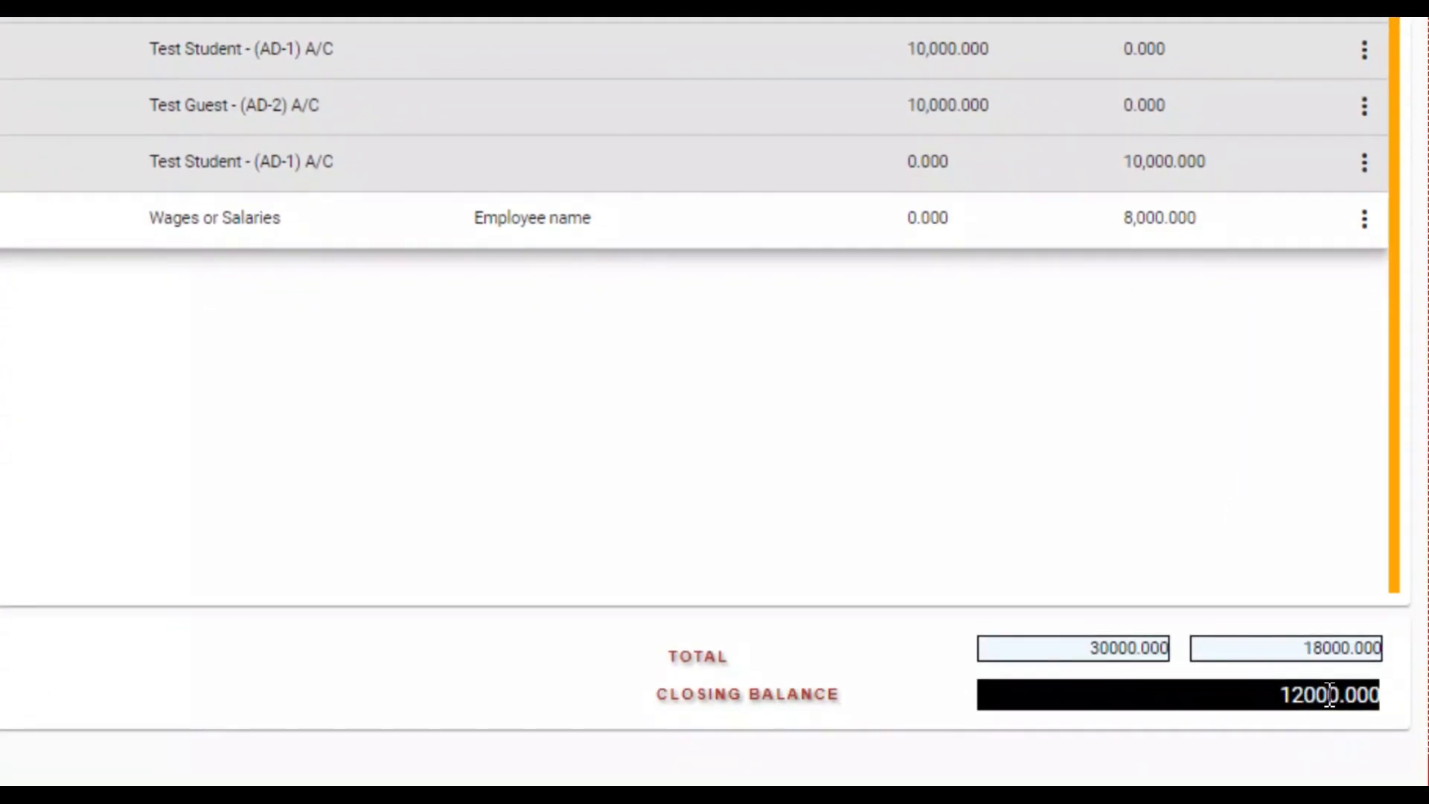
Print the Day Book report and close the report tab.
double_click(1291, 696)
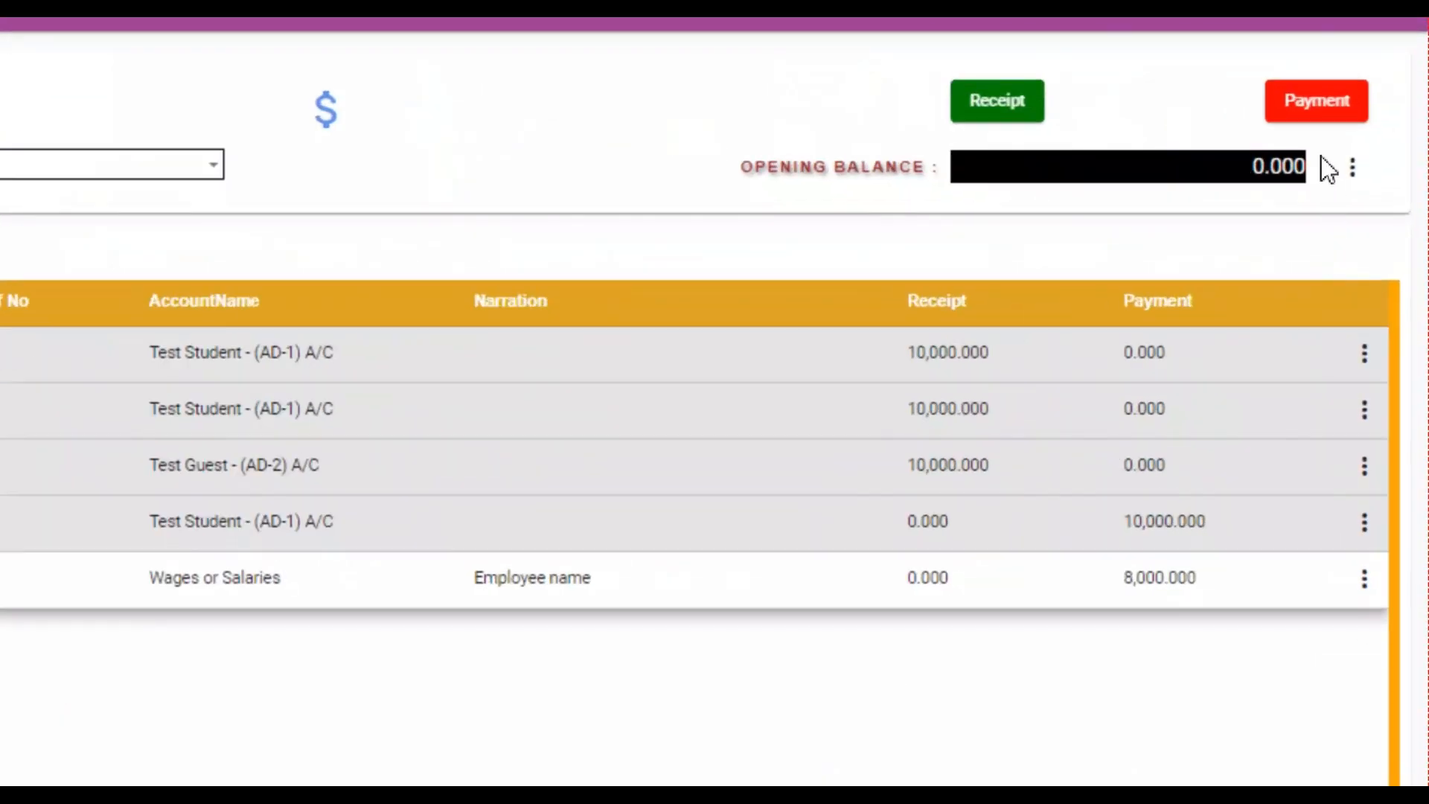
left_click(1386, 201)
left_click(1315, 237)
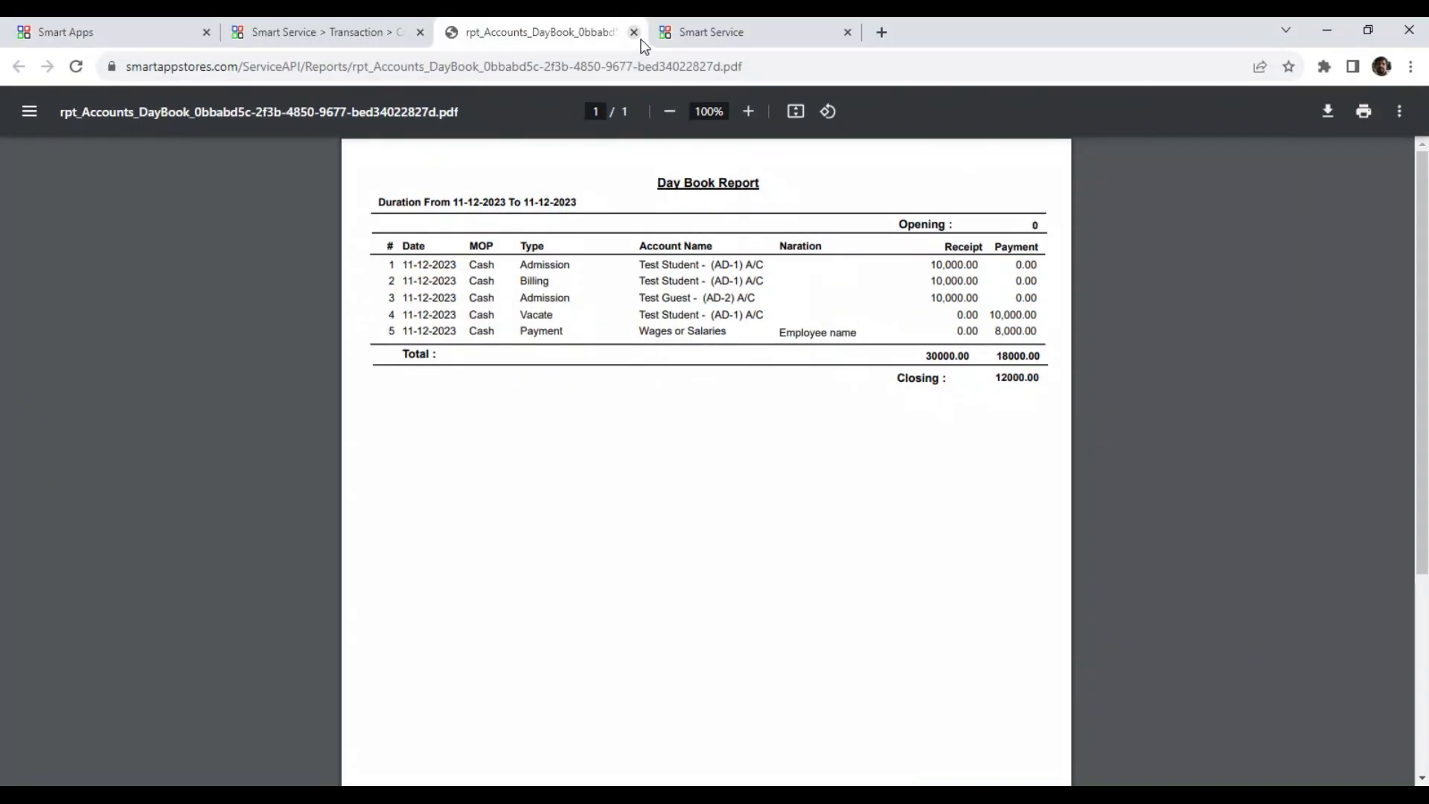
left_click(633, 32)
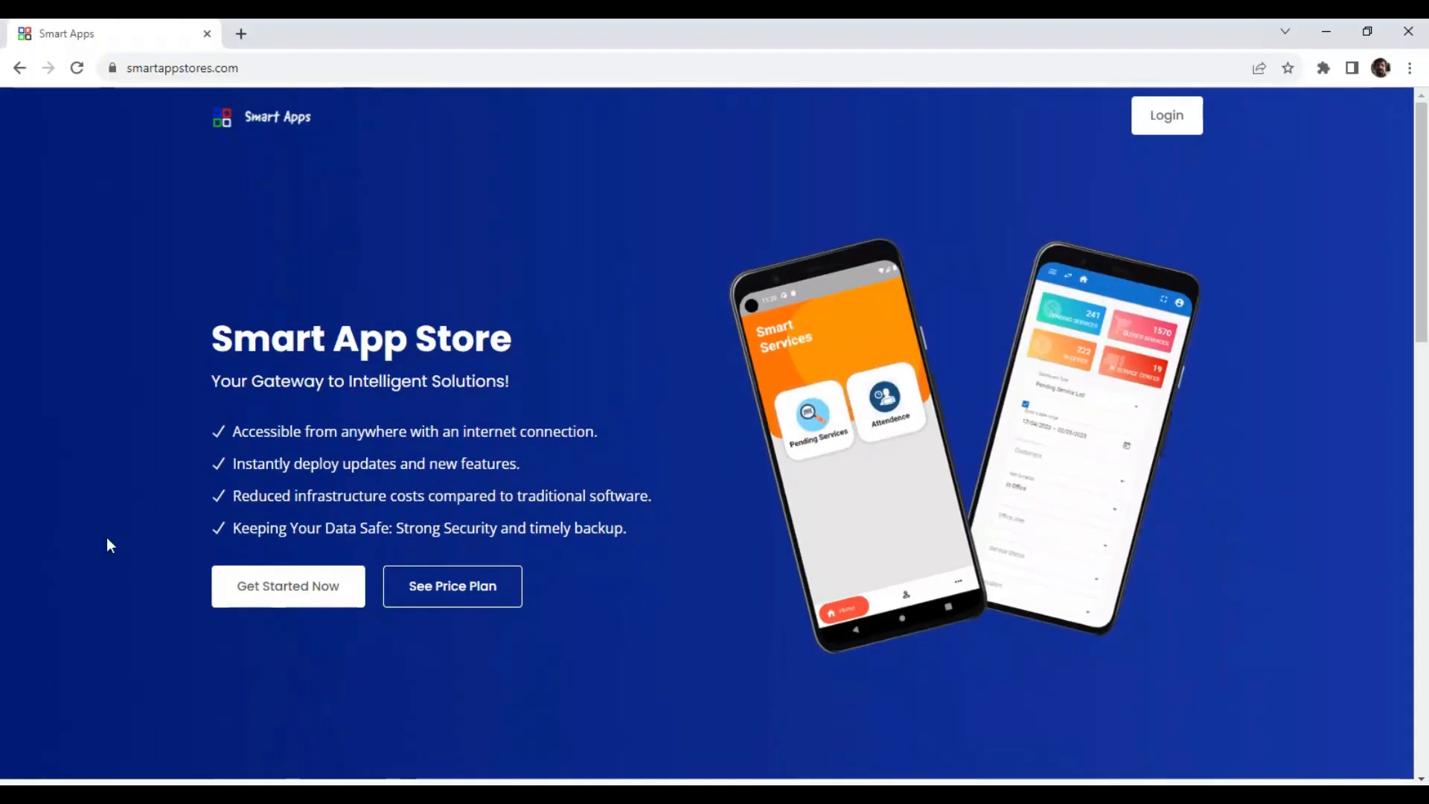
scroll(419, 495, "down", 12)
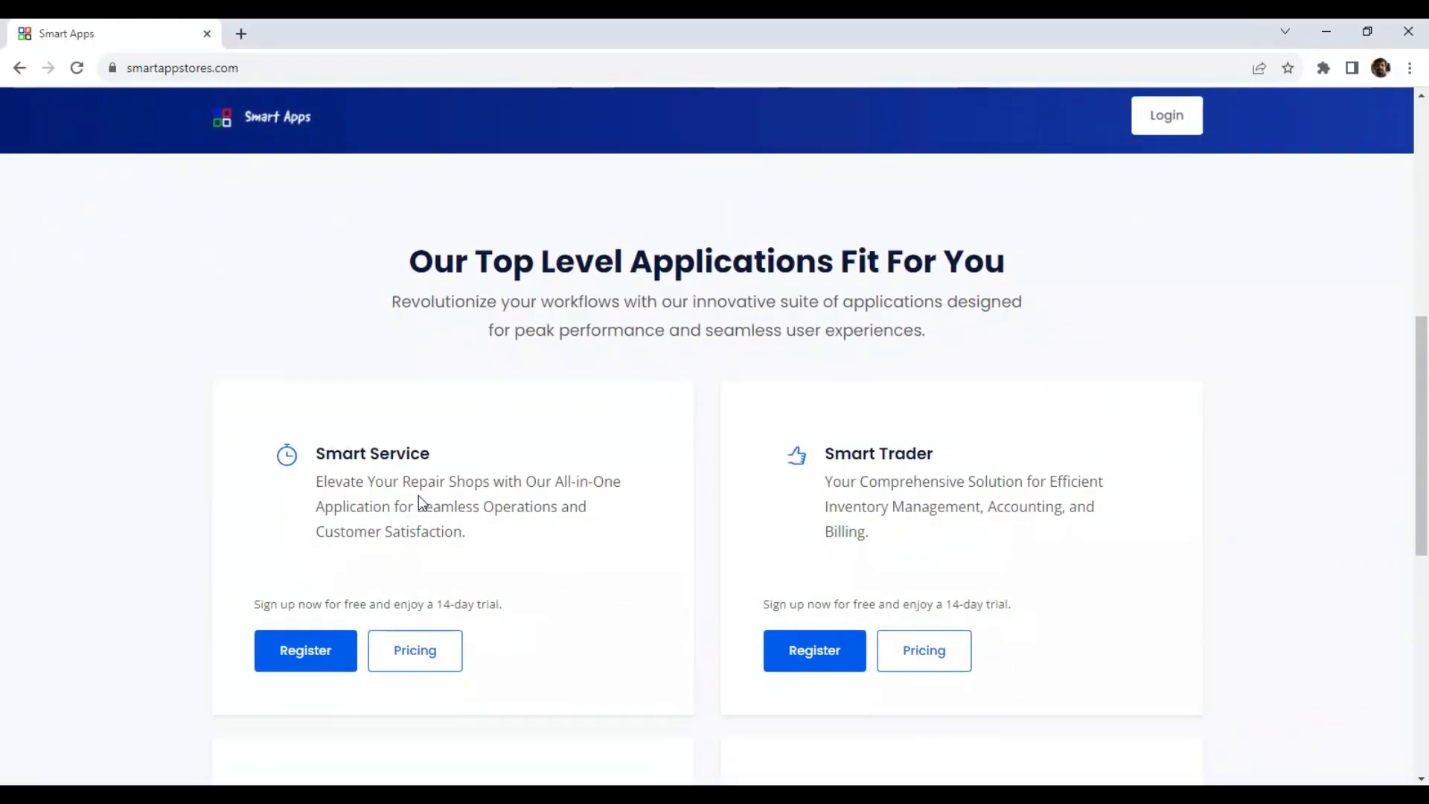